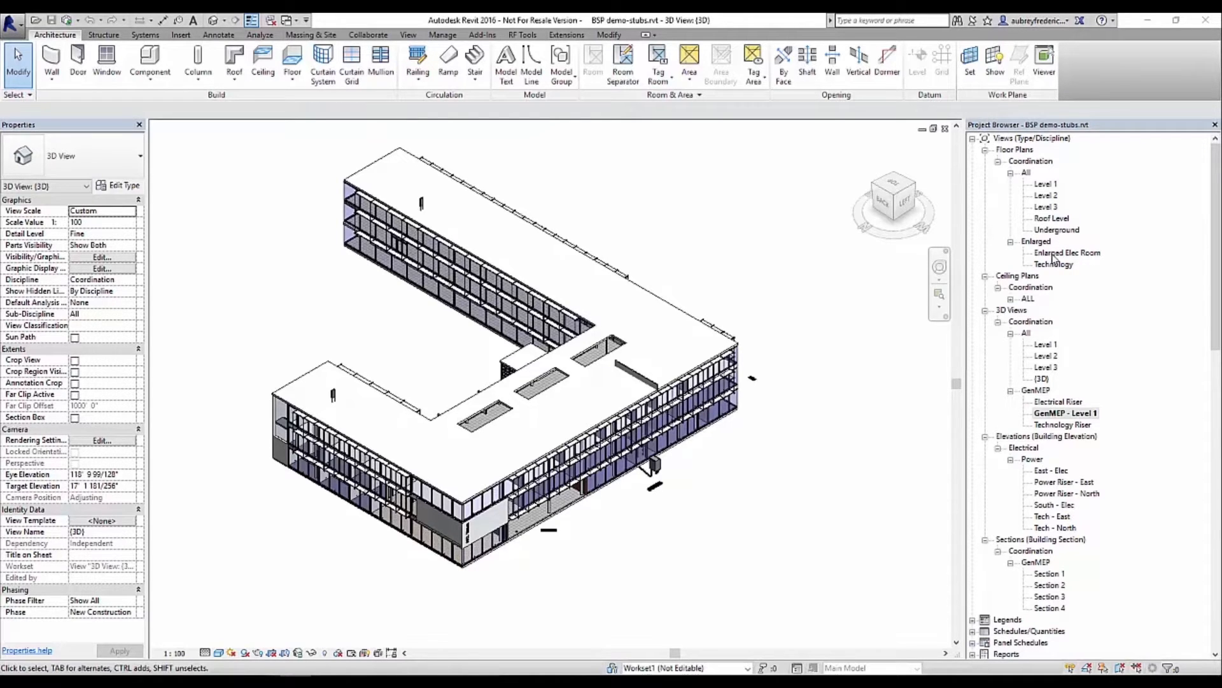
Step: Open the Electrical Riser 3D view and examine the electrical room's equipment from above, checking the Technology Riser view as well
{"action": "key", "text": "ctrl"}
{"action": "key", "text": "ctrl"}
{"action": "key", "text": "ctrl"}
{"action": "key", "text": "ctrl"}
{"action": "double_click", "coordinate": [1058, 401]}
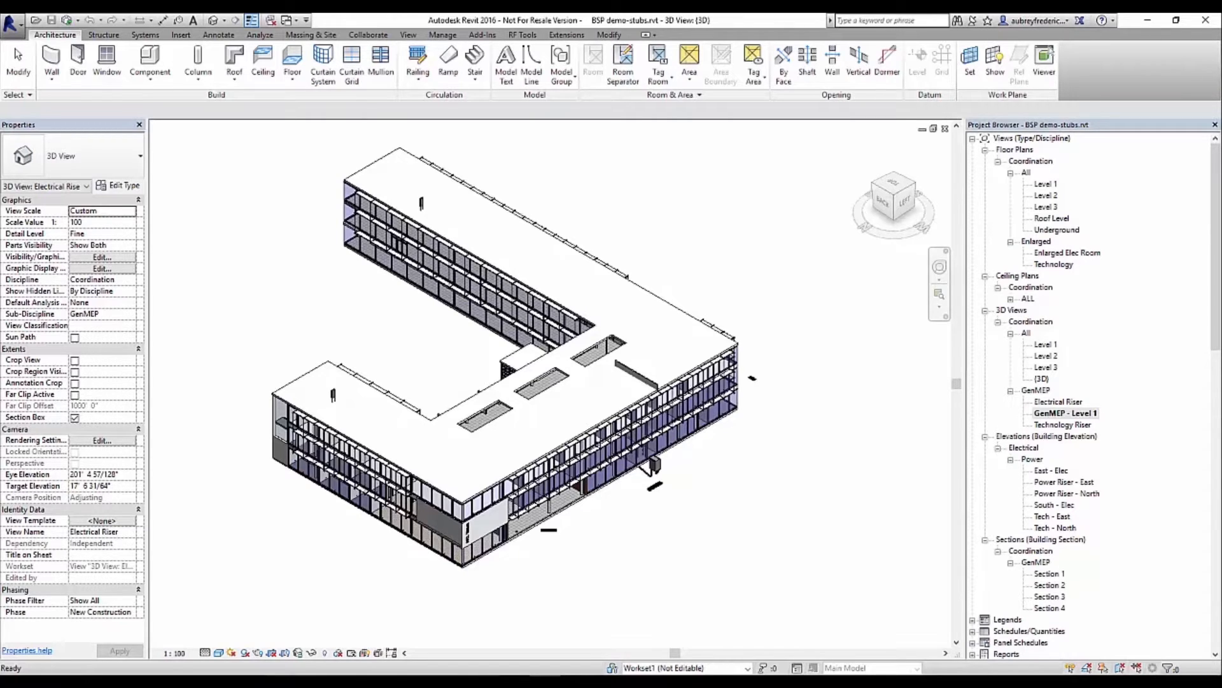
{"action": "key", "text": "ctrl+Tab"}
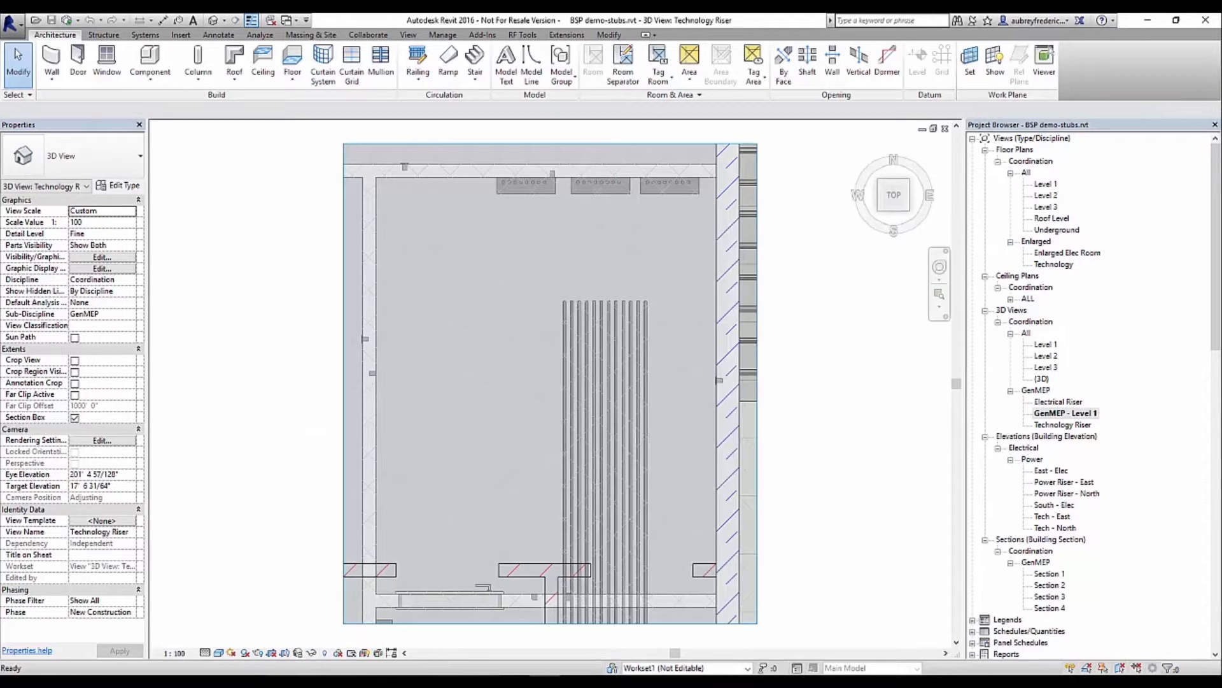
{"action": "key", "text": "ctrl+Tab"}
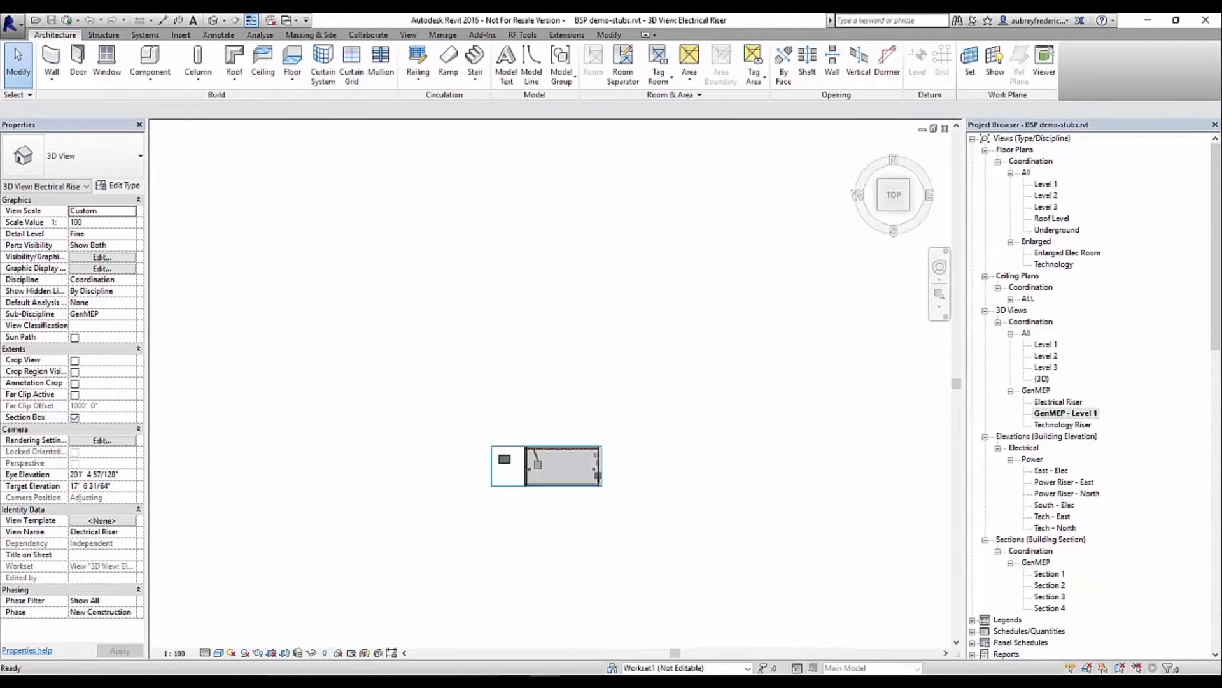
{"action": "scroll", "coordinate": [573, 513], "scroll_direction": "up", "scroll_amount": 6}
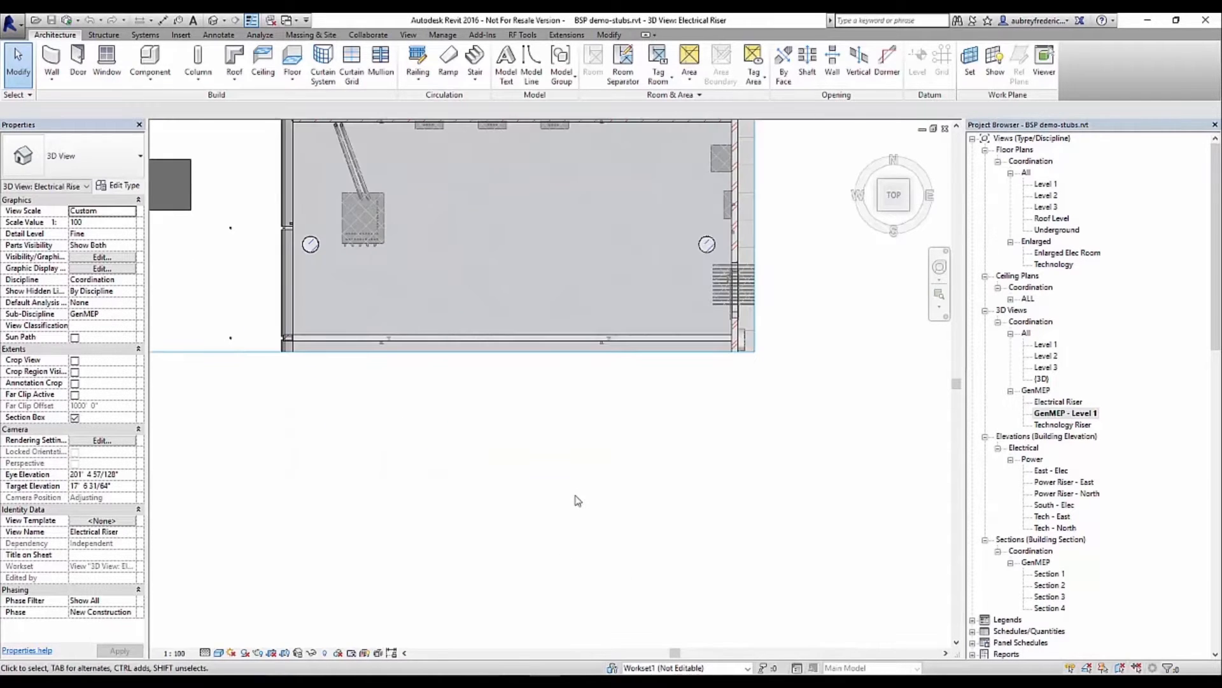
{"action": "middle_click_drag", "start_coordinate": [609, 456], "coordinate": [696, 527]}
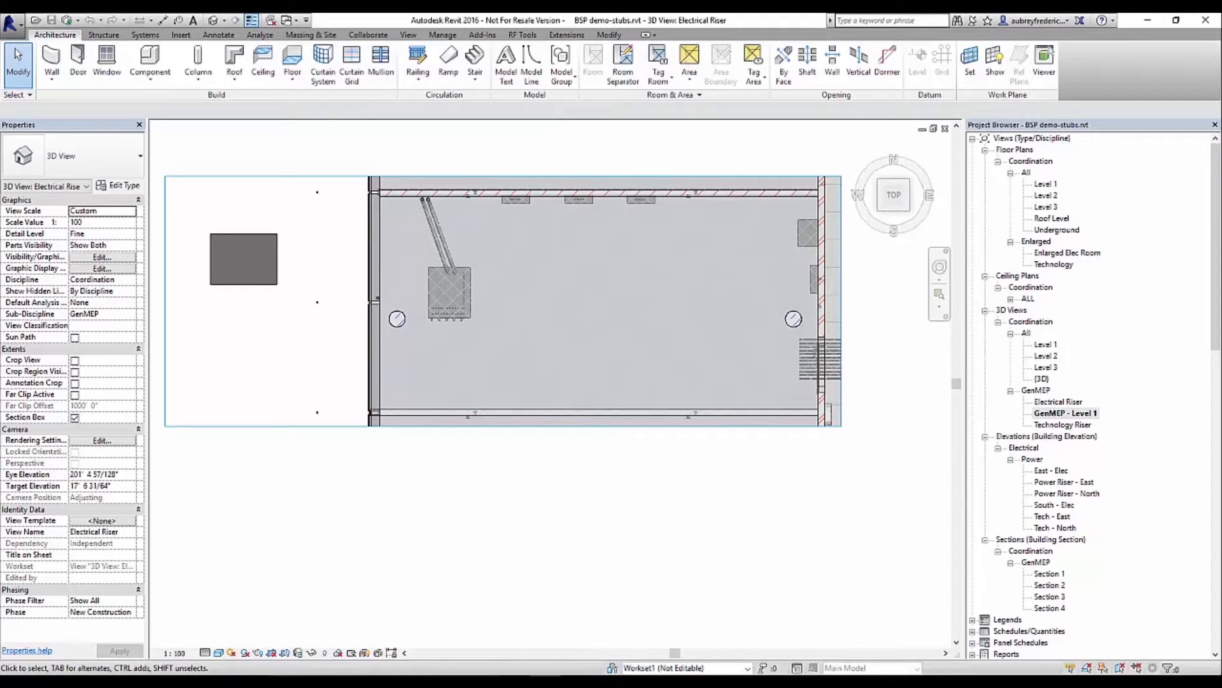
Step: Examine the conduit stubs above switchboard SWB and panels LP-1B and MP-1B in the Power Riser - North elevation
{"action": "key", "text": "ctrl+Tab"}
{"action": "scroll", "coordinate": [389, 408], "scroll_direction": "up", "scroll_amount": 1}
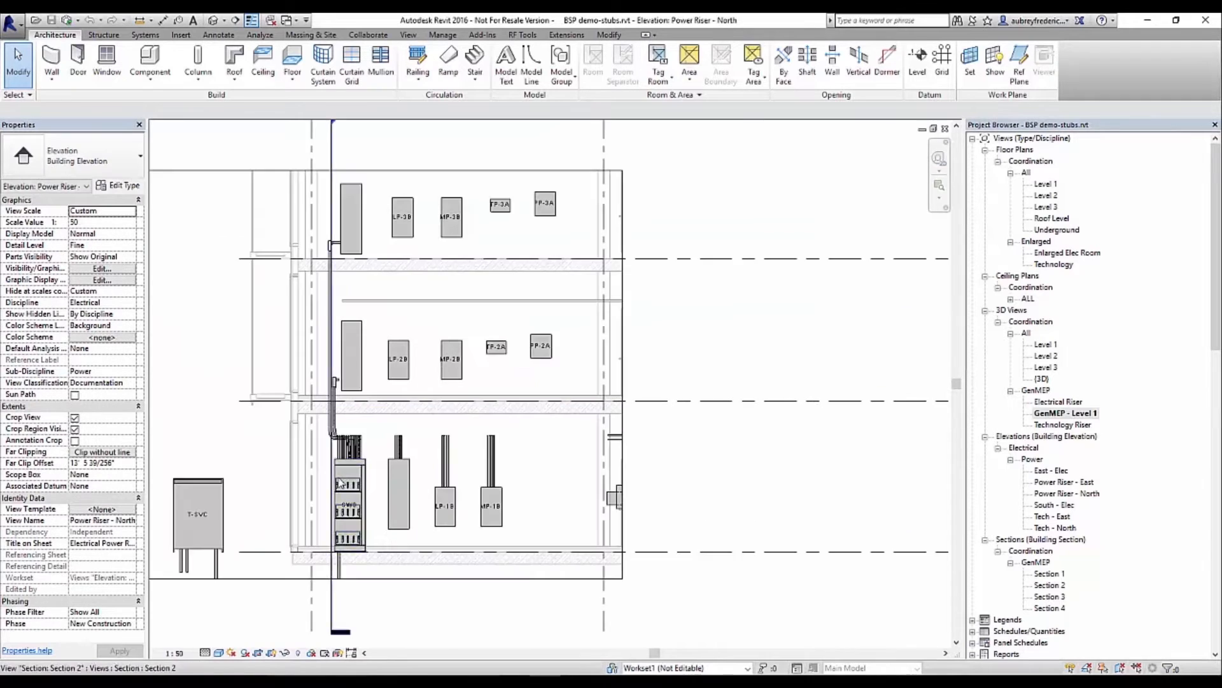
{"action": "scroll", "coordinate": [344, 487], "scroll_direction": "up", "scroll_amount": 3}
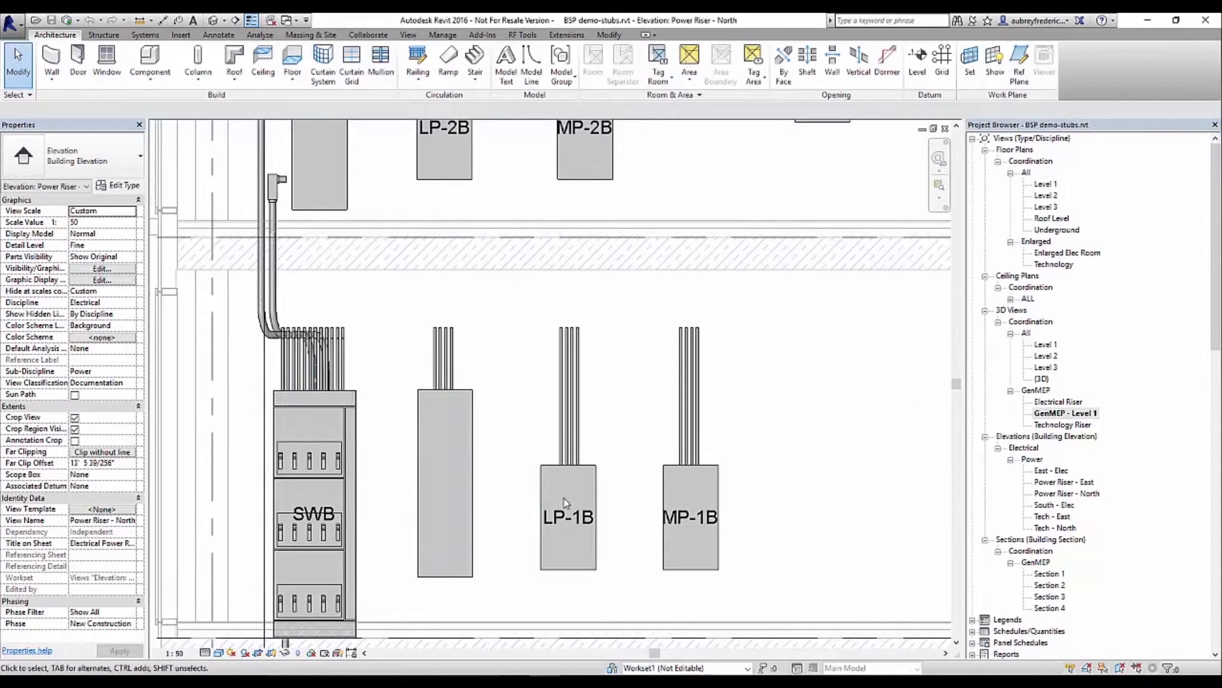
{"action": "scroll", "coordinate": [553, 459], "scroll_direction": "down", "scroll_amount": 2}
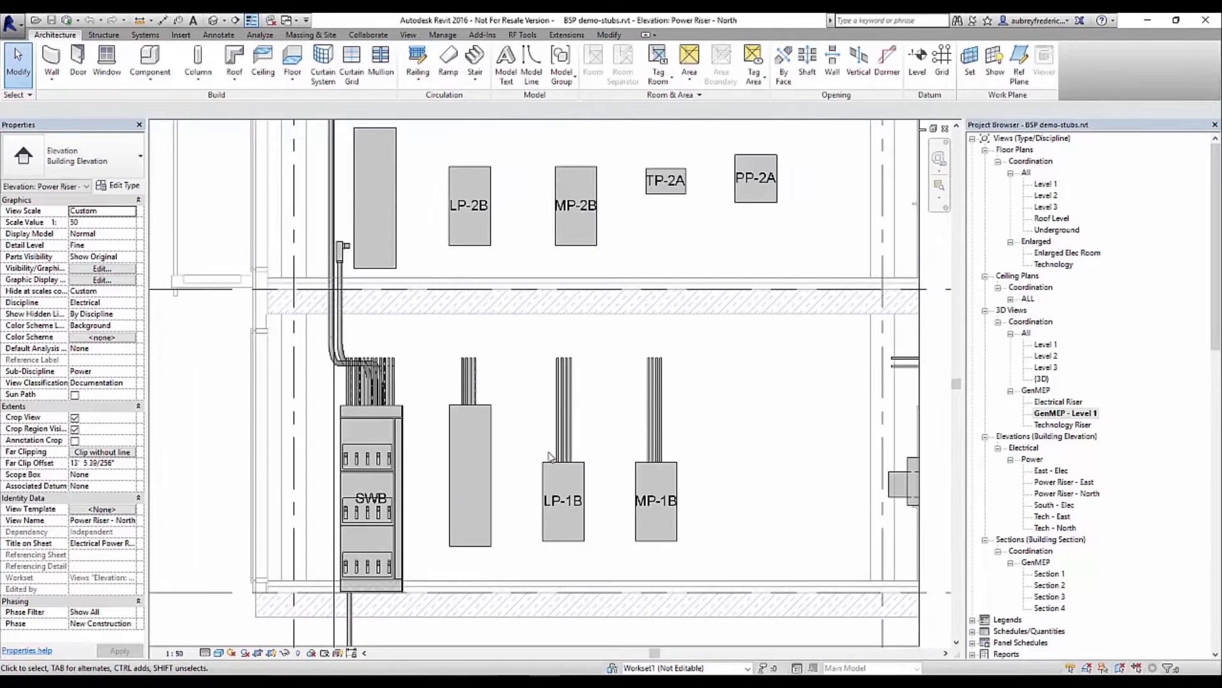
{"action": "scroll", "coordinate": [549, 457], "scroll_direction": "down", "scroll_amount": 1}
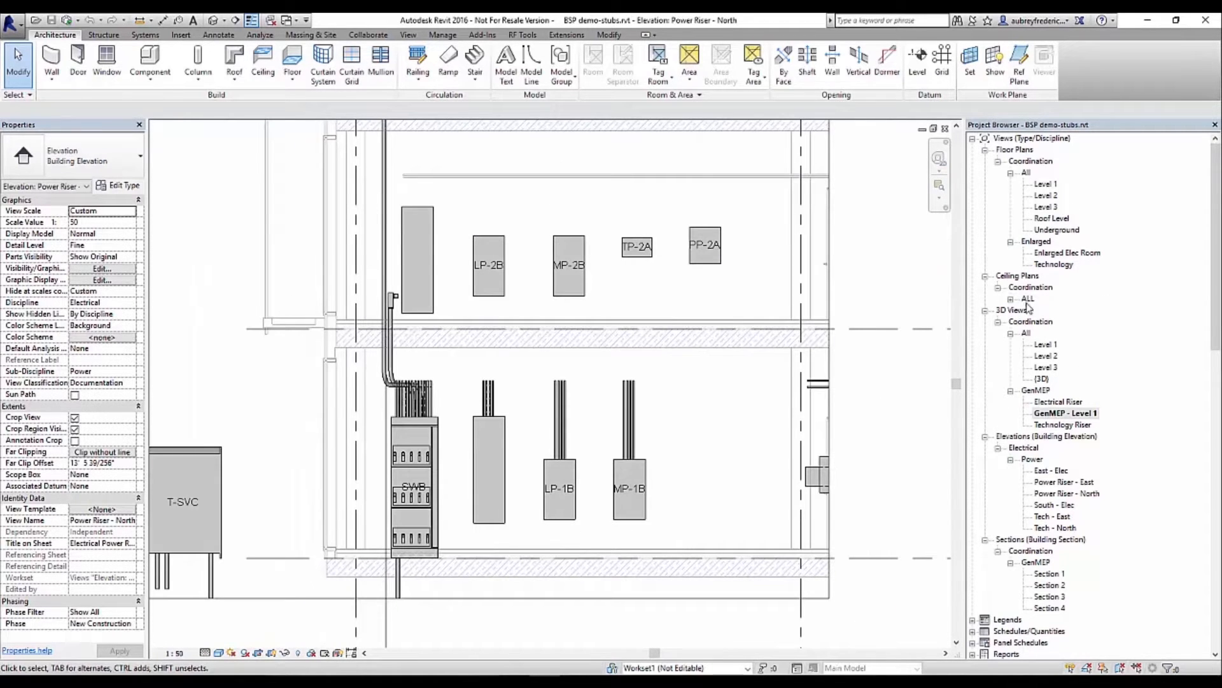
Step: Open the Level 1 floor plan and examine the electrical equipment and conduit stubs in and around Room 111
{"action": "double_click", "coordinate": [1047, 186]}
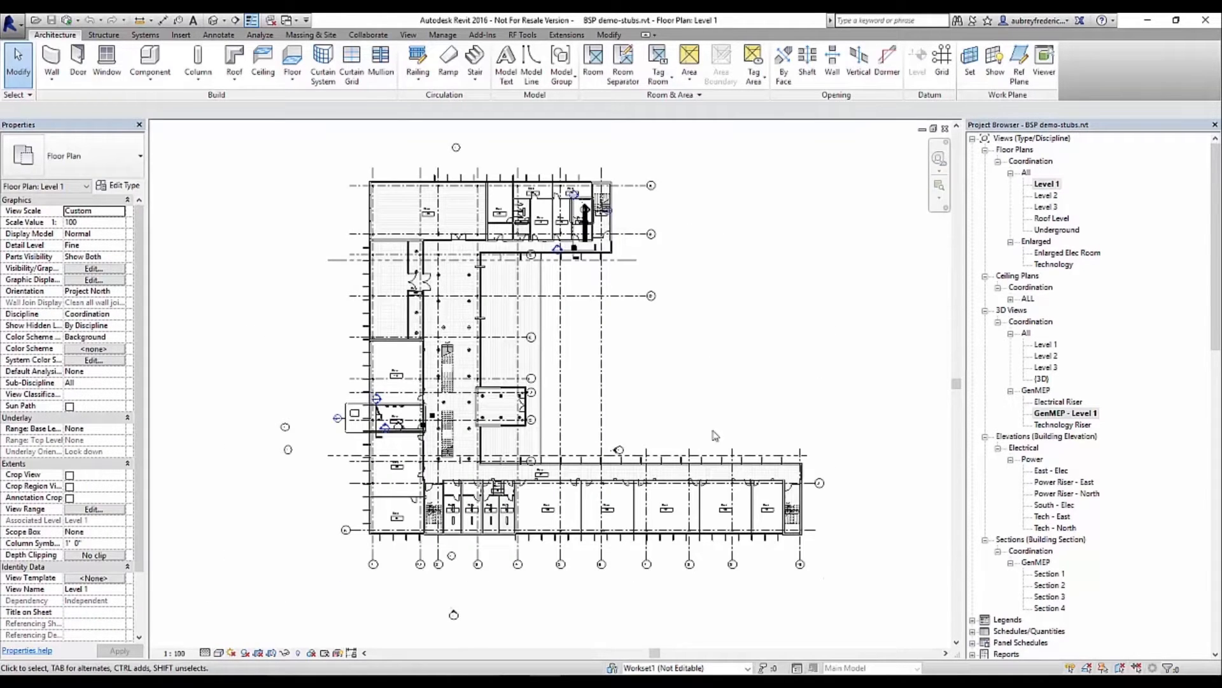
{"action": "scroll", "coordinate": [439, 413], "scroll_direction": "up", "scroll_amount": 5}
{"action": "scroll", "coordinate": [440, 413], "scroll_direction": "up", "scroll_amount": 2}
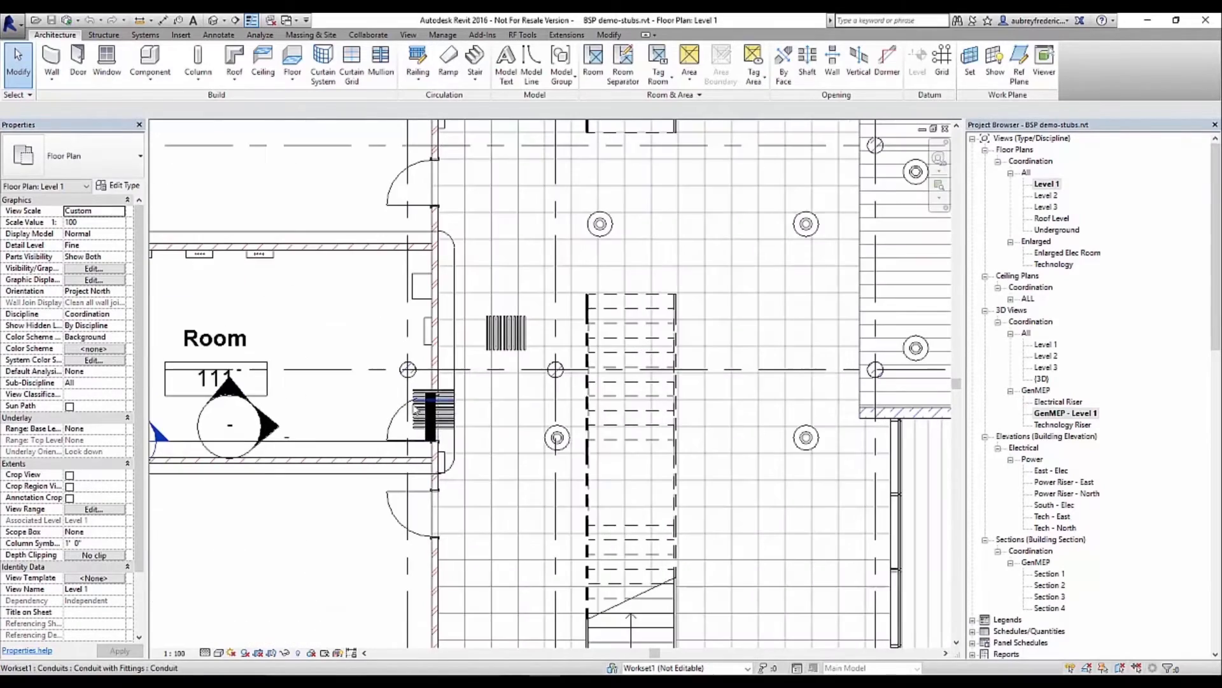
{"action": "scroll", "coordinate": [621, 439], "scroll_direction": "up", "scroll_amount": 2}
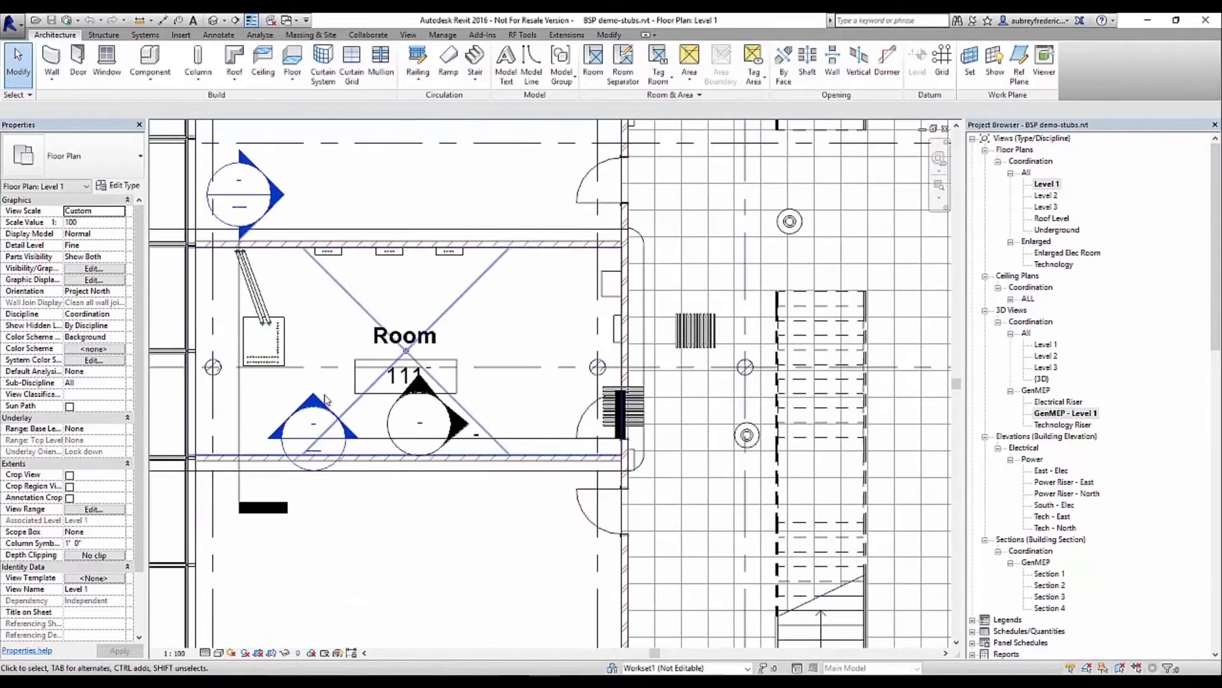
{"action": "scroll", "coordinate": [487, 519], "scroll_direction": "down", "scroll_amount": 4}
{"action": "scroll", "coordinate": [492, 505], "scroll_direction": "down", "scroll_amount": 2}
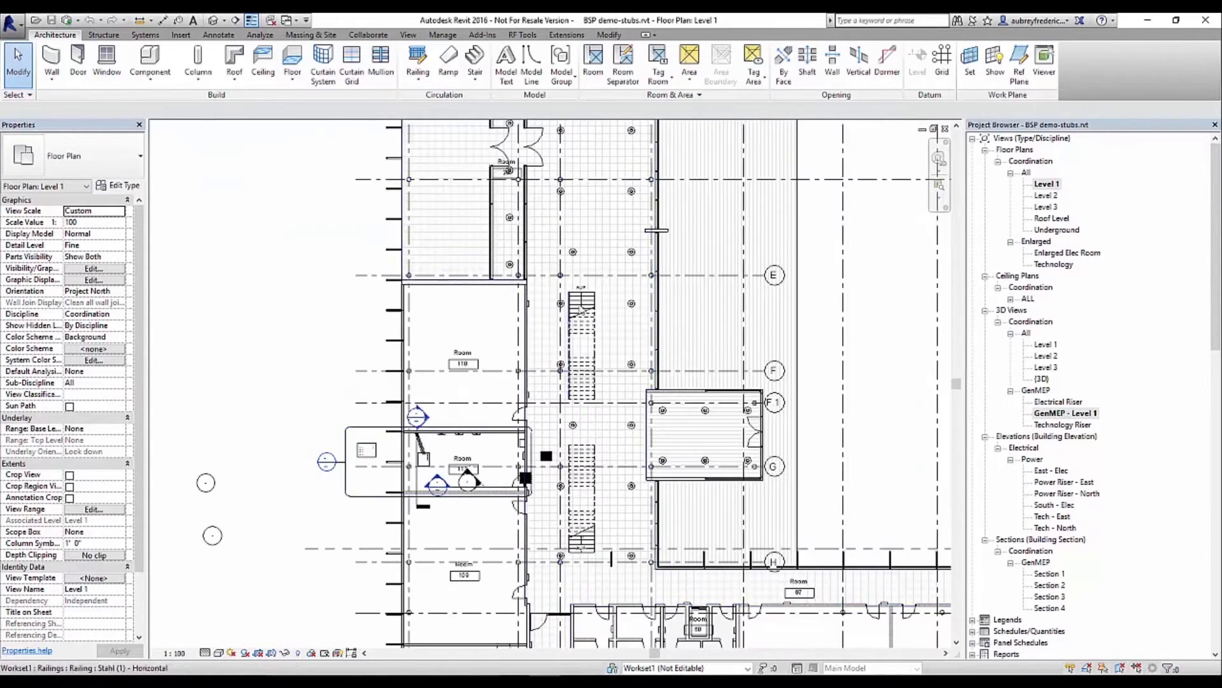
Step: Examine the conduit run through Room 22 and the nearby corridor stubs in the Level 1 plan's upper wing
{"action": "middle_click_drag", "start_coordinate": [609, 323], "coordinate": [529, 659]}
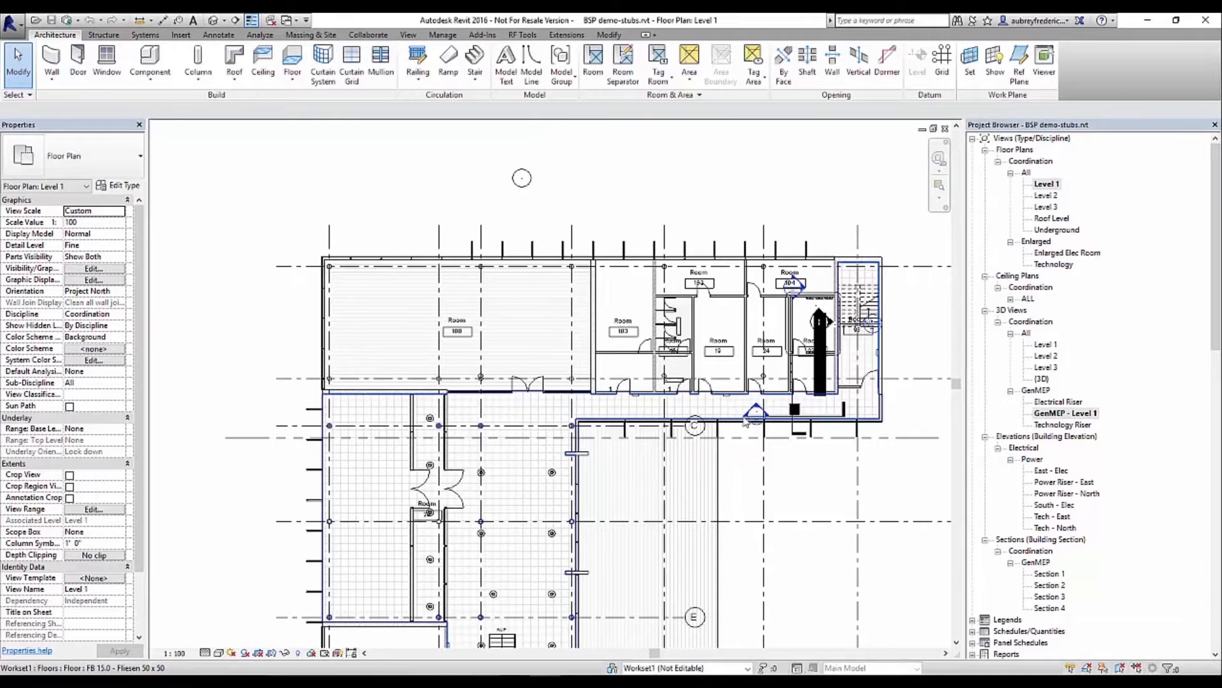
{"action": "scroll", "coordinate": [834, 445], "scroll_direction": "up", "scroll_amount": 4}
{"action": "scroll", "coordinate": [806, 417], "scroll_direction": "up", "scroll_amount": 3}
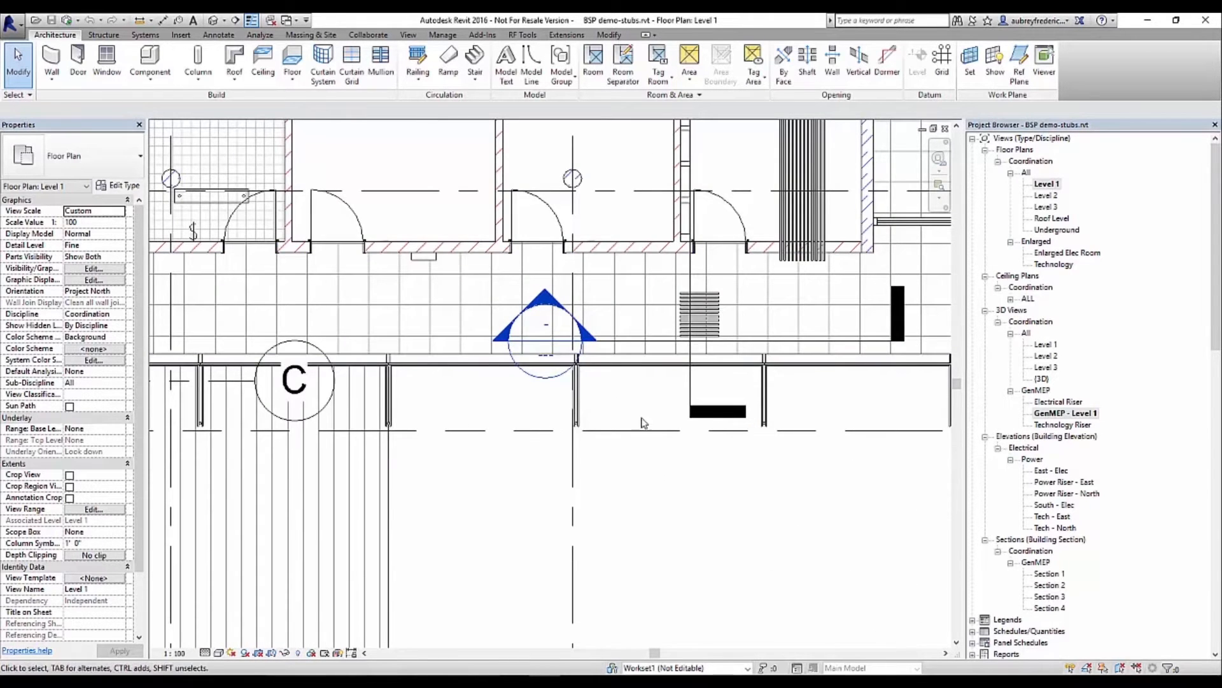
{"action": "scroll", "coordinate": [642, 419], "scroll_direction": "down", "scroll_amount": 2}
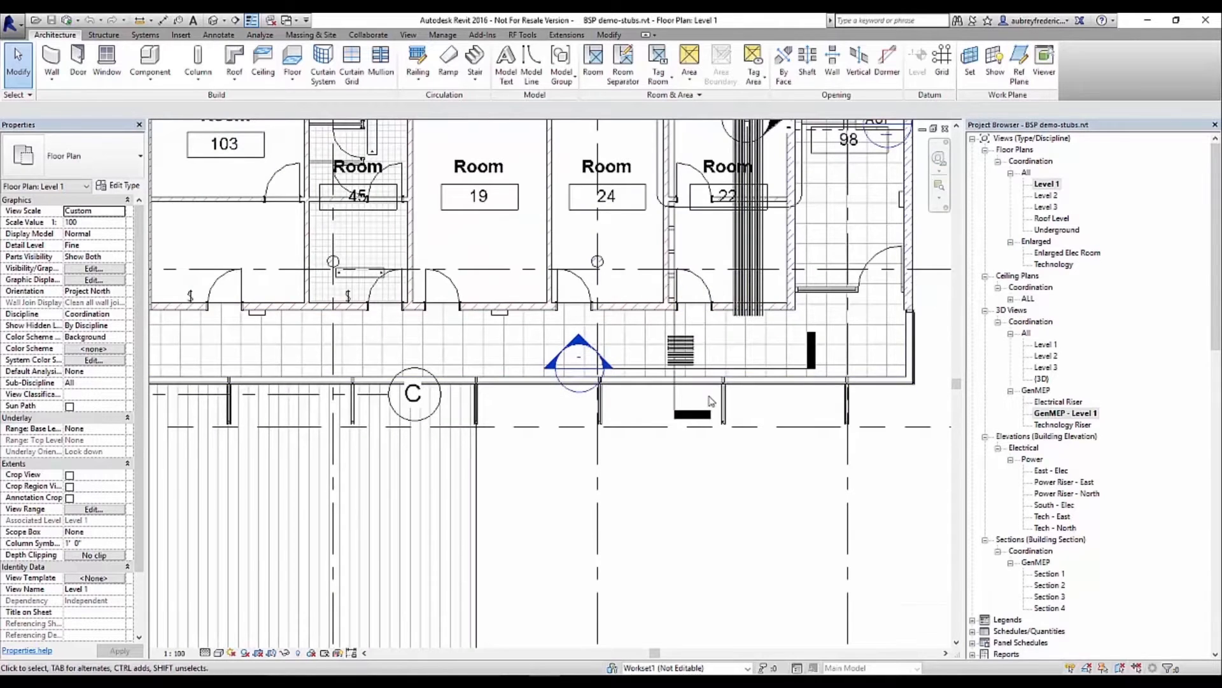
{"action": "scroll", "coordinate": [713, 409], "scroll_direction": "down", "scroll_amount": 1}
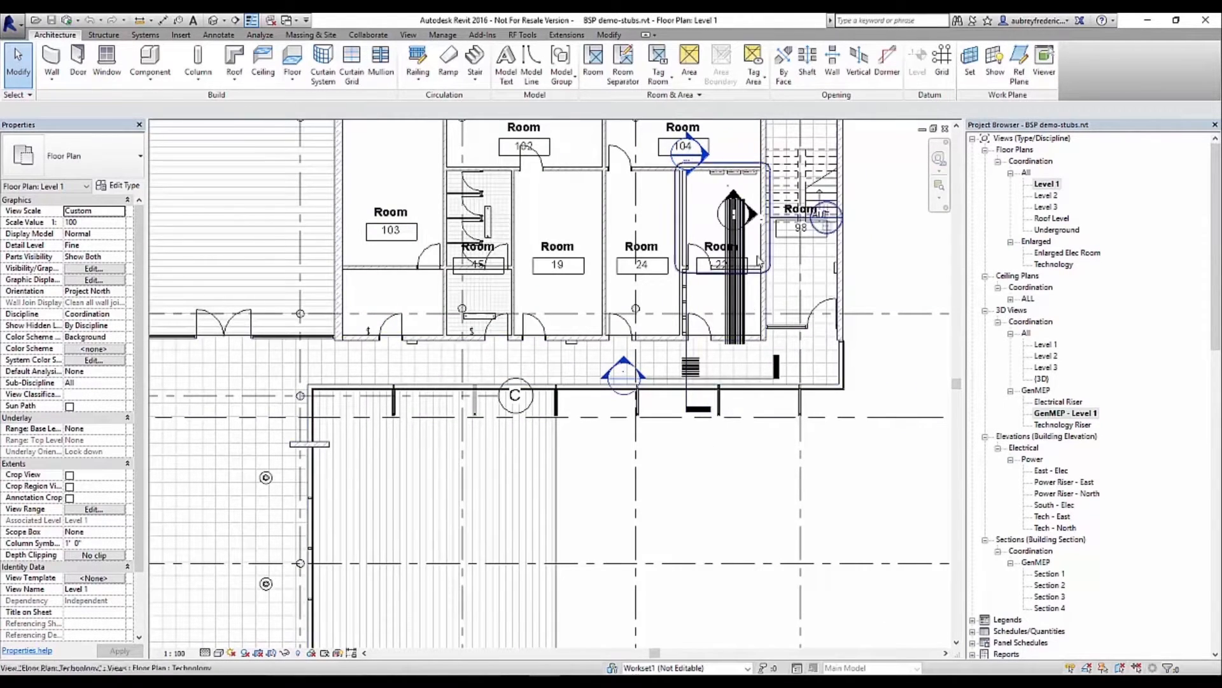
{"action": "scroll", "coordinate": [745, 215], "scroll_direction": "down", "scroll_amount": 1}
{"action": "scroll", "coordinate": [745, 215], "scroll_direction": "down", "scroll_amount": 4}
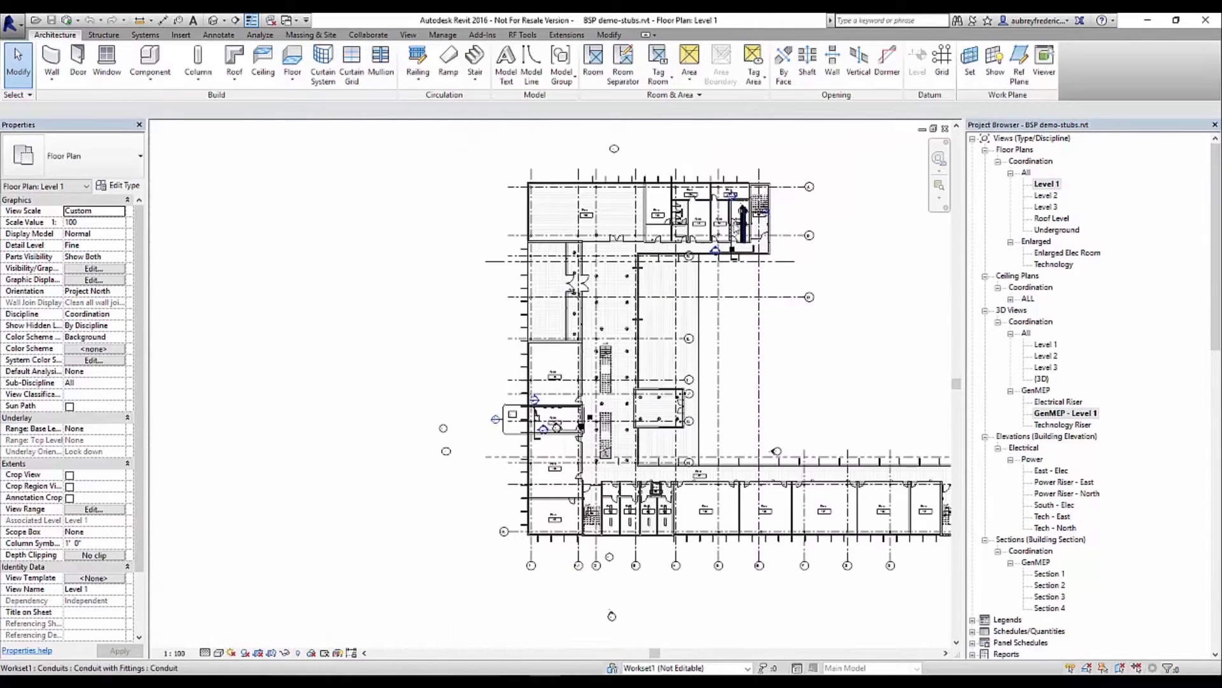
Step: Compare the locations of the equipment rooms 111 and 22 on the Level 1 floor plan
{"action": "scroll", "coordinate": [557, 309], "scroll_direction": "up", "scroll_amount": 5}
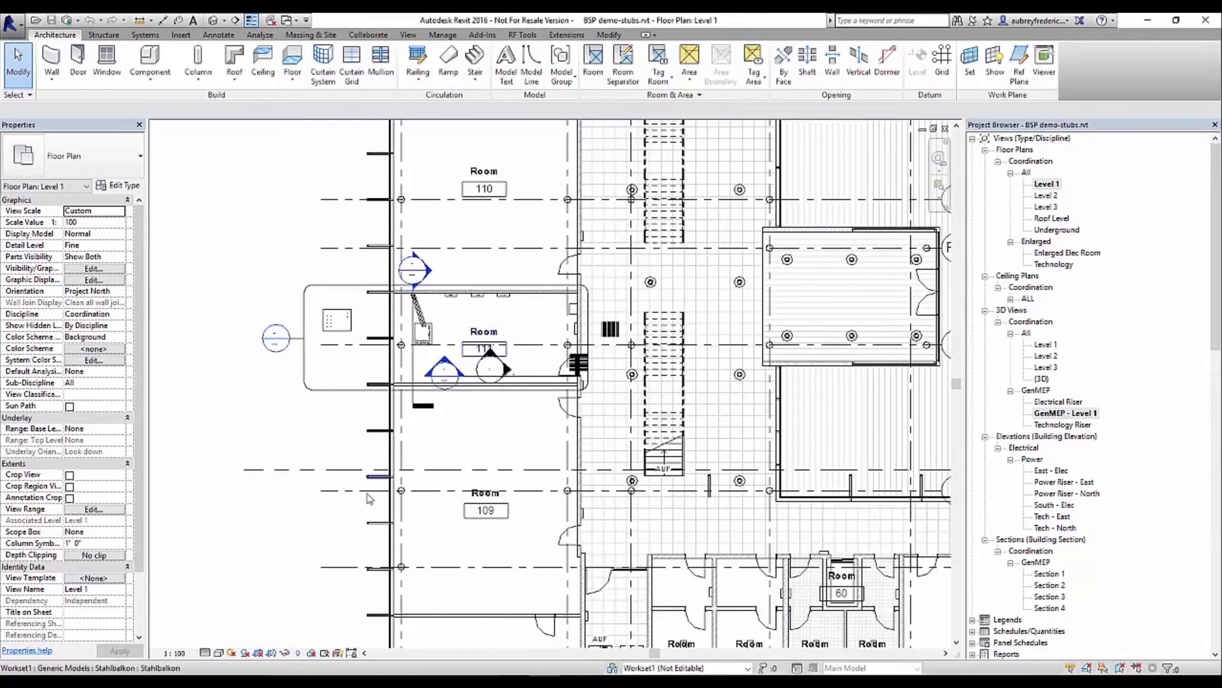
{"action": "scroll", "coordinate": [461, 339], "scroll_direction": "down", "scroll_amount": 4}
{"action": "scroll", "coordinate": [593, 337], "scroll_direction": "up", "scroll_amount": 2}
{"action": "scroll", "coordinate": [596, 335], "scroll_direction": "up", "scroll_amount": 3}
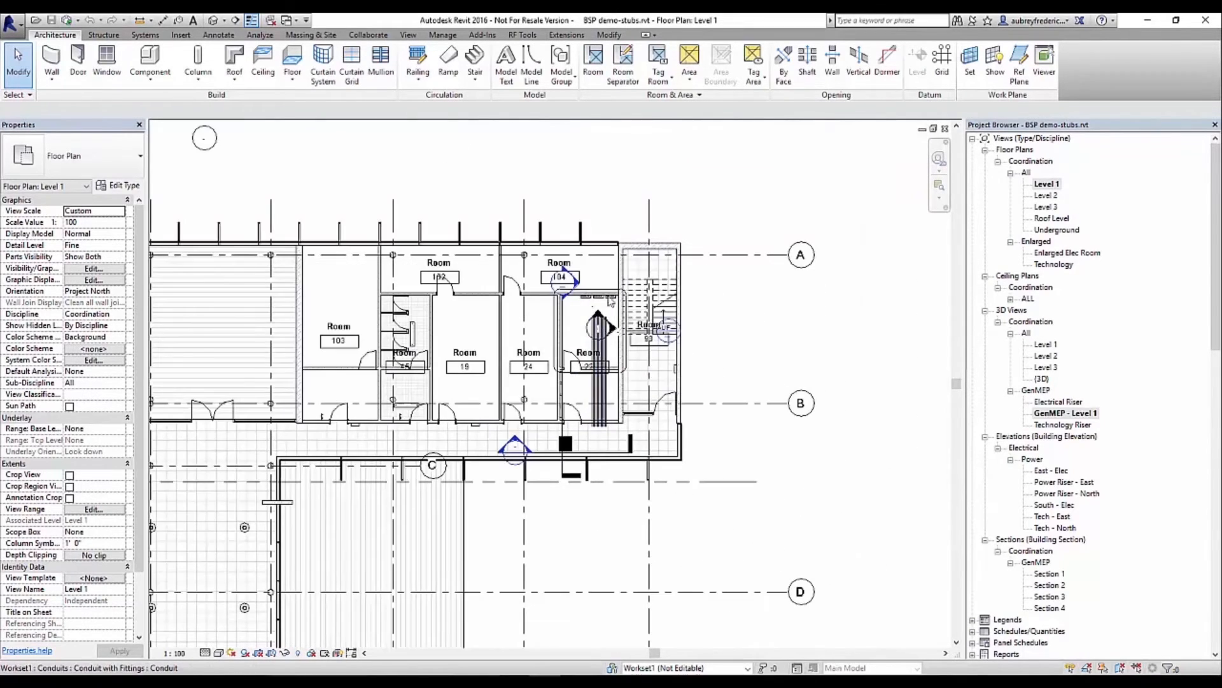
{"action": "scroll", "coordinate": [601, 336], "scroll_direction": "down", "scroll_amount": 3}
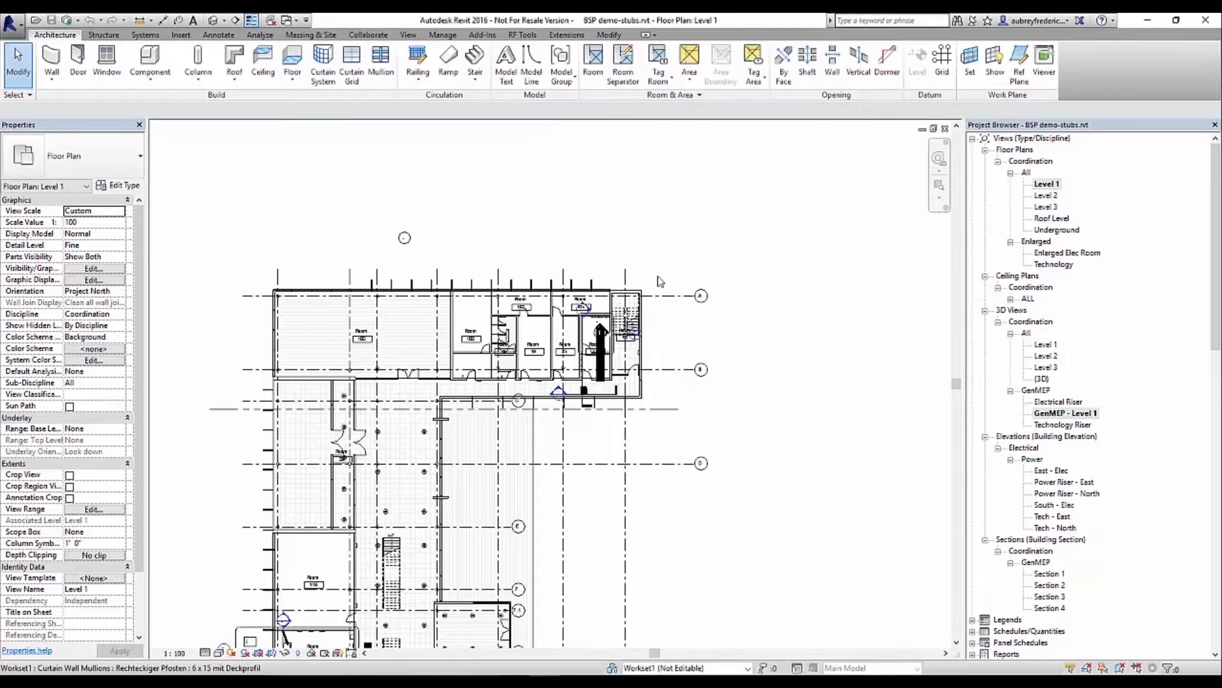
{"action": "middle_click_drag", "start_coordinate": [474, 471], "coordinate": [504, 367]}
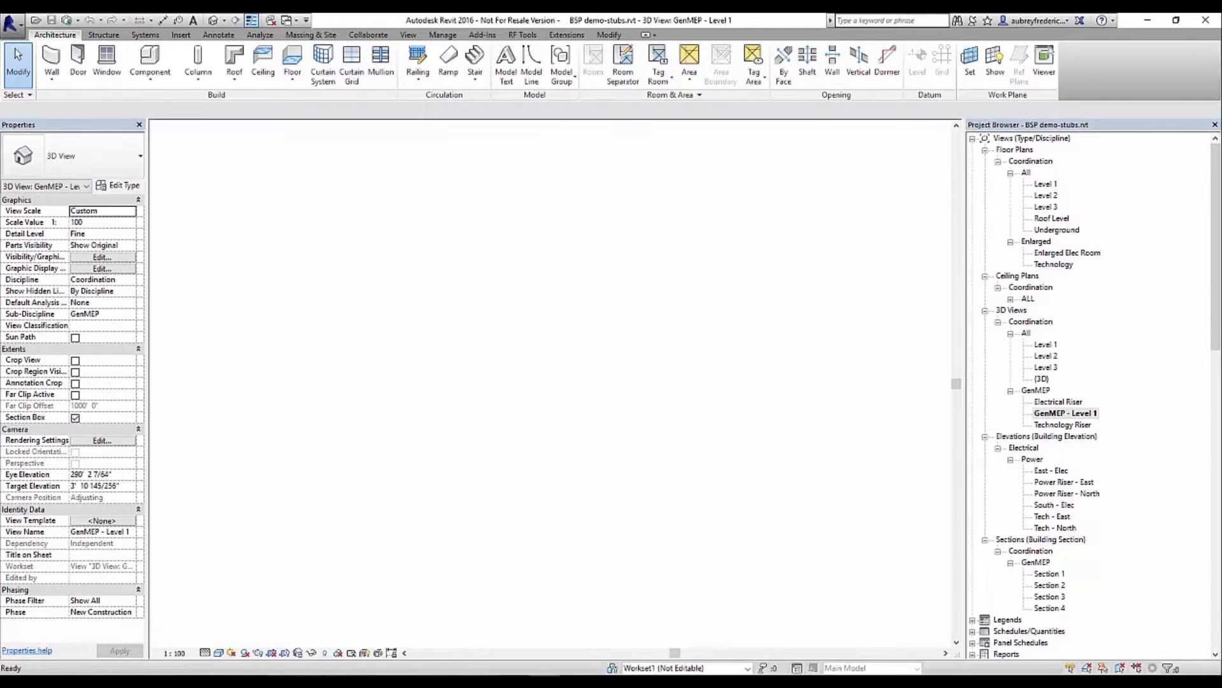
Step: Inspect the equipment layout in the GenMEP - Level 1 3D view and review the Building System Planning AutoRoute commands
{"action": "scroll", "coordinate": [328, 514], "scroll_direction": "down", "scroll_amount": 1}
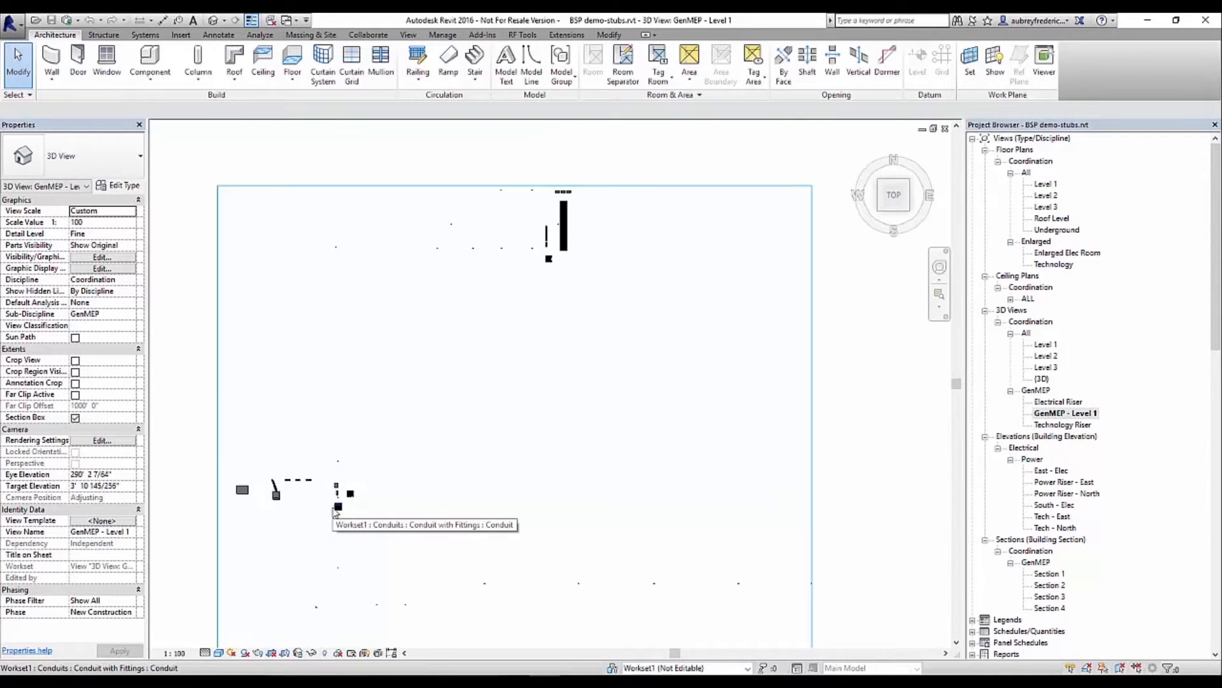
{"action": "scroll", "coordinate": [335, 509], "scroll_direction": "up", "scroll_amount": 2}
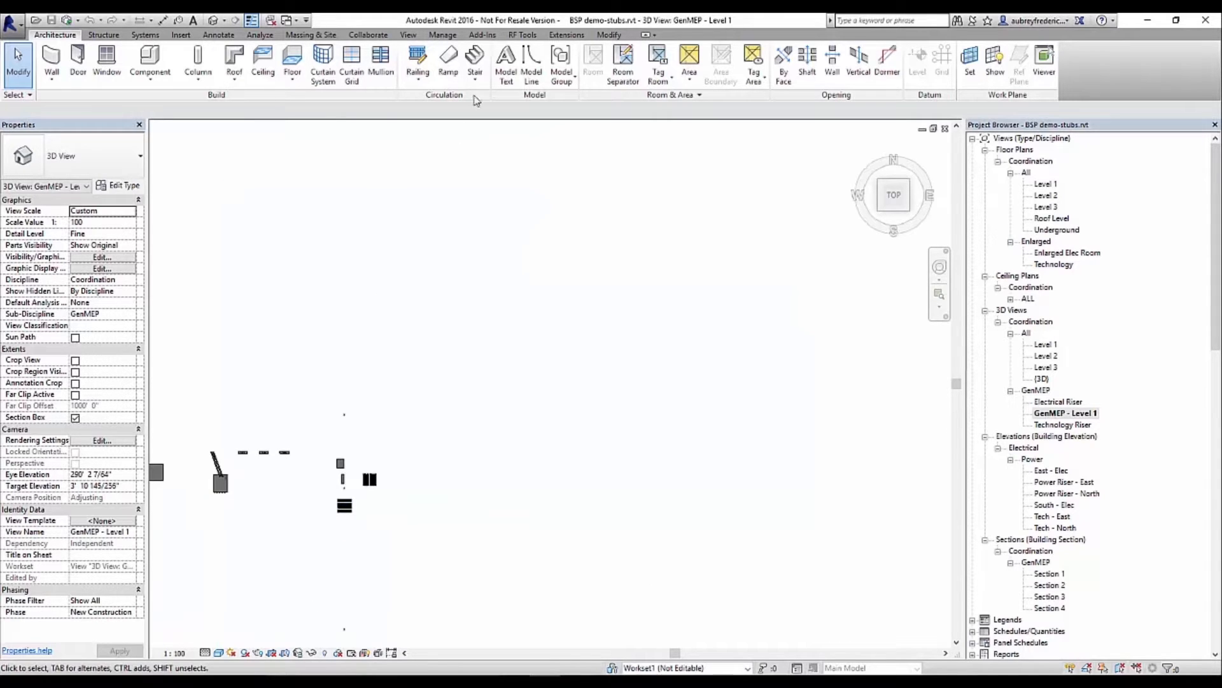
{"action": "left_click", "coordinate": [485, 36]}
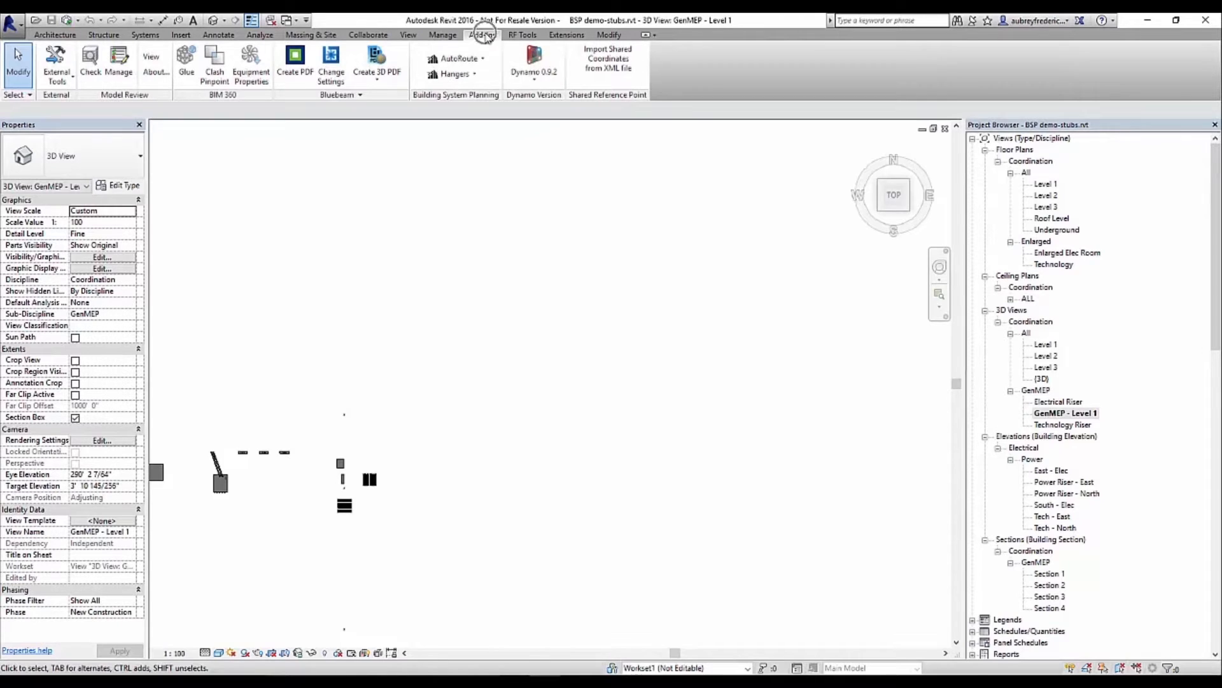
{"action": "left_click", "coordinate": [482, 58]}
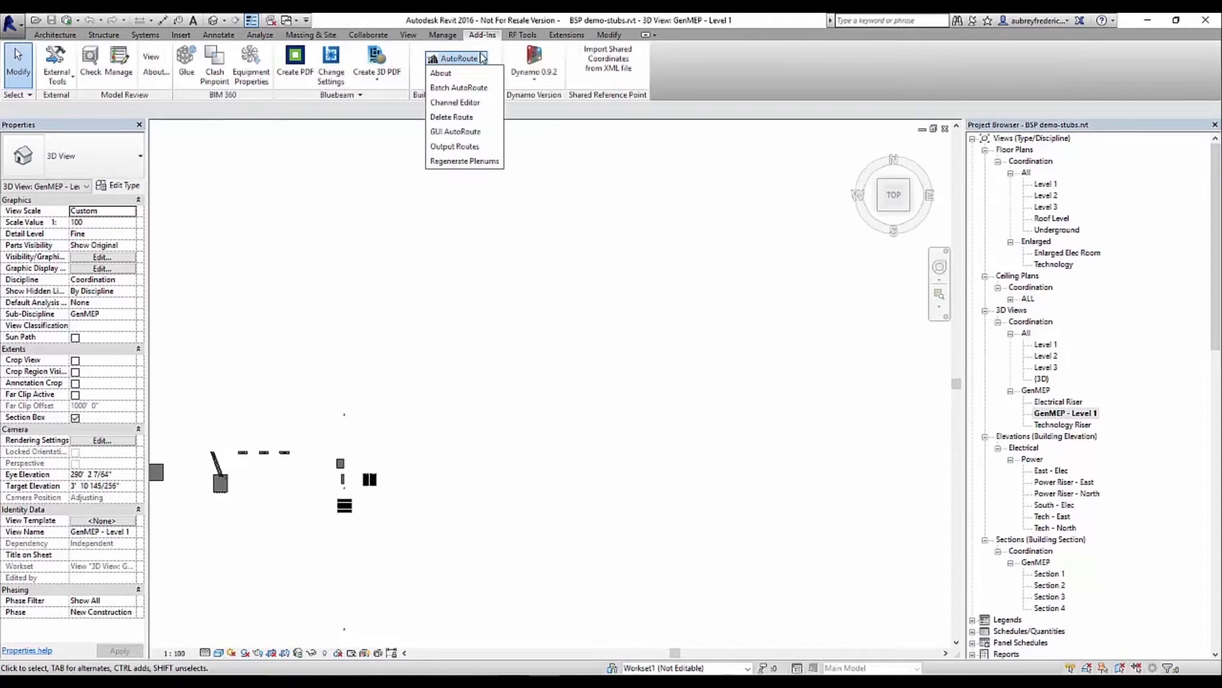
{"action": "left_click", "coordinate": [480, 168]}
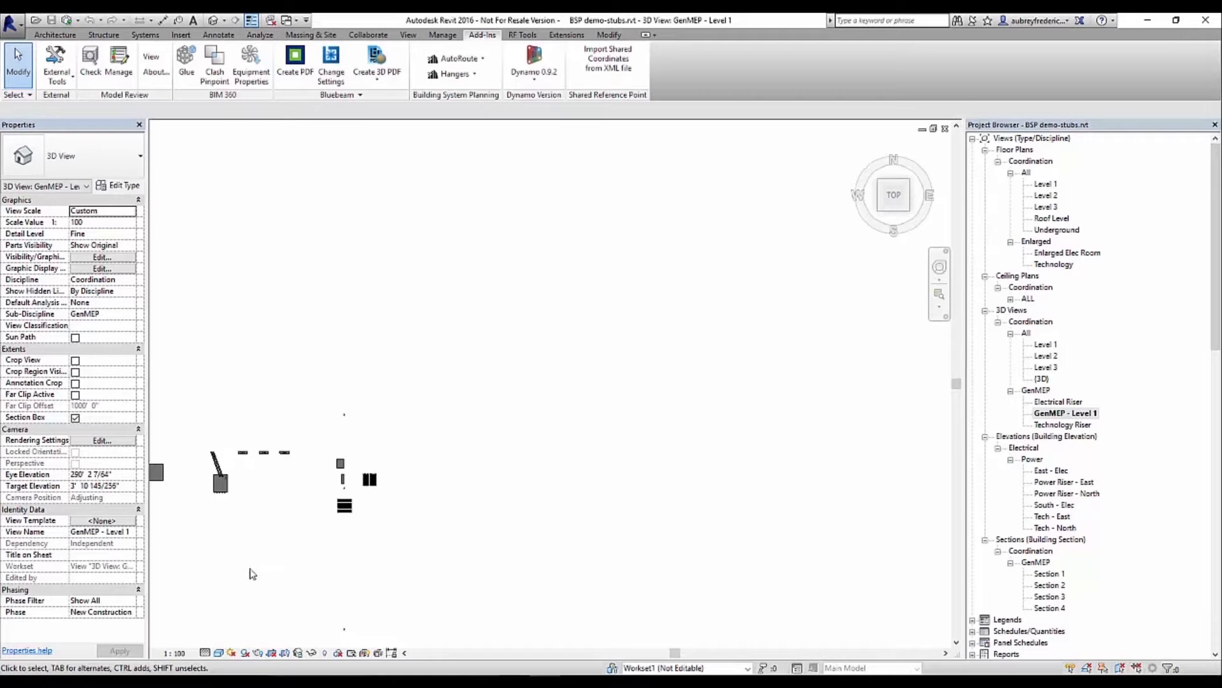
Step: Tile the open views and close all except the GenMEP - Level 1 3D view and the Level 1 floor plan
{"action": "scroll", "coordinate": [321, 491], "scroll_direction": "up", "scroll_amount": 5}
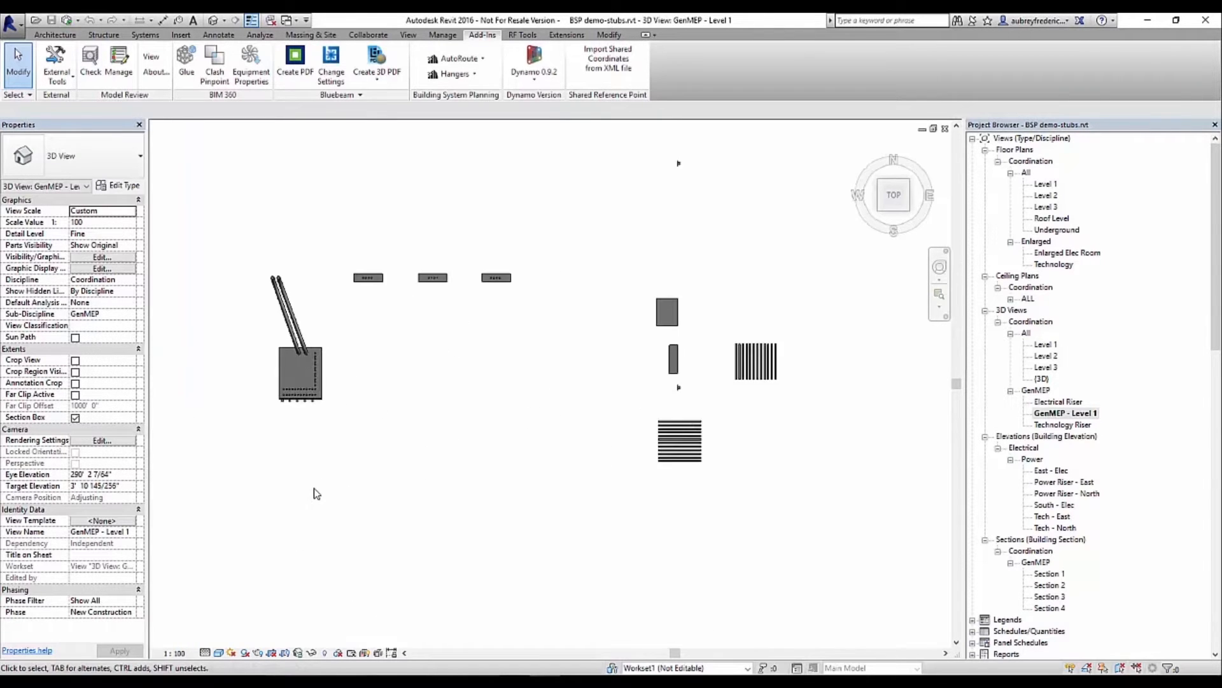
{"action": "scroll", "coordinate": [316, 493], "scroll_direction": "up", "scroll_amount": 1}
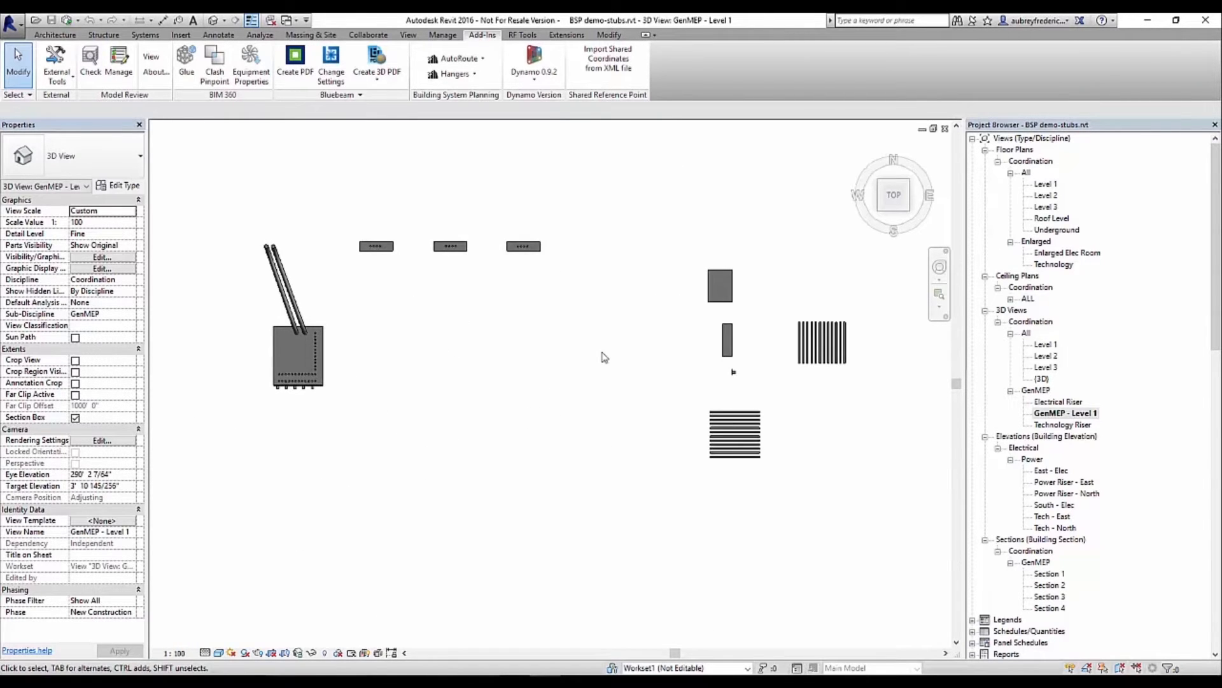
{"action": "key", "text": "w"}
{"action": "key", "text": "t"}
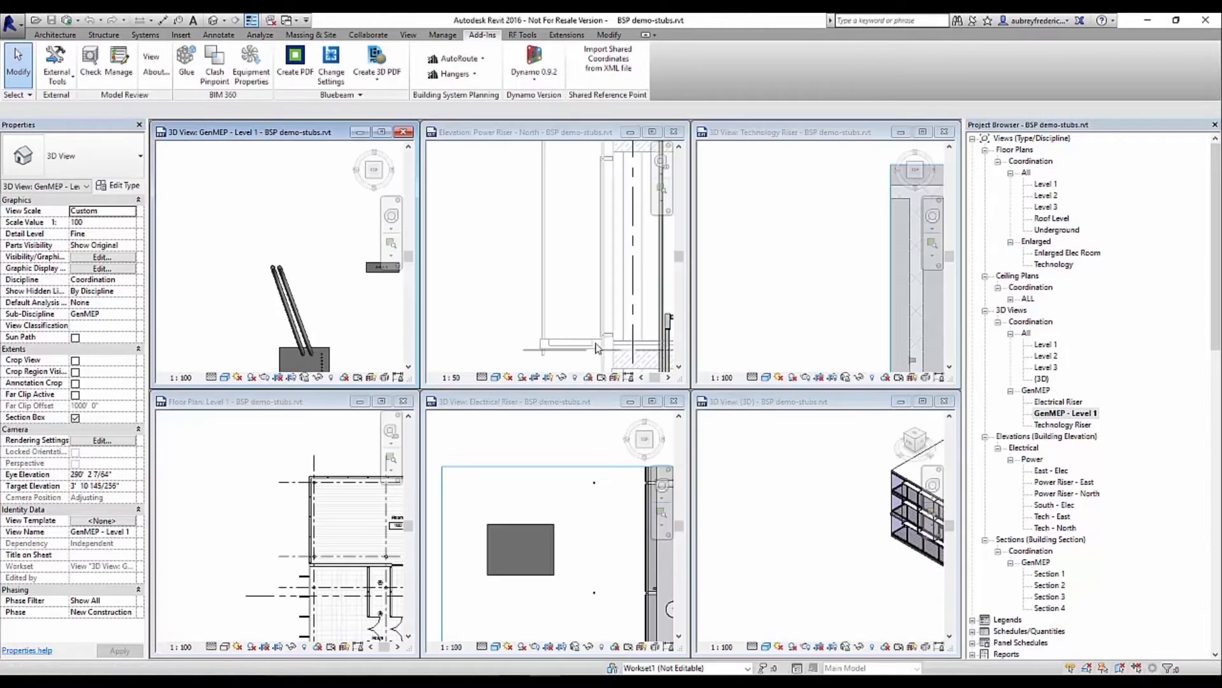
{"action": "left_click", "coordinate": [676, 133]}
{"action": "left_click", "coordinate": [677, 133]}
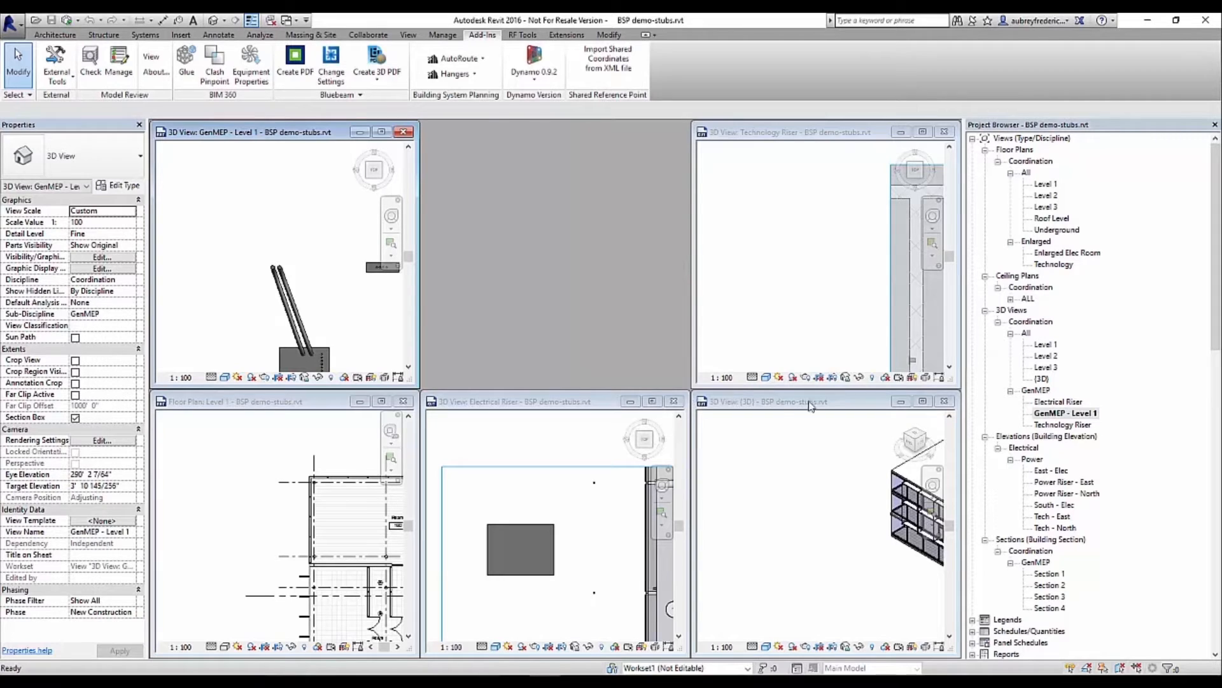
{"action": "left_click", "coordinate": [943, 402]}
{"action": "left_click", "coordinate": [945, 133]}
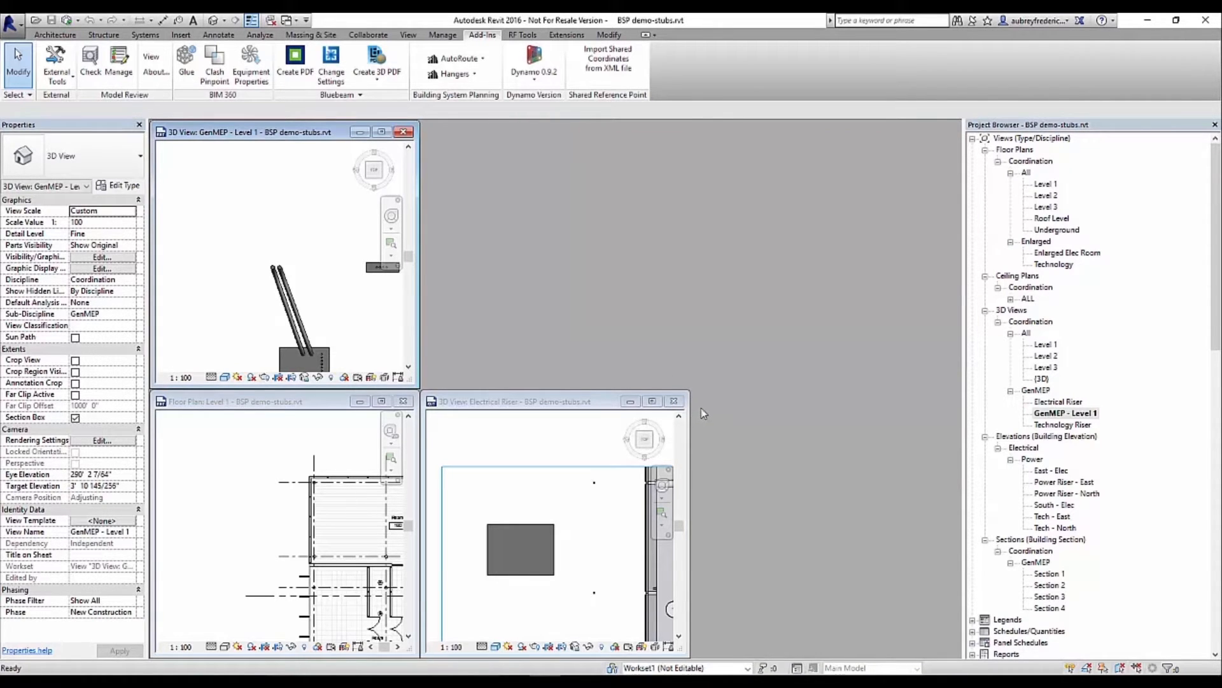
{"action": "left_click", "coordinate": [673, 401]}
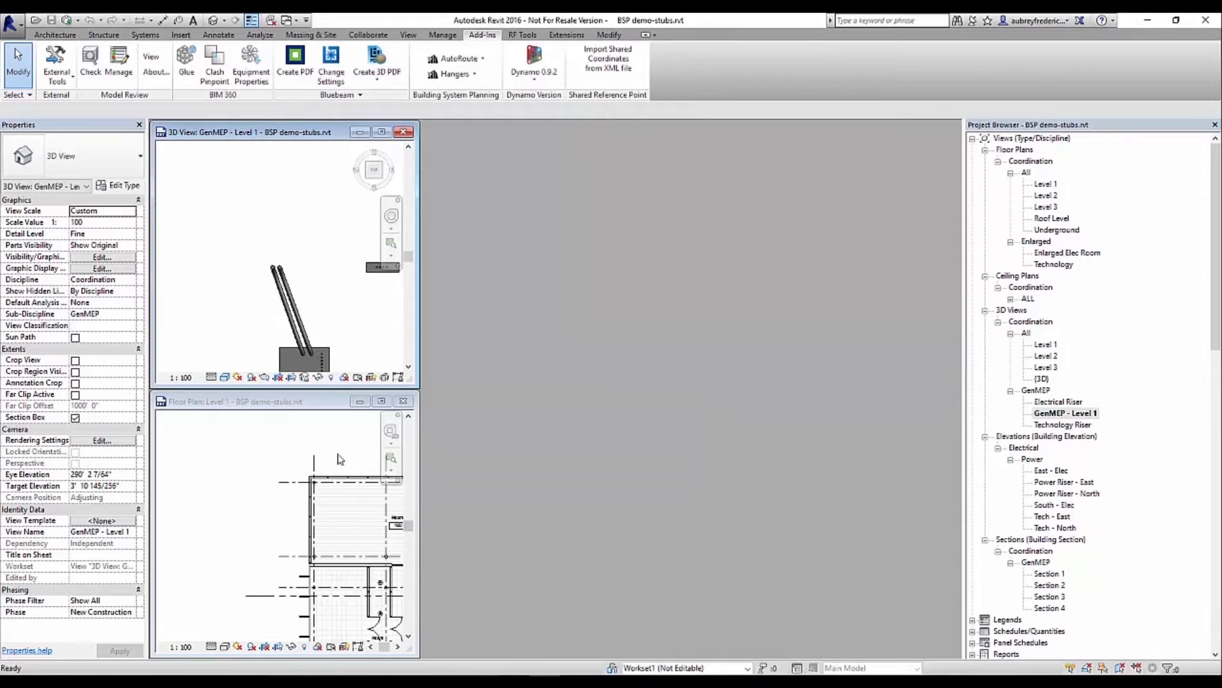
Step: Tile the two remaining views side by side and frame Room 111 in the Level 1 floor plan
{"action": "key", "text": "w"}
{"action": "key", "text": "t"}
{"action": "middle_click_drag", "start_coordinate": [729, 533], "coordinate": [719, 317]}
{"action": "scroll", "coordinate": [719, 317], "scroll_direction": "up", "scroll_amount": 3}
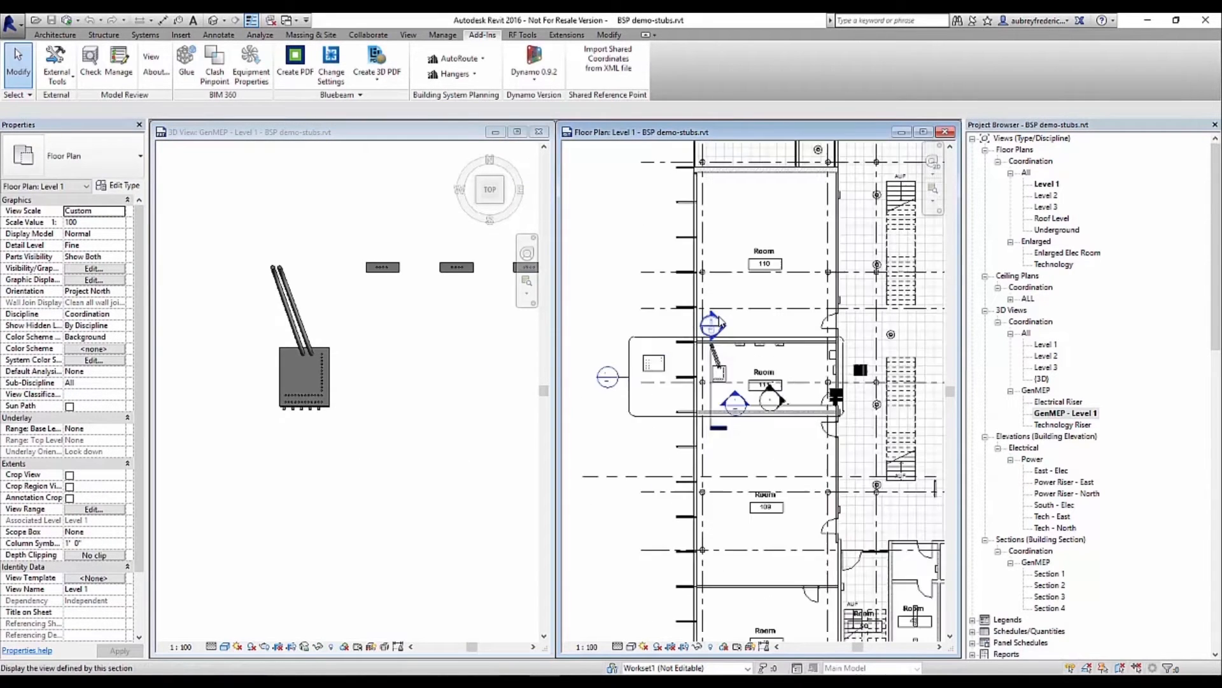
{"action": "scroll", "coordinate": [721, 323], "scroll_direction": "up", "scroll_amount": 4}
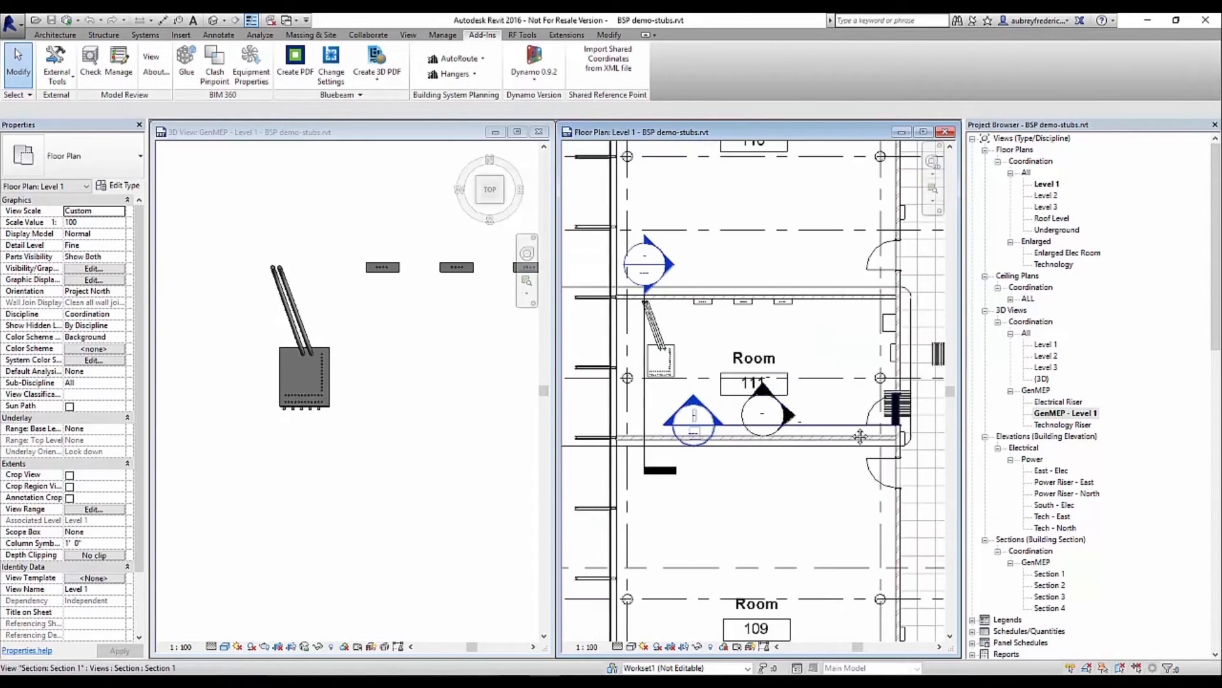
Step: Orient the GenMEP - Level 1 3D view isometrically and examine the switchboard, panels and horizontal conduit stub racks
{"action": "middle_click_drag", "start_coordinate": [860, 437], "coordinate": [841, 432]}
{"action": "left_click", "coordinate": [401, 465]}
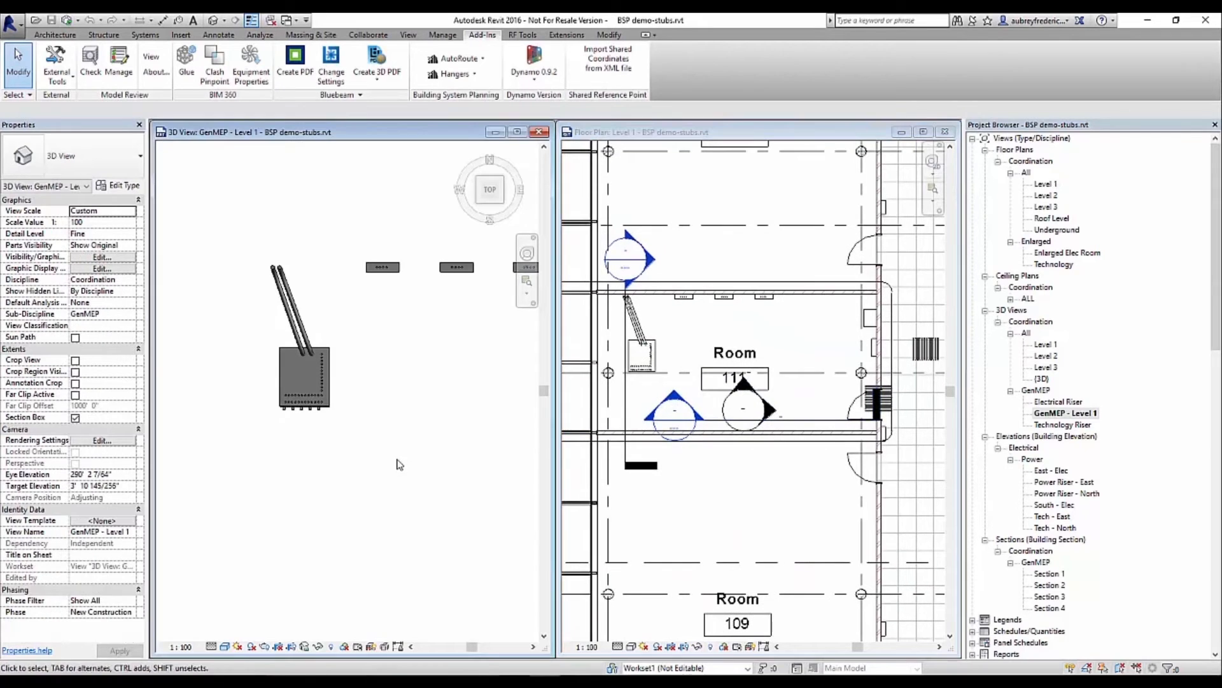
{"action": "left_click", "coordinate": [481, 208]}
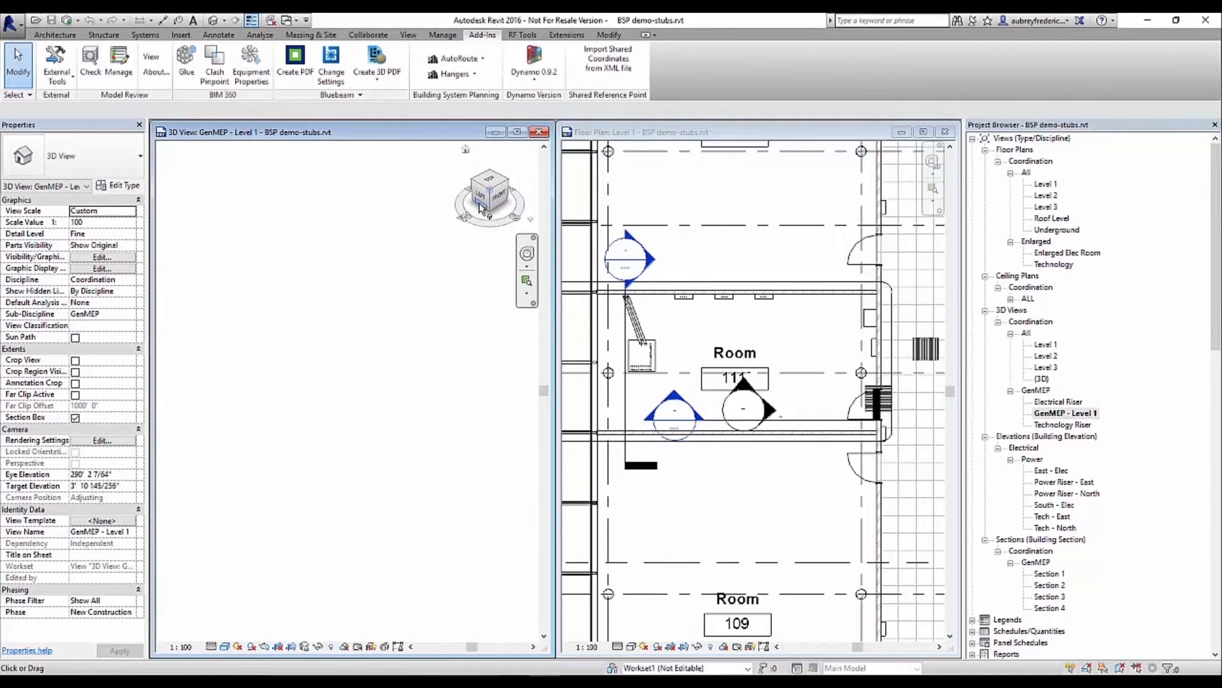
{"action": "scroll", "coordinate": [328, 445], "scroll_direction": "up", "scroll_amount": 5}
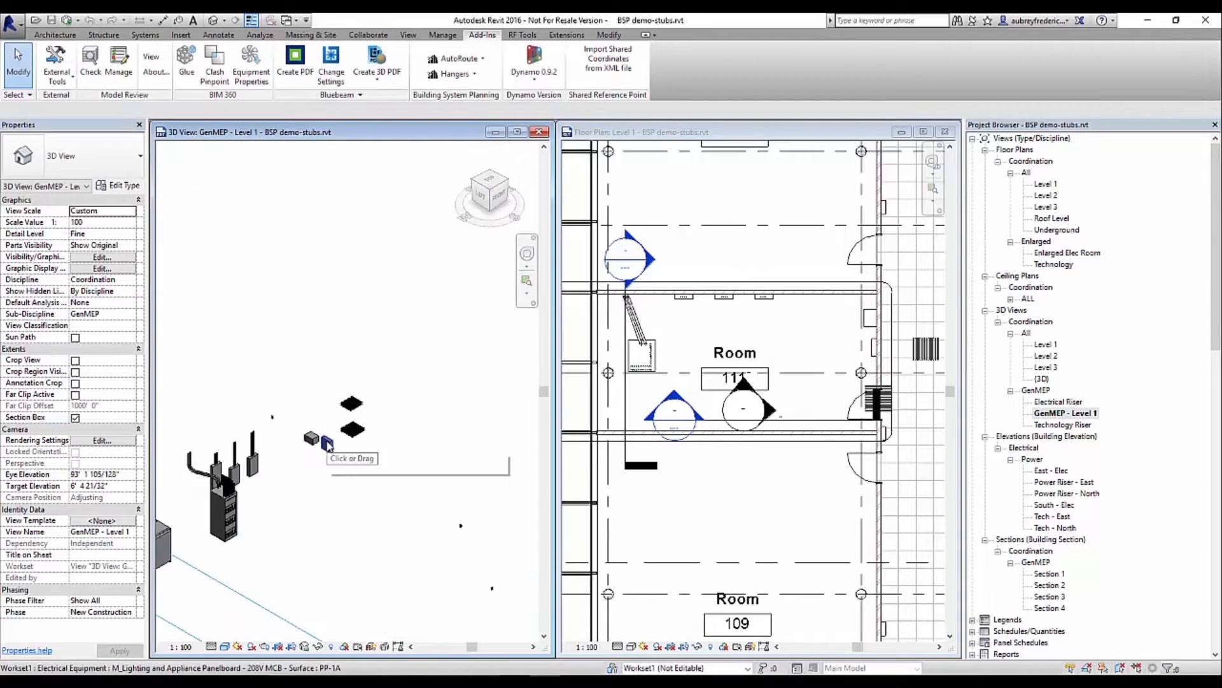
{"action": "scroll", "coordinate": [327, 444], "scroll_direction": "down", "scroll_amount": 2}
{"action": "middle_click_drag", "start_coordinate": [270, 310], "coordinate": [314, 401]}
{"action": "scroll", "coordinate": [396, 529], "scroll_direction": "up", "scroll_amount": 1}
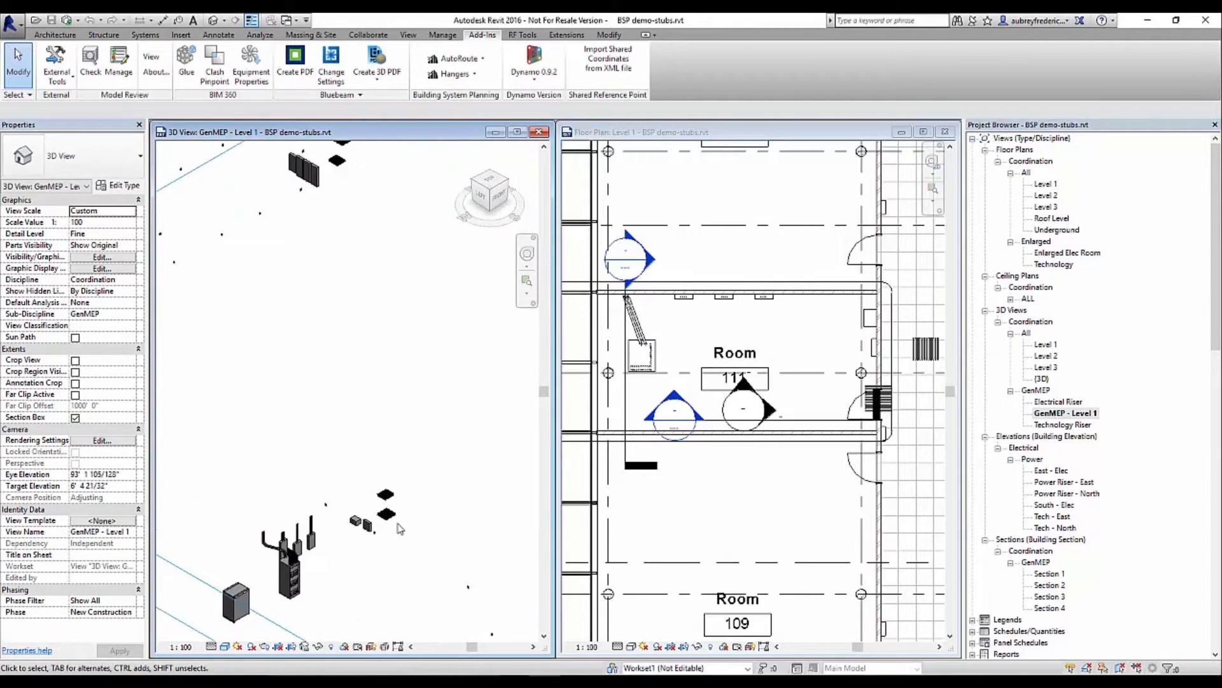
{"action": "scroll", "coordinate": [400, 529], "scroll_direction": "up", "scroll_amount": 1}
{"action": "middle_click_drag", "start_coordinate": [437, 428], "coordinate": [447, 472]}
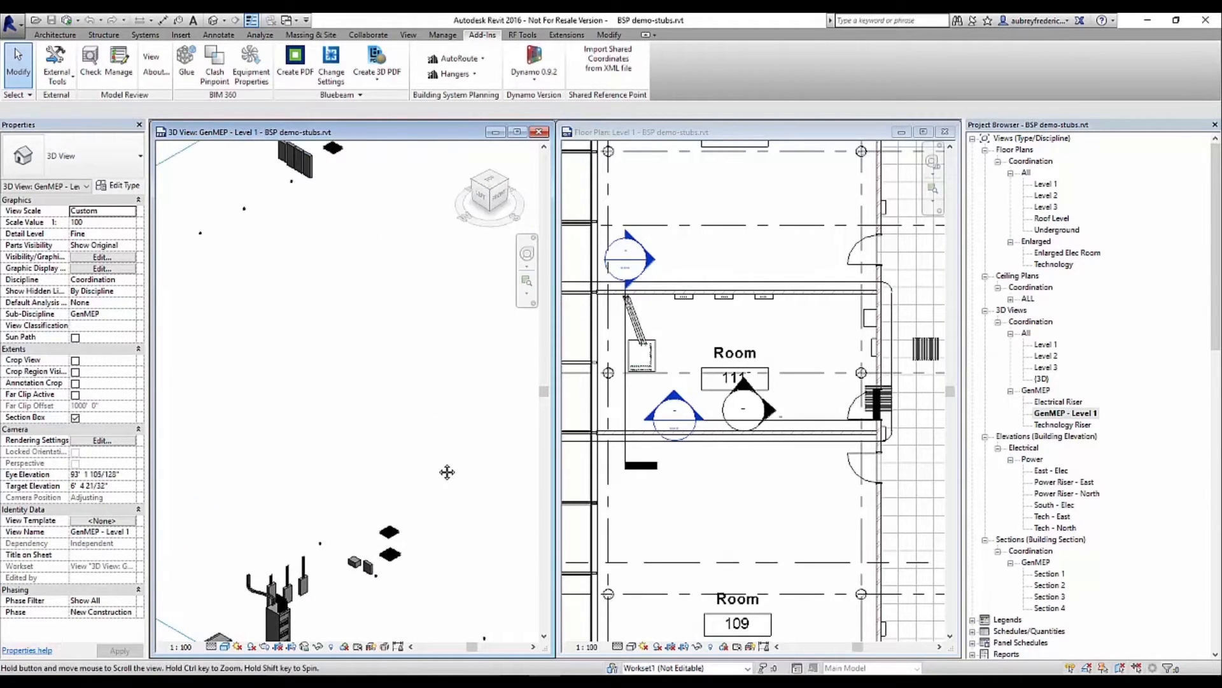
{"action": "scroll", "coordinate": [361, 263], "scroll_direction": "down", "scroll_amount": 1}
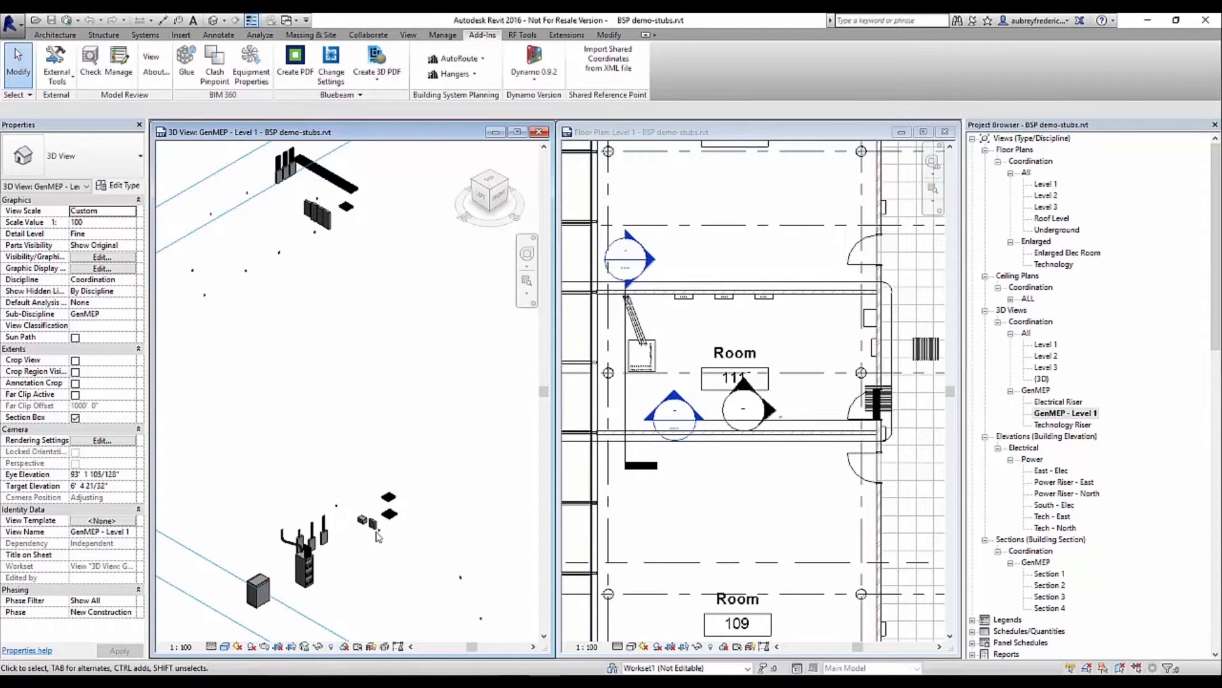
{"action": "scroll", "coordinate": [373, 589], "scroll_direction": "up", "scroll_amount": 5}
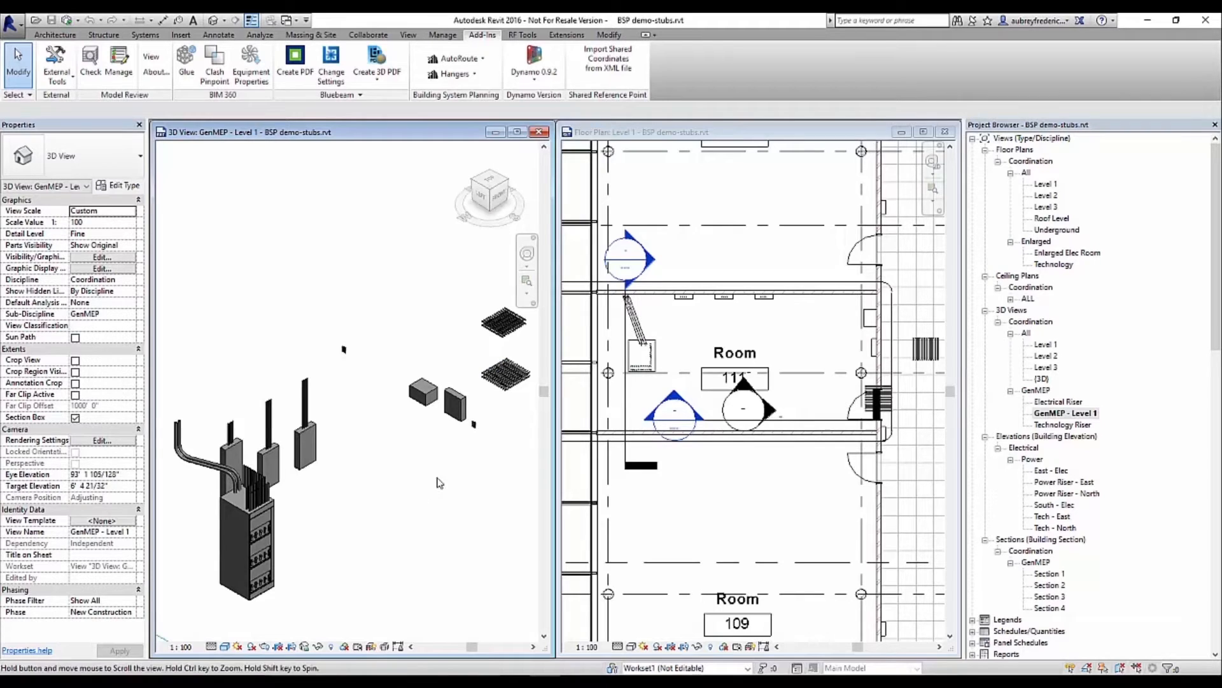
{"action": "scroll", "coordinate": [438, 483], "scroll_direction": "up", "scroll_amount": 1}
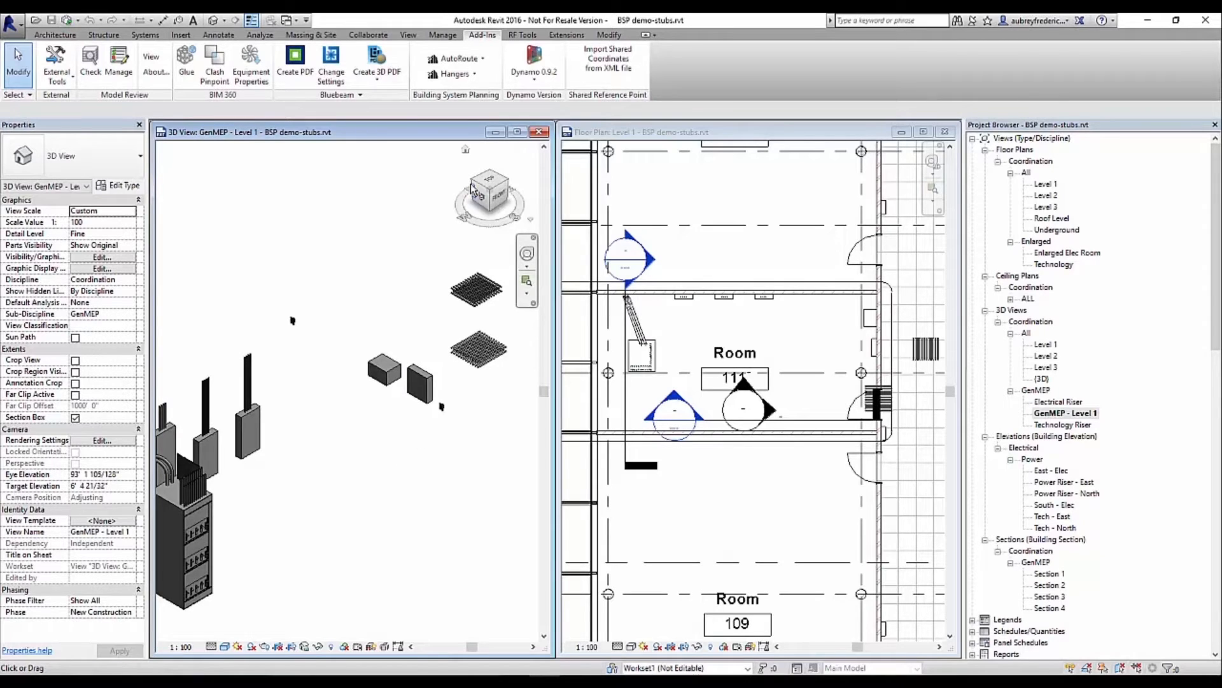
Step: Start the AutoRoute command and pick a conduit stub on top of the switchboard as the first connector
{"action": "left_click", "coordinate": [457, 58]}
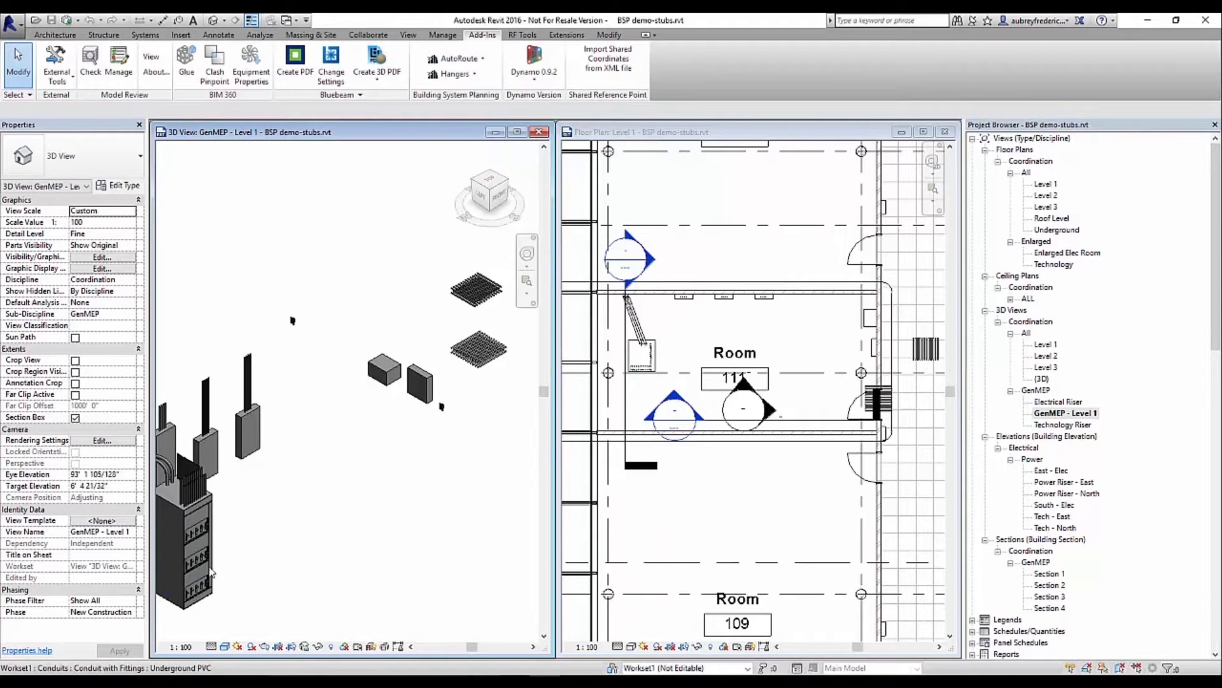
{"action": "scroll", "coordinate": [178, 487], "scroll_direction": "up", "scroll_amount": 4}
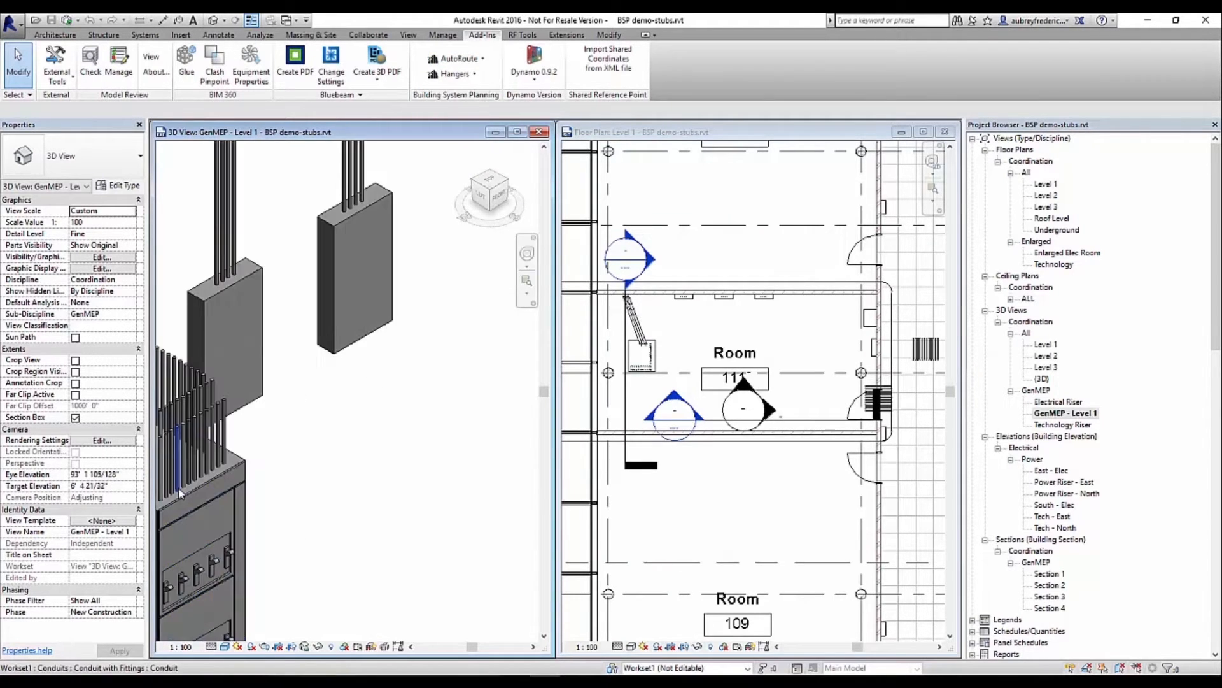
{"action": "scroll", "coordinate": [178, 487], "scroll_direction": "down", "scroll_amount": 4}
{"action": "key", "text": "g"}
{"action": "key", "text": "u"}
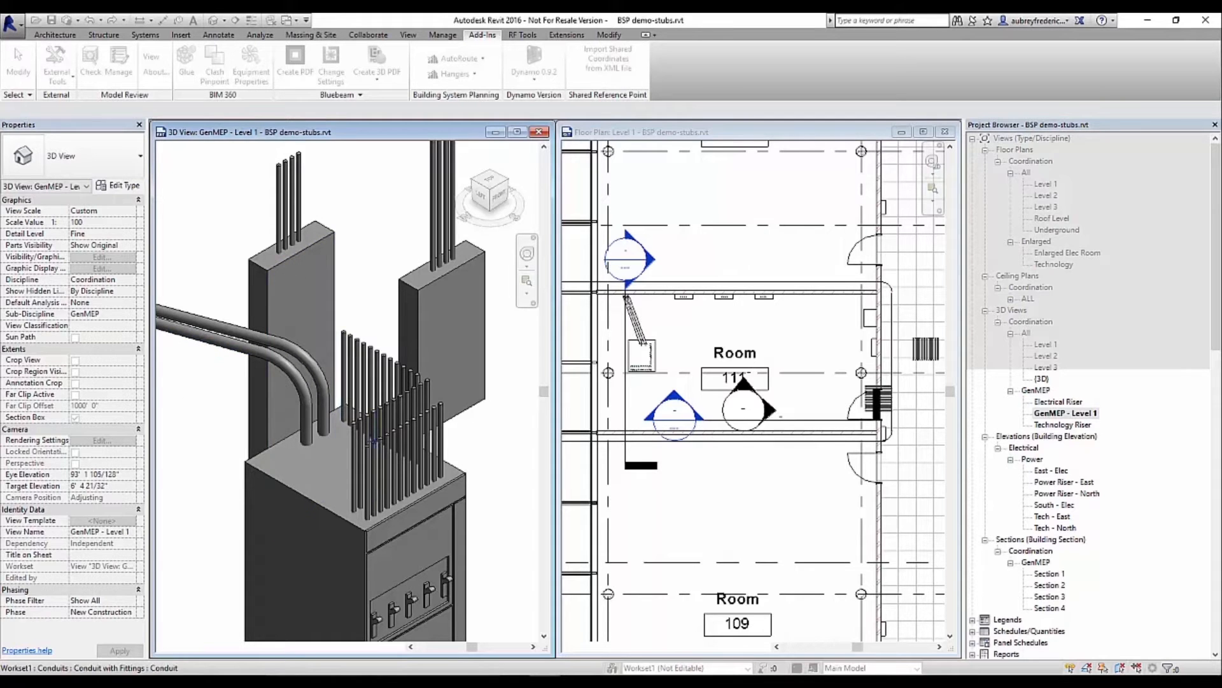
{"action": "scroll", "coordinate": [375, 439], "scroll_direction": "up", "scroll_amount": 3}
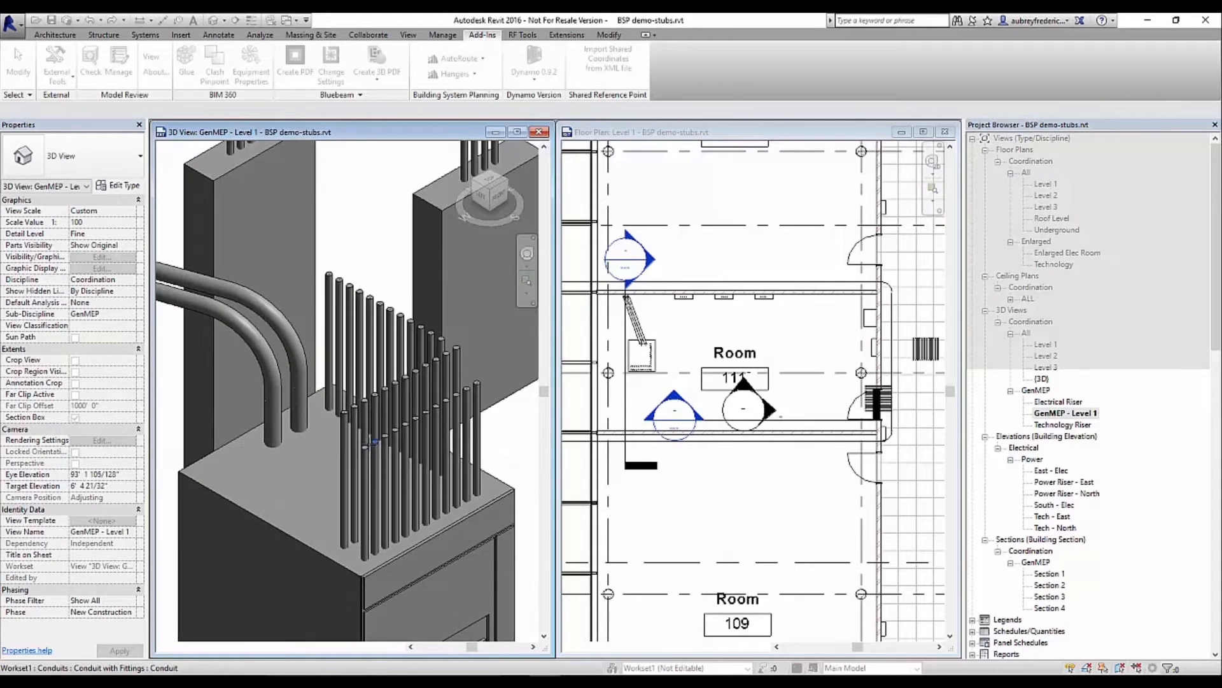
{"action": "scroll", "coordinate": [366, 446], "scroll_direction": "up", "scroll_amount": 3}
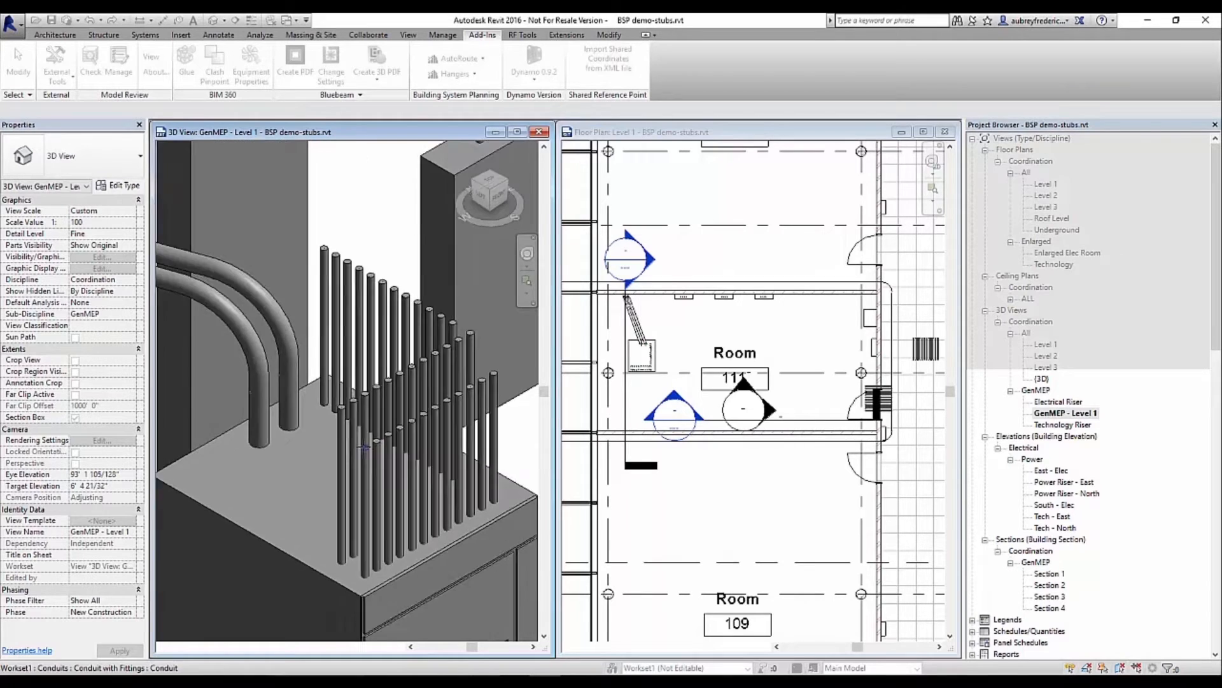
{"action": "scroll", "coordinate": [366, 446], "scroll_direction": "down", "scroll_amount": 5}
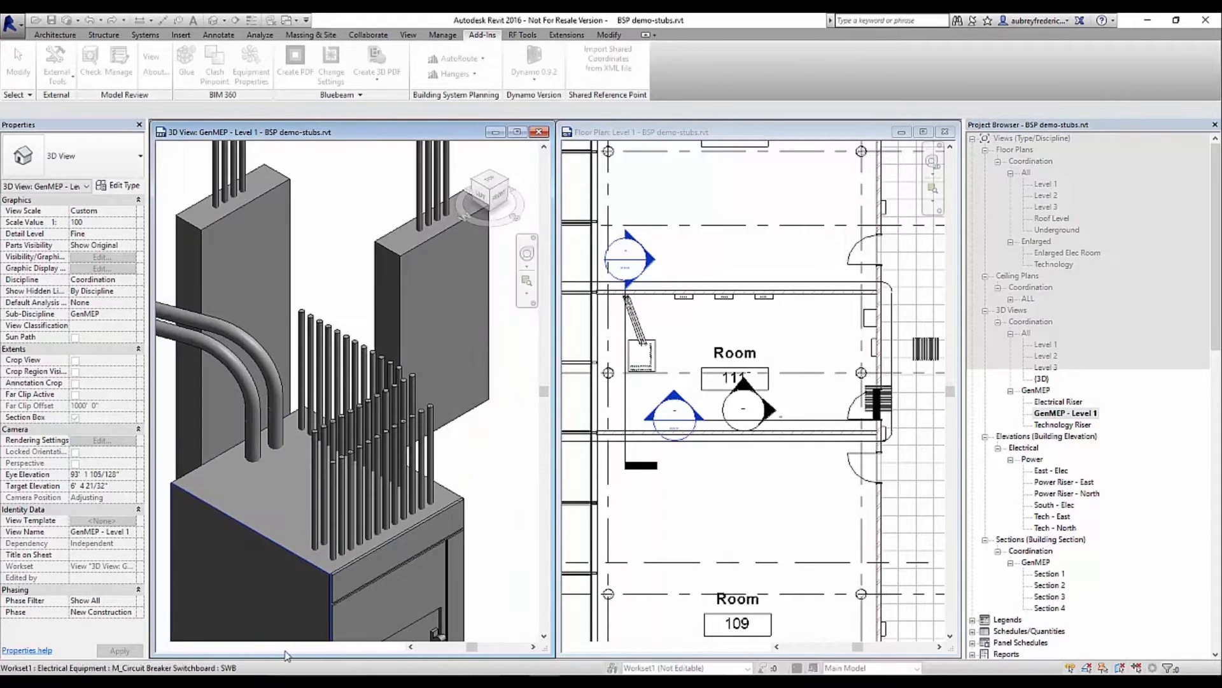
{"action": "scroll", "coordinate": [181, 561], "scroll_direction": "down", "scroll_amount": 5}
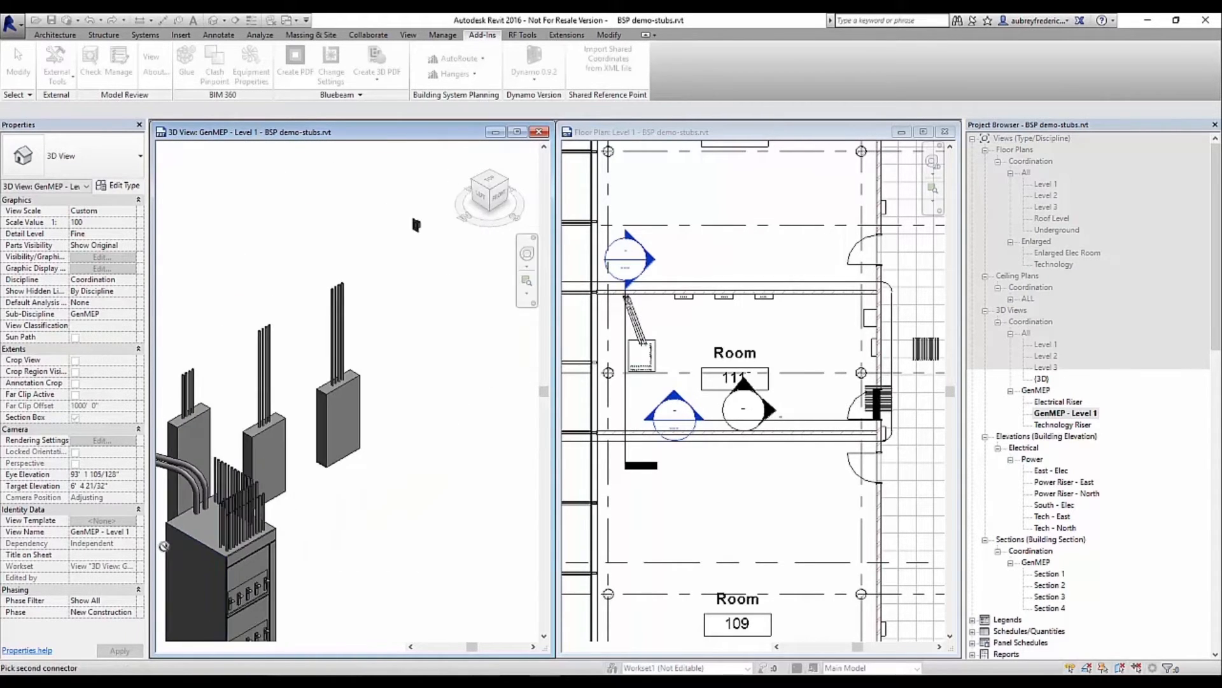
{"action": "left_click", "coordinate": [175, 542]}
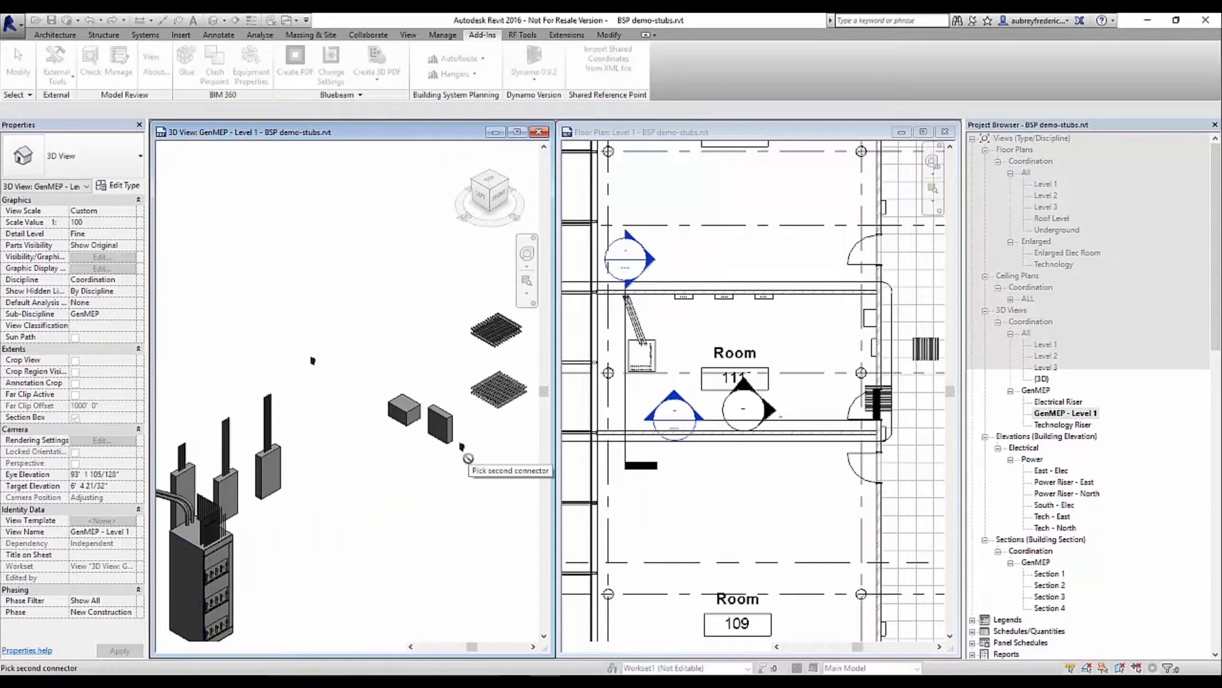
Step: Pick the nearest end stub of the lower conduit rack as the second connector and accept a direct route with only 90-degree elbows
{"action": "scroll", "coordinate": [501, 376], "scroll_direction": "up", "scroll_amount": 10}
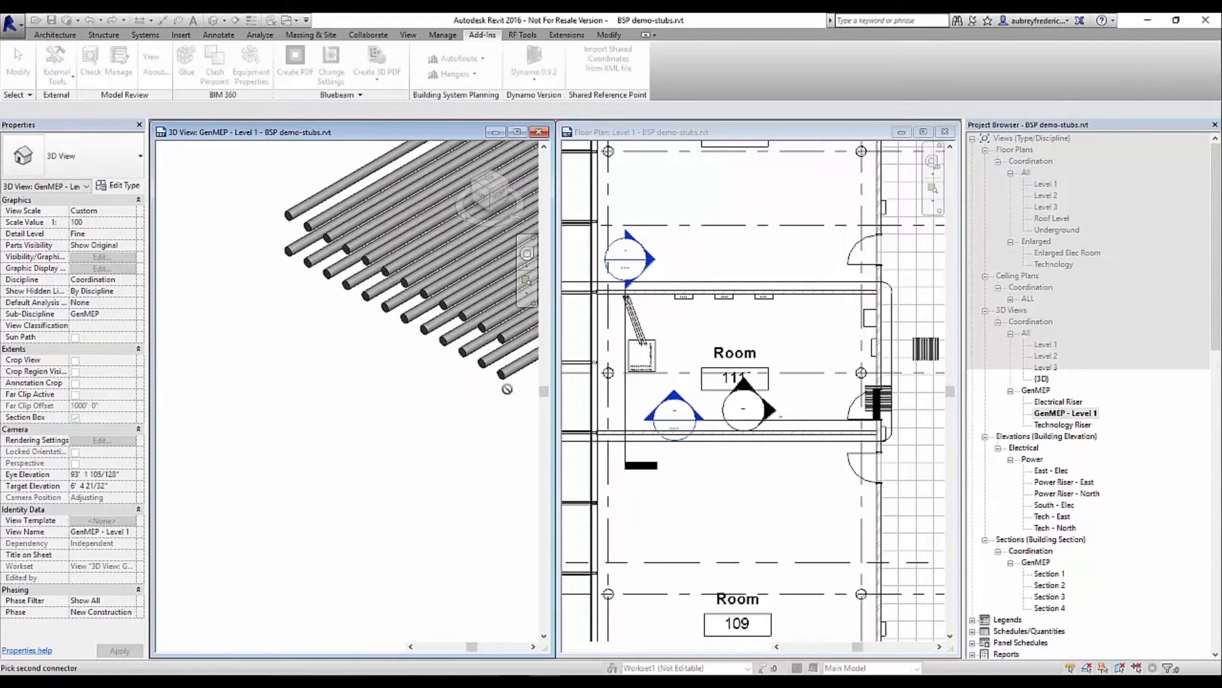
{"action": "left_click", "coordinate": [501, 371]}
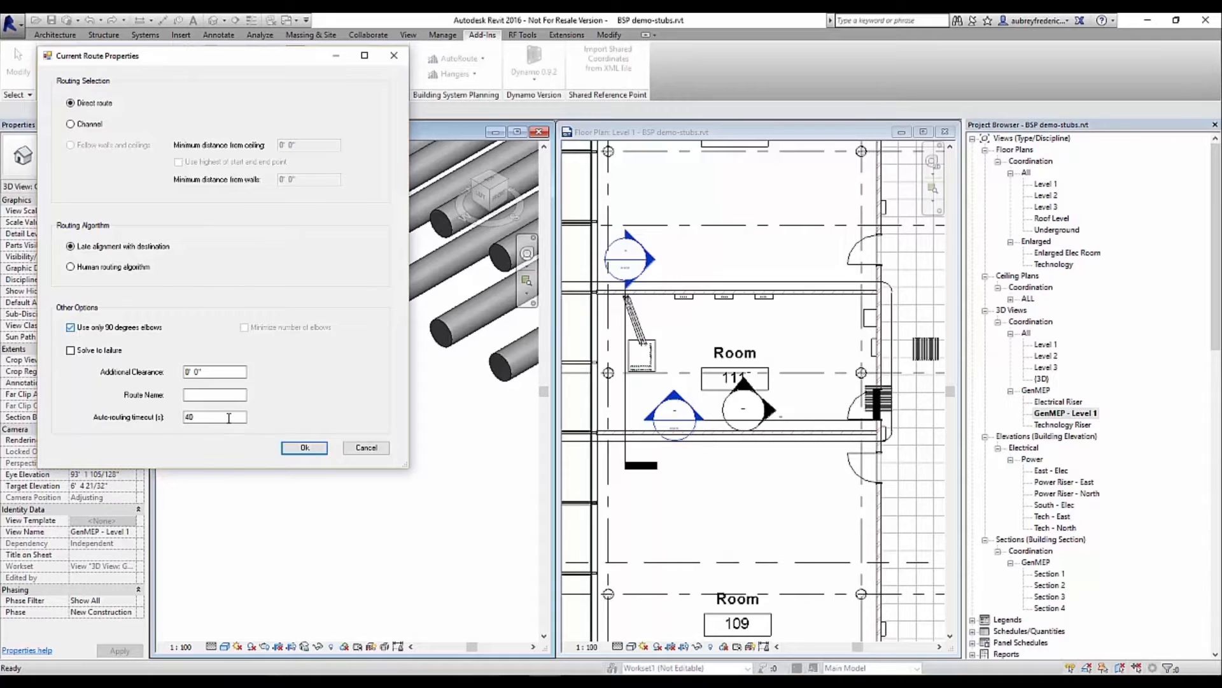
{"action": "left_click", "coordinate": [305, 449]}
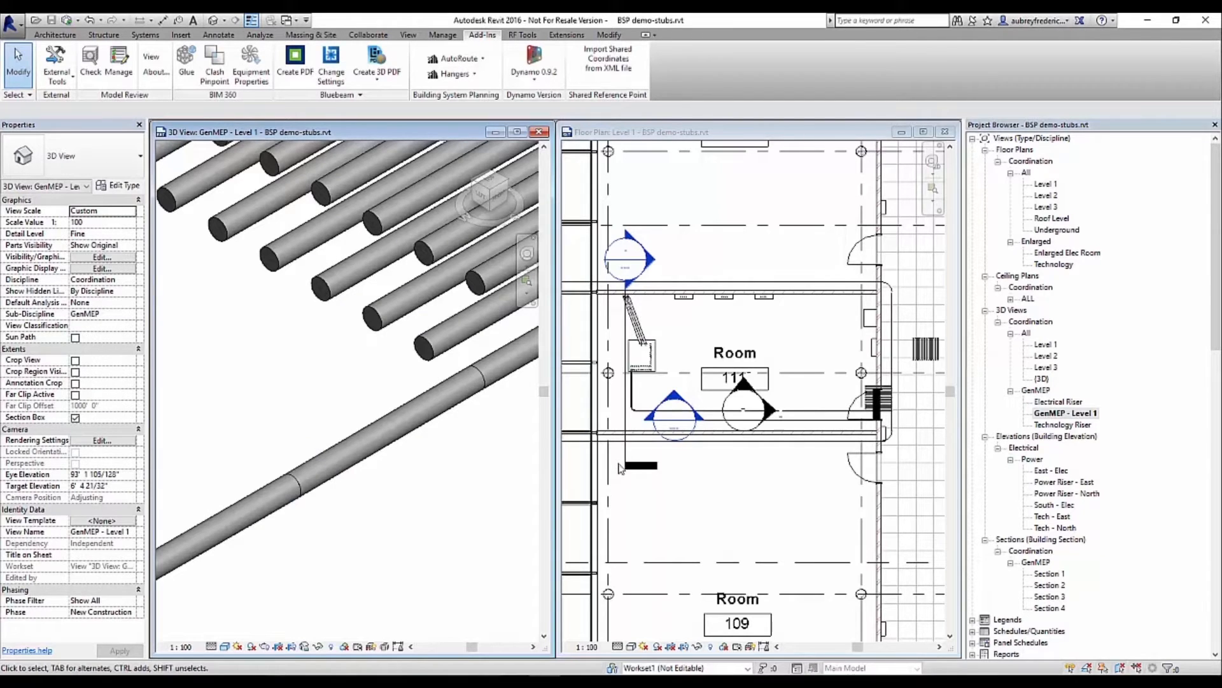
Step: Inspect the routed conduit in the Level 1 floor plan and along its run in the 3D view
{"action": "left_click", "coordinate": [722, 505]}
{"action": "scroll", "coordinate": [723, 505], "scroll_direction": "up", "scroll_amount": 3}
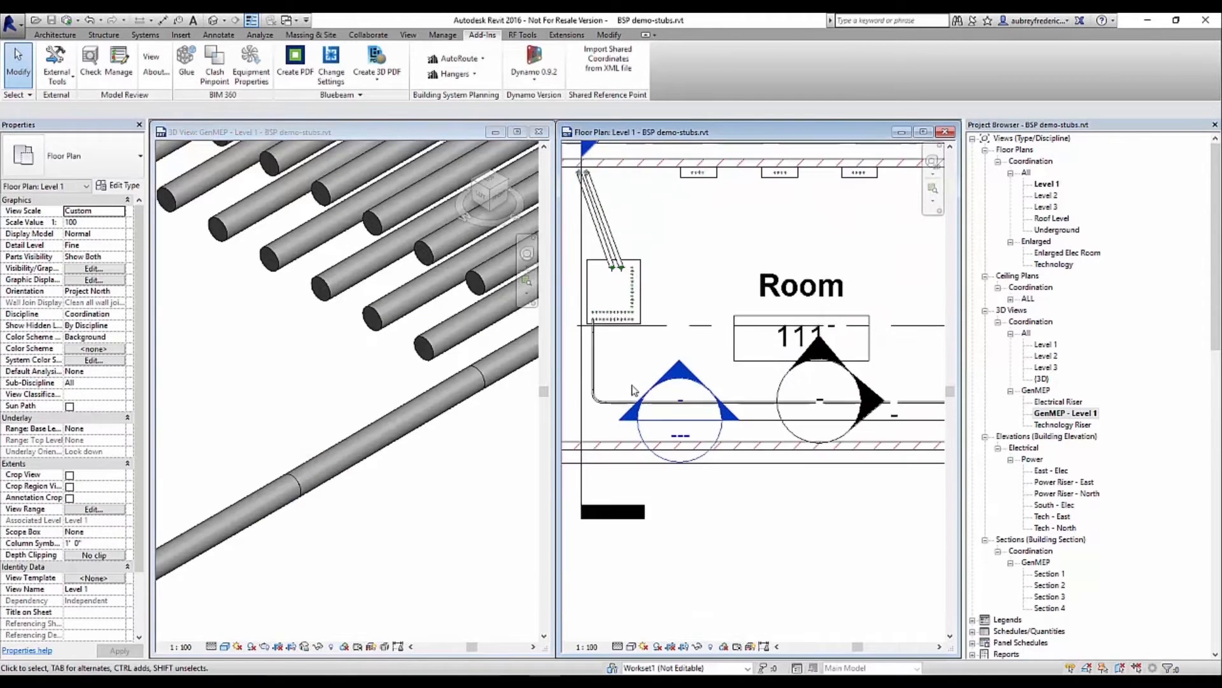
{"action": "middle_click_drag", "start_coordinate": [823, 437], "coordinate": [916, 456]}
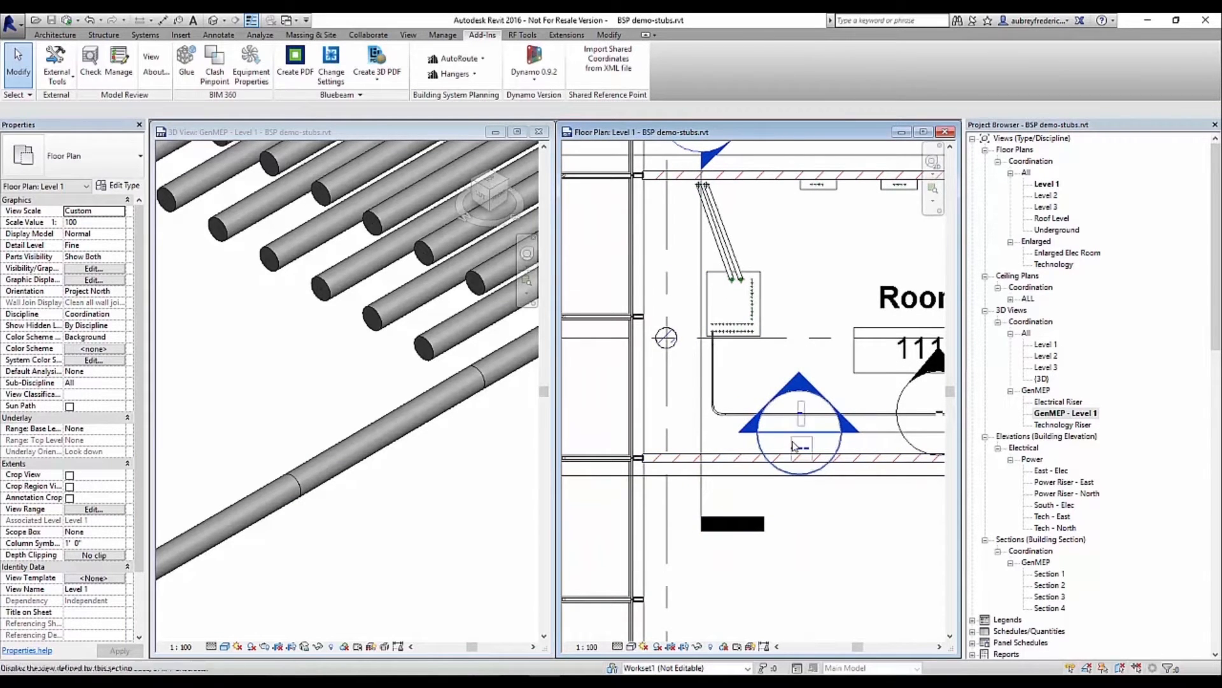
{"action": "left_click", "coordinate": [340, 553]}
{"action": "scroll", "coordinate": [317, 483], "scroll_direction": "down", "scroll_amount": 5}
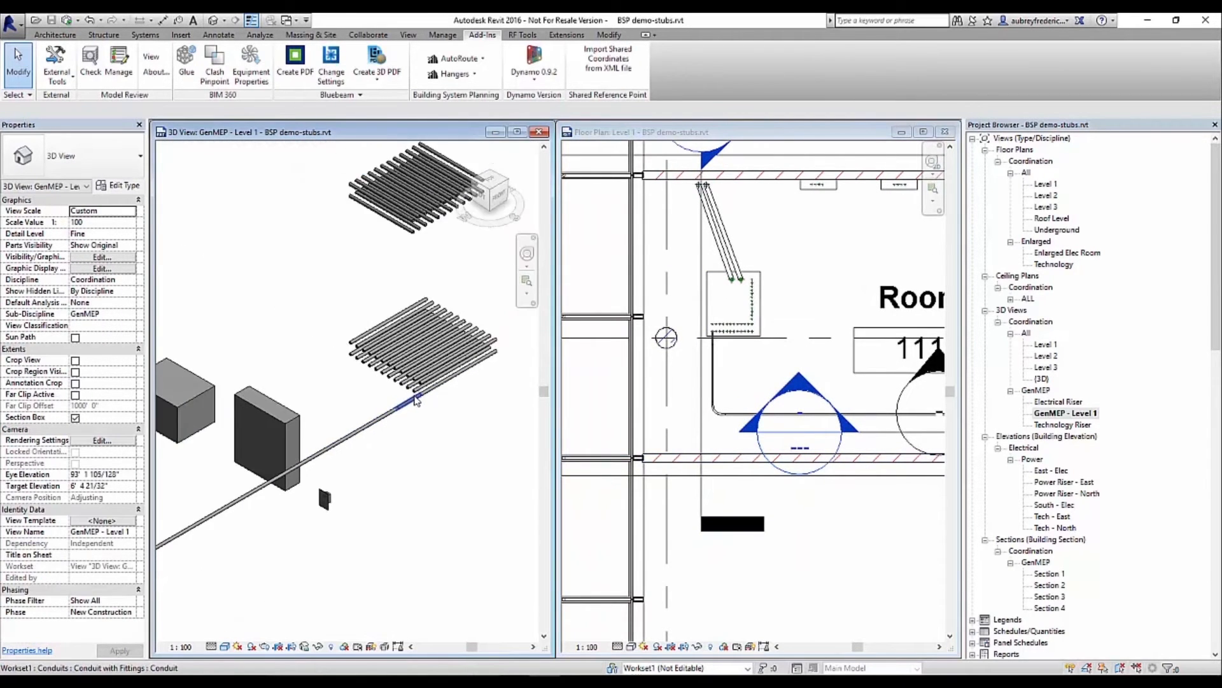
{"action": "scroll", "coordinate": [415, 400], "scroll_direction": "down", "scroll_amount": 5}
{"action": "scroll", "coordinate": [299, 495], "scroll_direction": "up", "scroll_amount": 3}
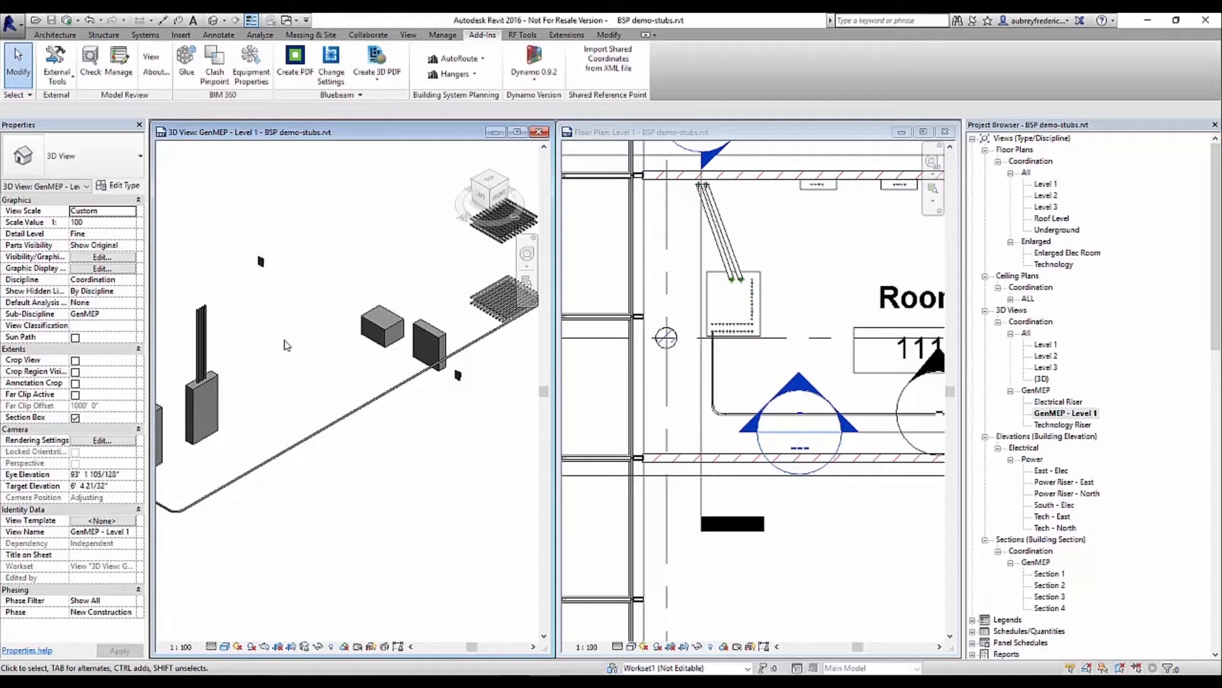
Step: Draw a 250 x 250 rectangular duct about 9'-11" long across the routed conduit in the 3D view
{"action": "left_click", "coordinate": [57, 35]}
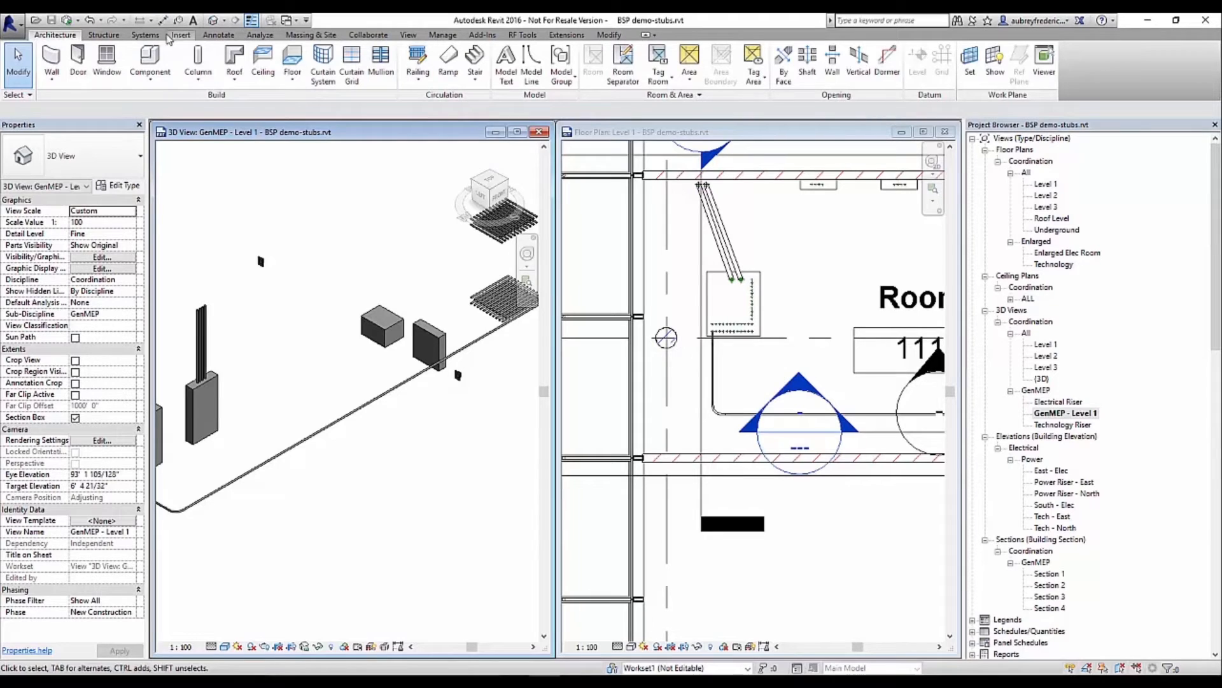
{"action": "left_click", "coordinate": [146, 35]}
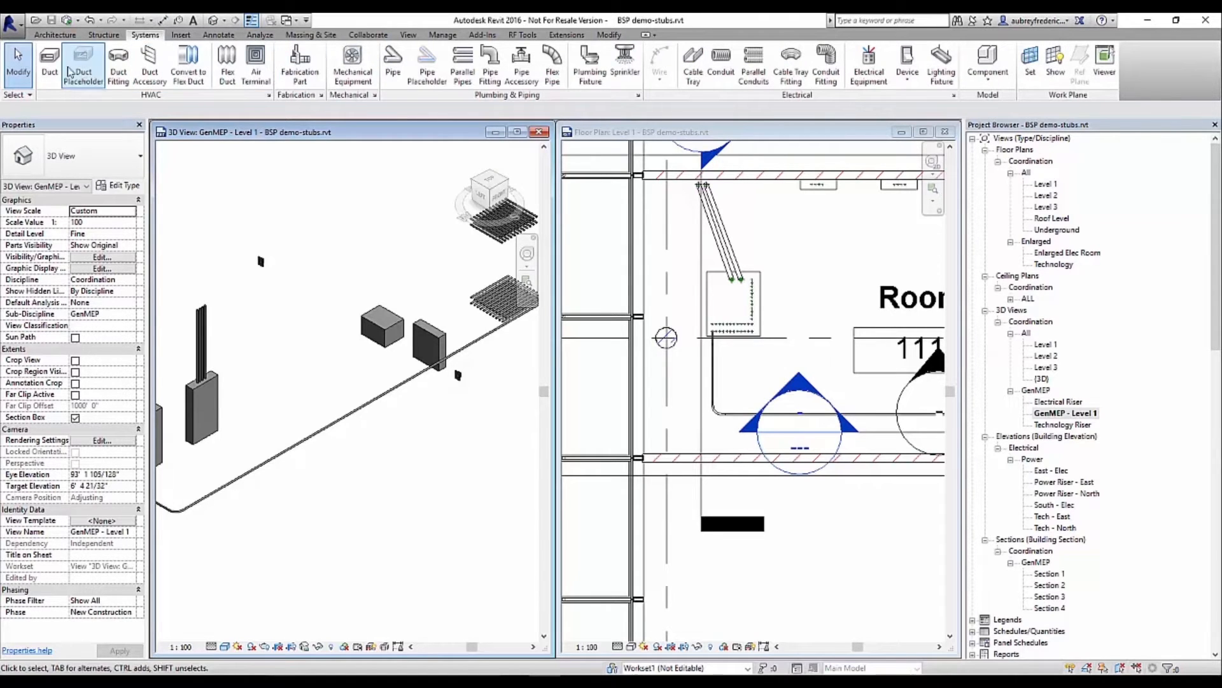
{"action": "left_click", "coordinate": [50, 63]}
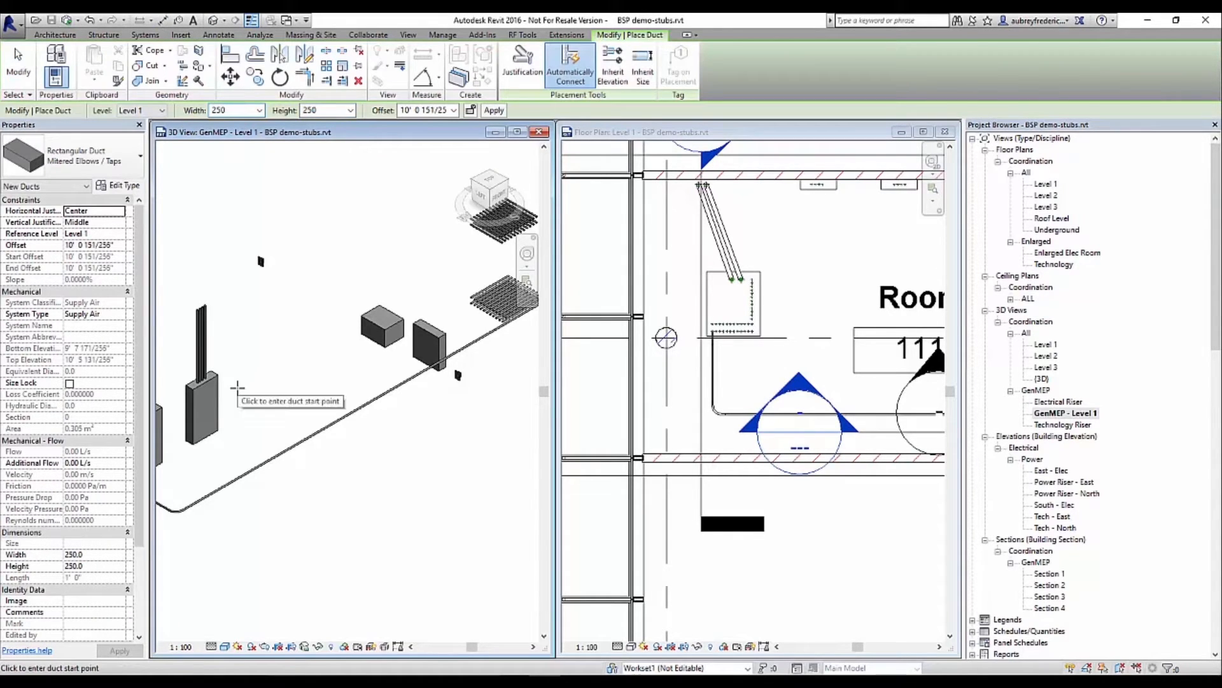
{"action": "left_click", "coordinate": [242, 369]}
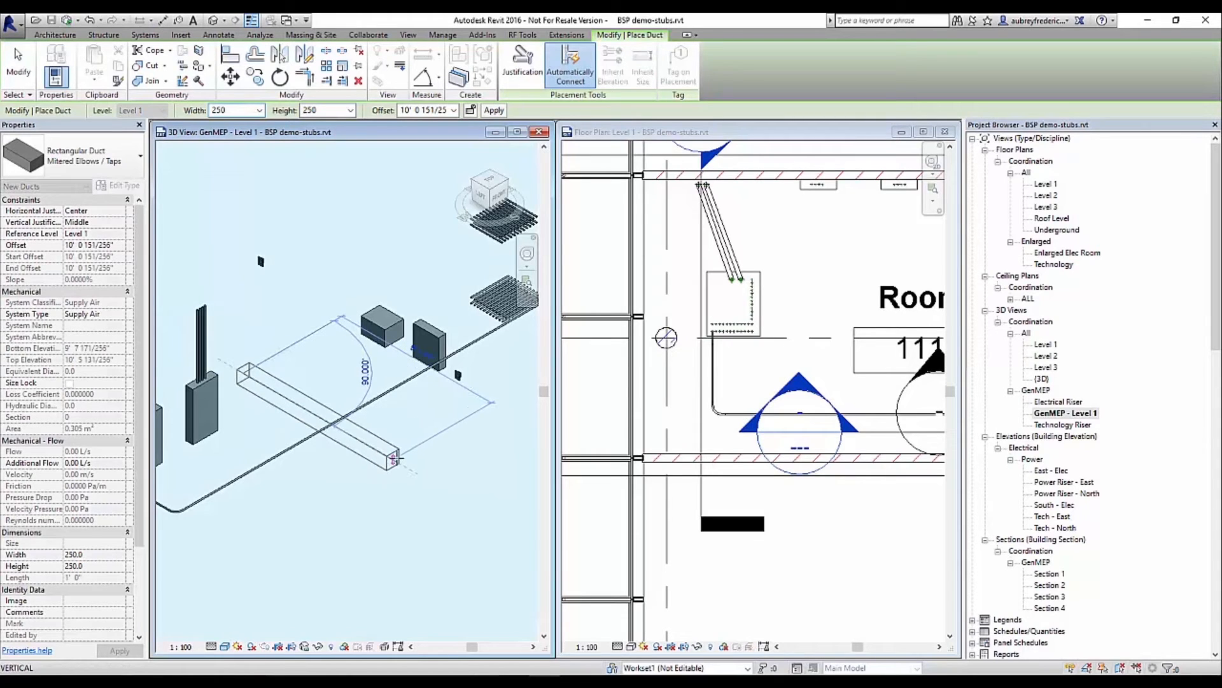
{"action": "left_click", "coordinate": [396, 458]}
{"action": "key", "text": "Escape"}
{"action": "key", "text": "Escape"}
Step: Set the new duct's offset to 8' 11 127/128" so it intersects the routed conduit
{"action": "left_click", "coordinate": [314, 432]}
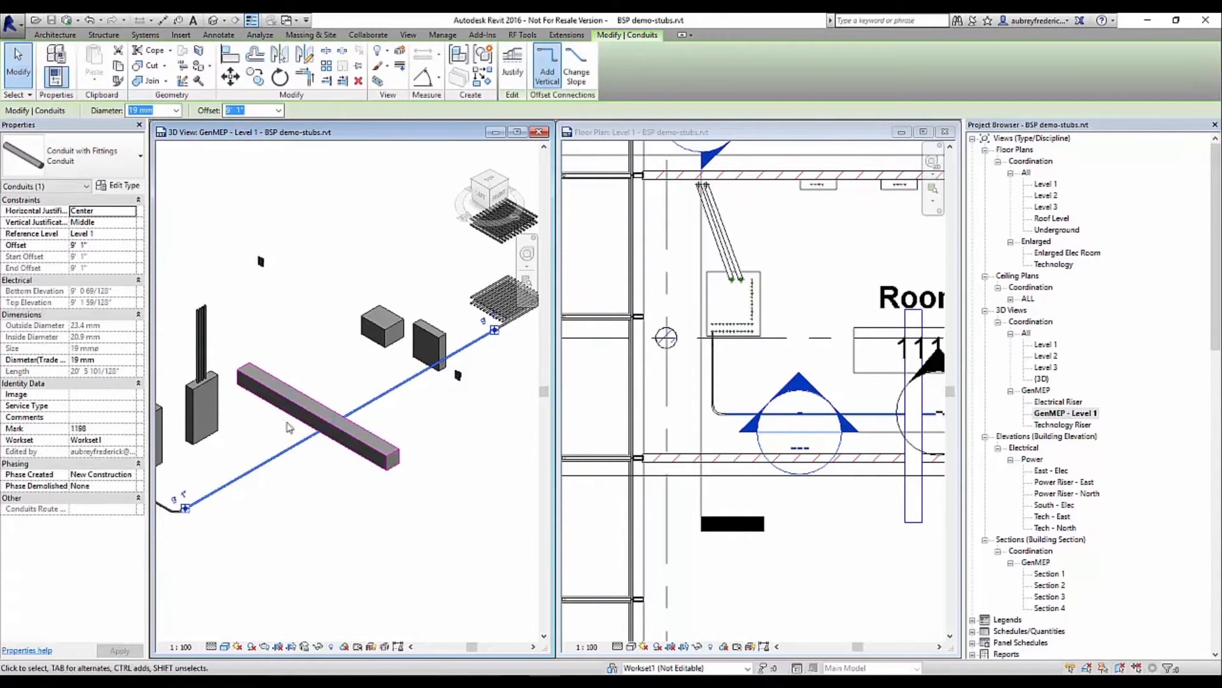
{"action": "key", "text": "Escape"}
{"action": "left_click", "coordinate": [292, 408]}
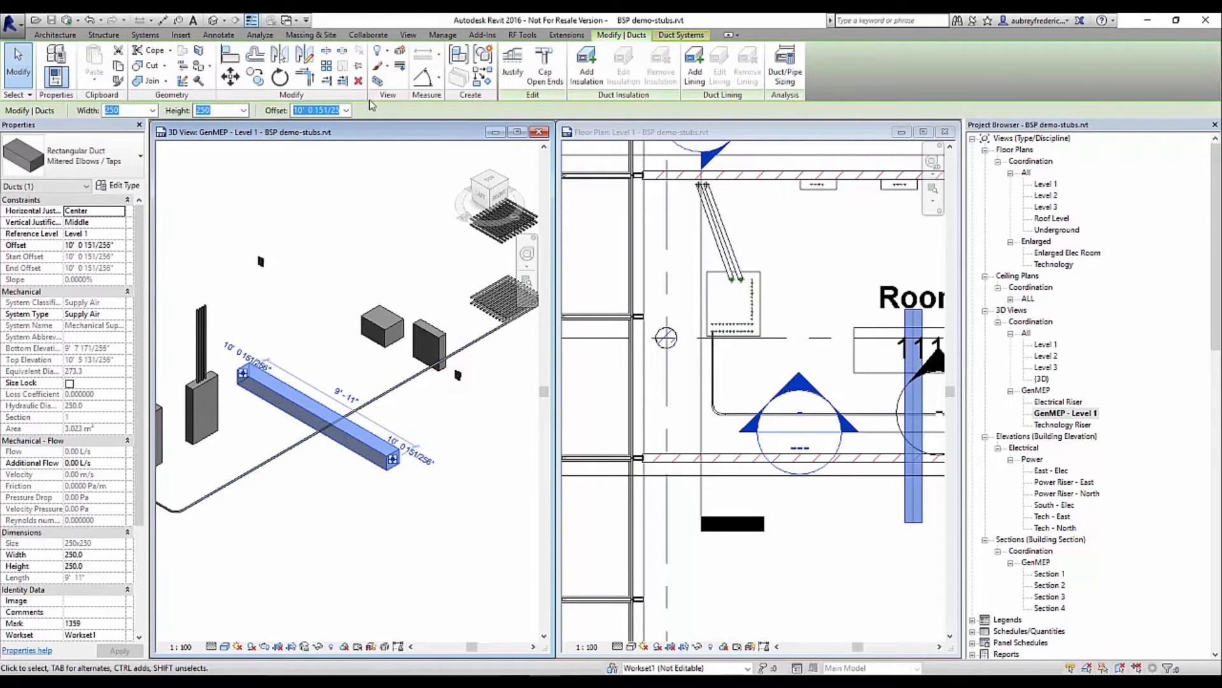
{"action": "left_click", "coordinate": [347, 111]}
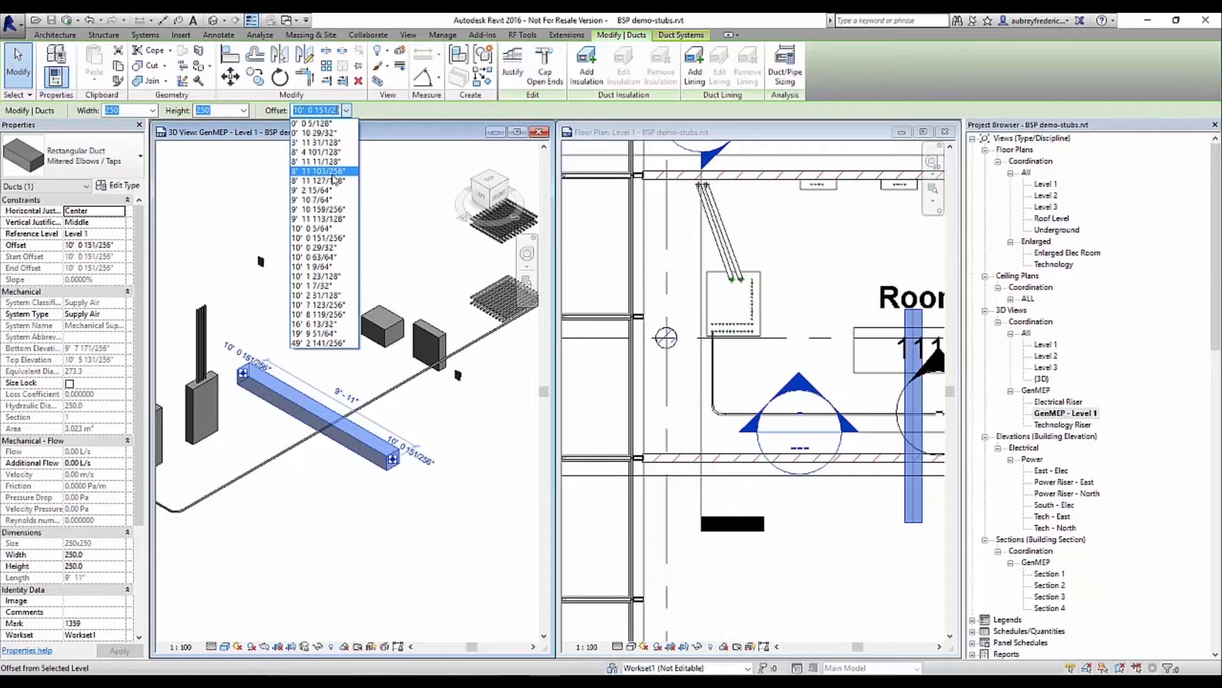
{"action": "left_click", "coordinate": [321, 181]}
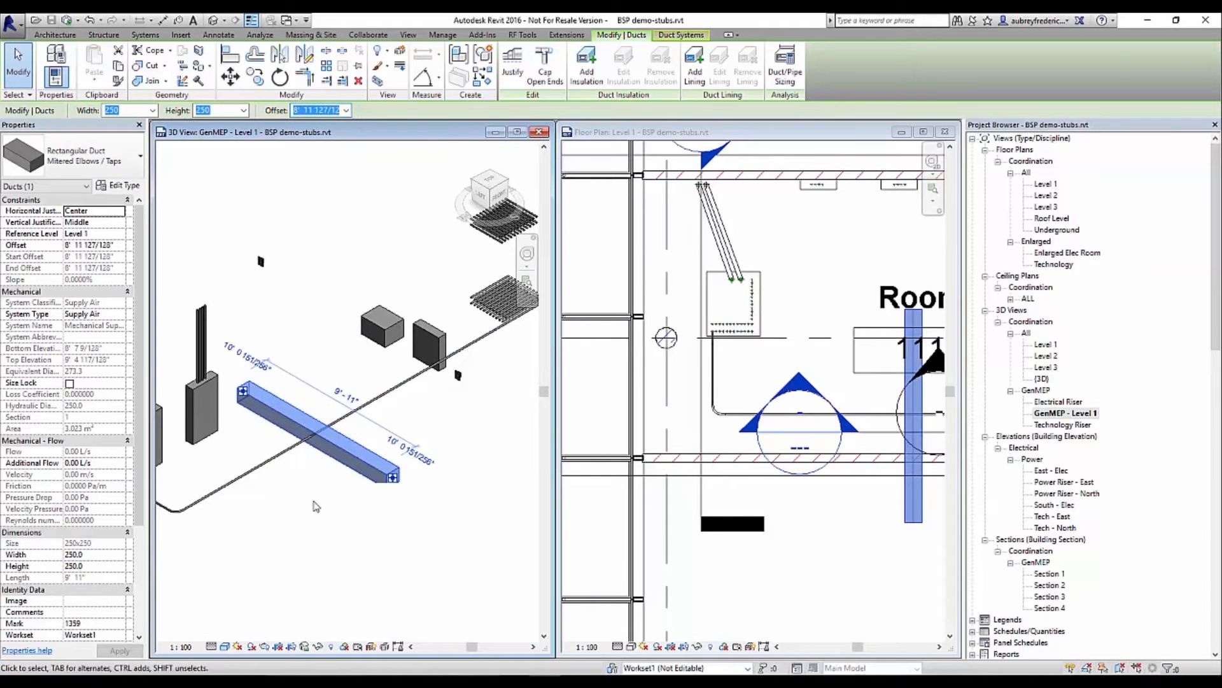
{"action": "left_click", "coordinate": [312, 499]}
Step: Examine the crossing between the duct and the routed conduit in the 3D view
{"action": "scroll", "coordinate": [309, 404], "scroll_direction": "up", "scroll_amount": 5}
{"action": "scroll", "coordinate": [309, 405], "scroll_direction": "up", "scroll_amount": 2}
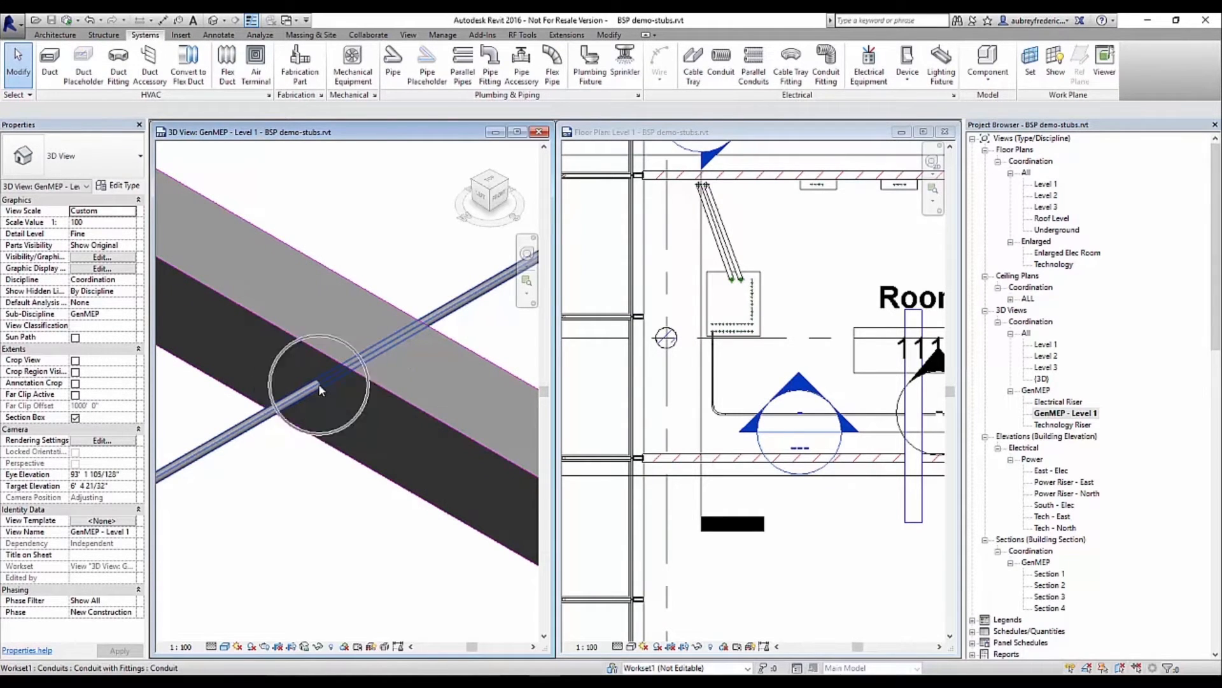
{"action": "scroll", "coordinate": [319, 386], "scroll_direction": "down", "scroll_amount": 3}
{"action": "scroll", "coordinate": [320, 383], "scroll_direction": "down", "scroll_amount": 4}
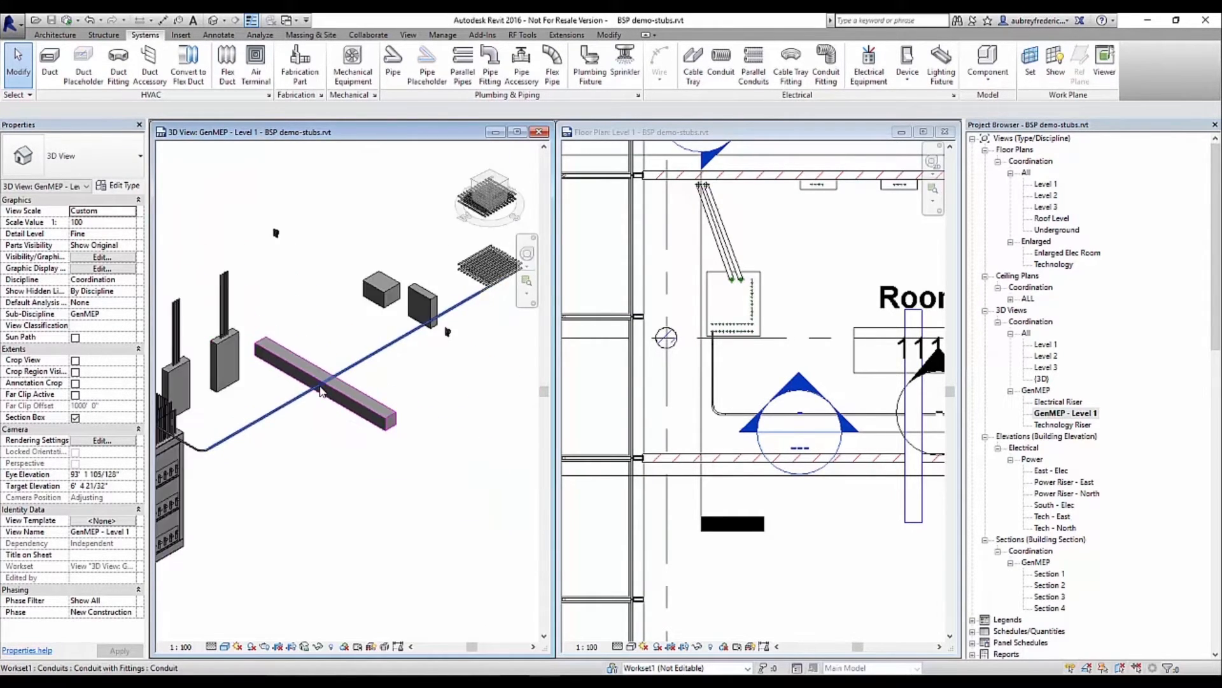
{"action": "scroll", "coordinate": [284, 412], "scroll_direction": "up", "scroll_amount": 2}
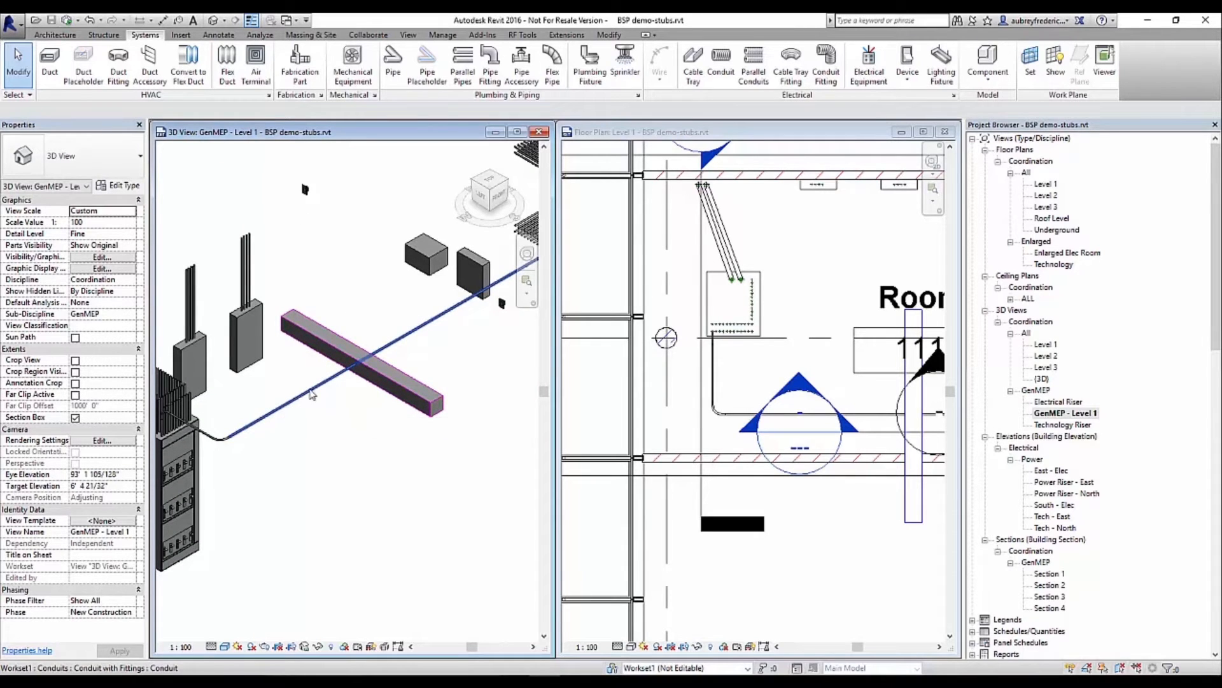
{"action": "middle_click_drag", "start_coordinate": [311, 386], "coordinate": [335, 400]}
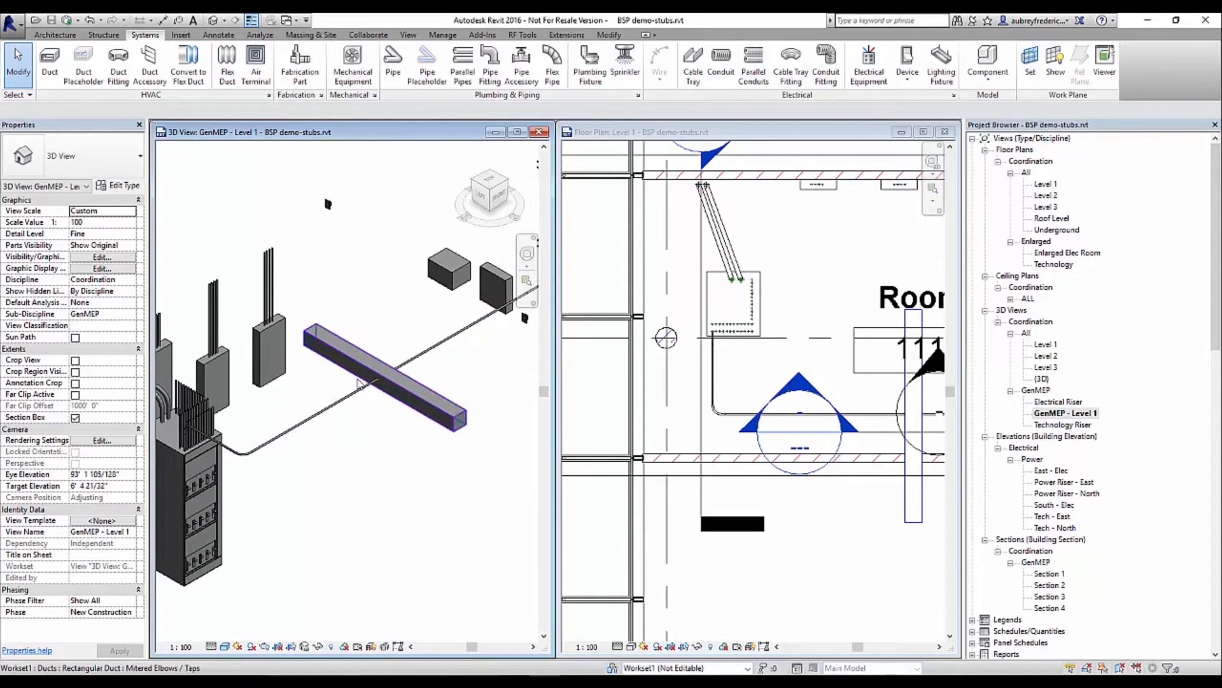
Step: Open the Section 1 view from its section marker in the Level 1 floor plan and frame the duct crossing
{"action": "left_click", "coordinate": [872, 546]}
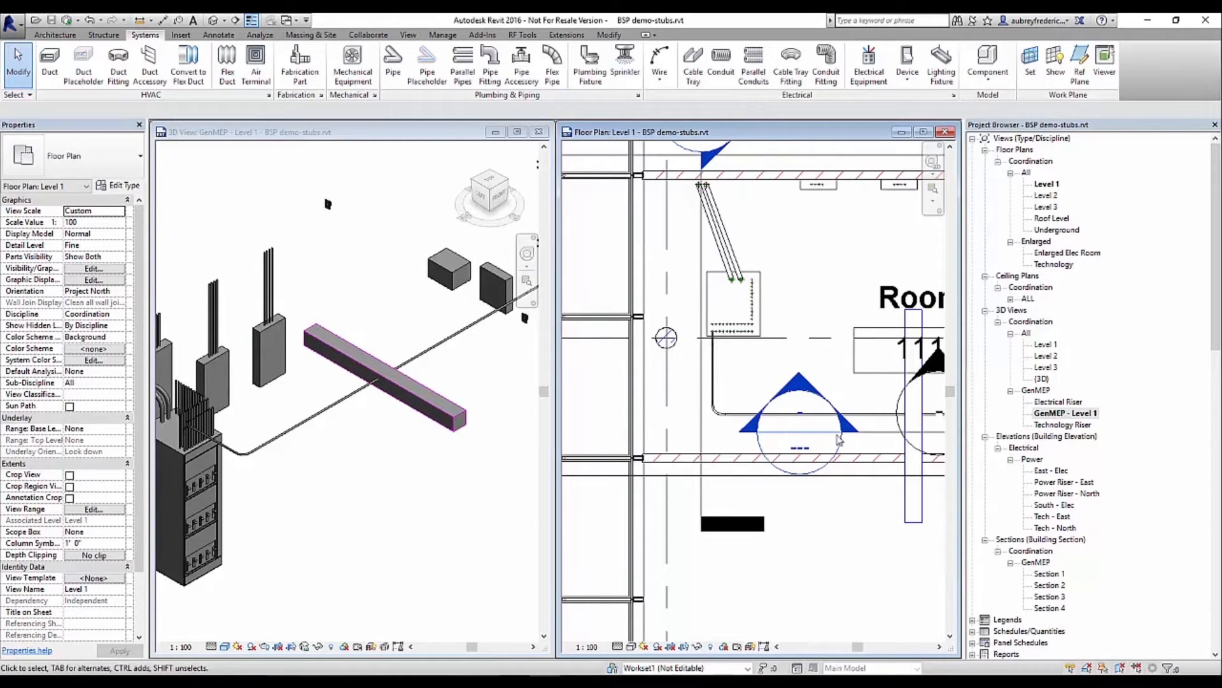
{"action": "right_click", "coordinate": [872, 433]}
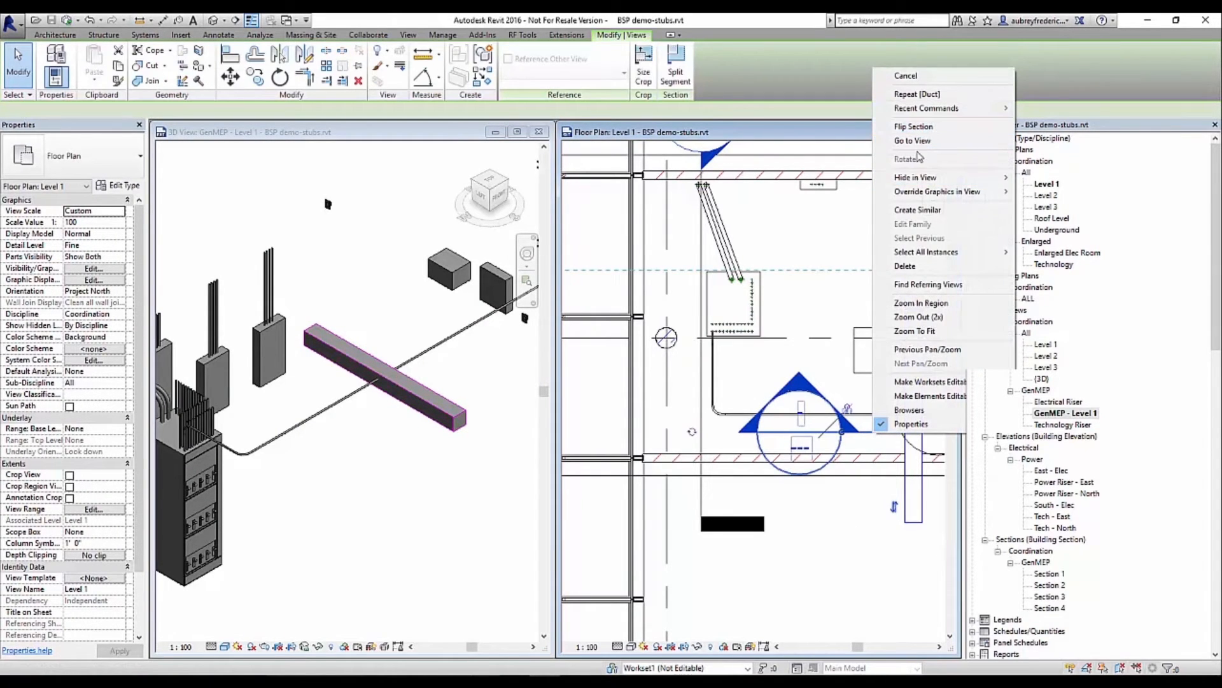
{"action": "left_click", "coordinate": [919, 146]}
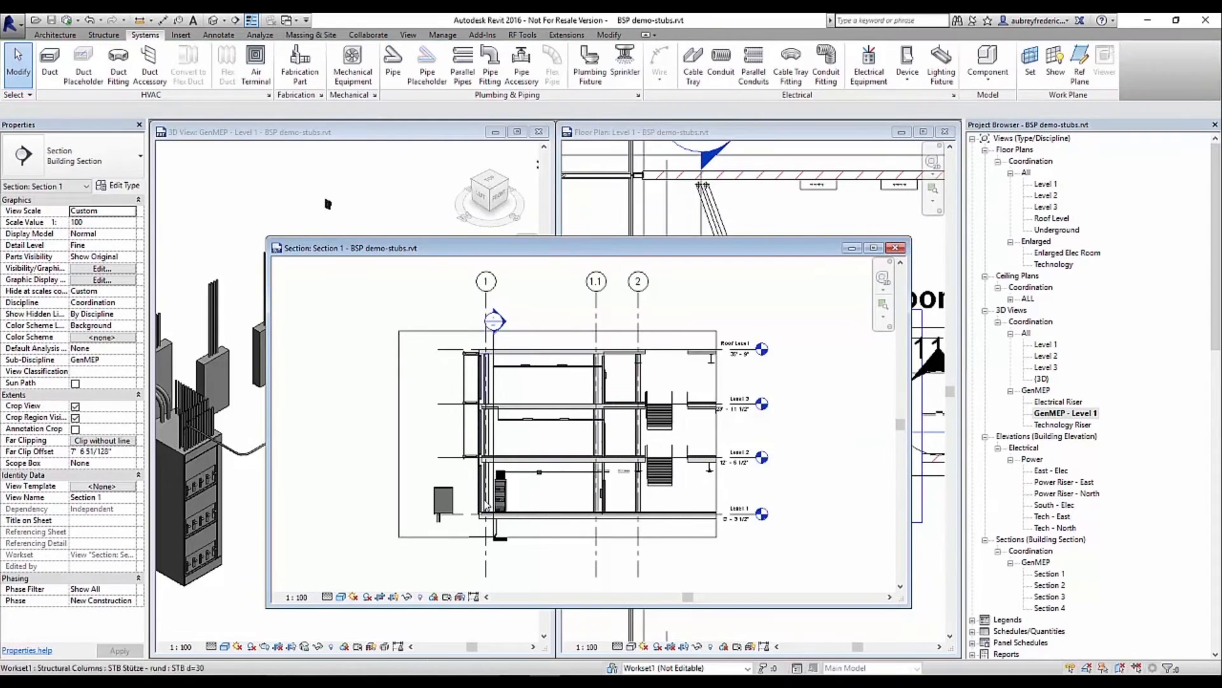
{"action": "scroll", "coordinate": [535, 507], "scroll_direction": "up", "scroll_amount": 5}
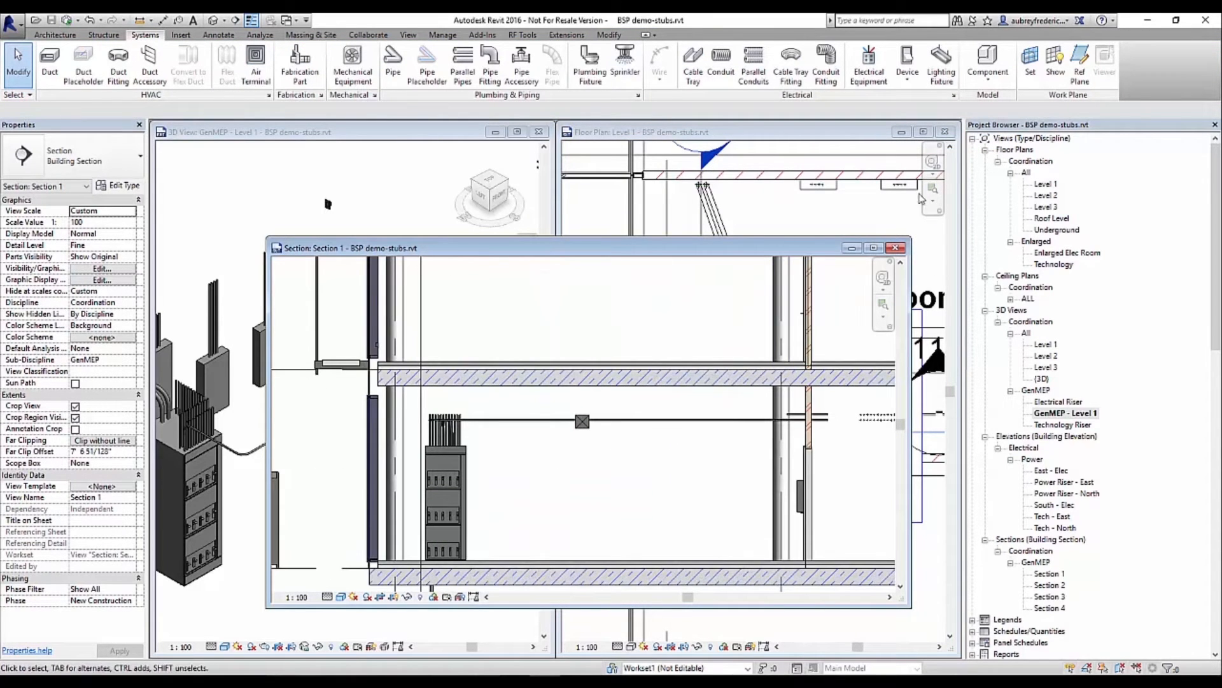
Step: Close the floor plan view and tile Section 1 beside the 3D view, framed on the duct crossing
{"action": "left_click", "coordinate": [944, 132]}
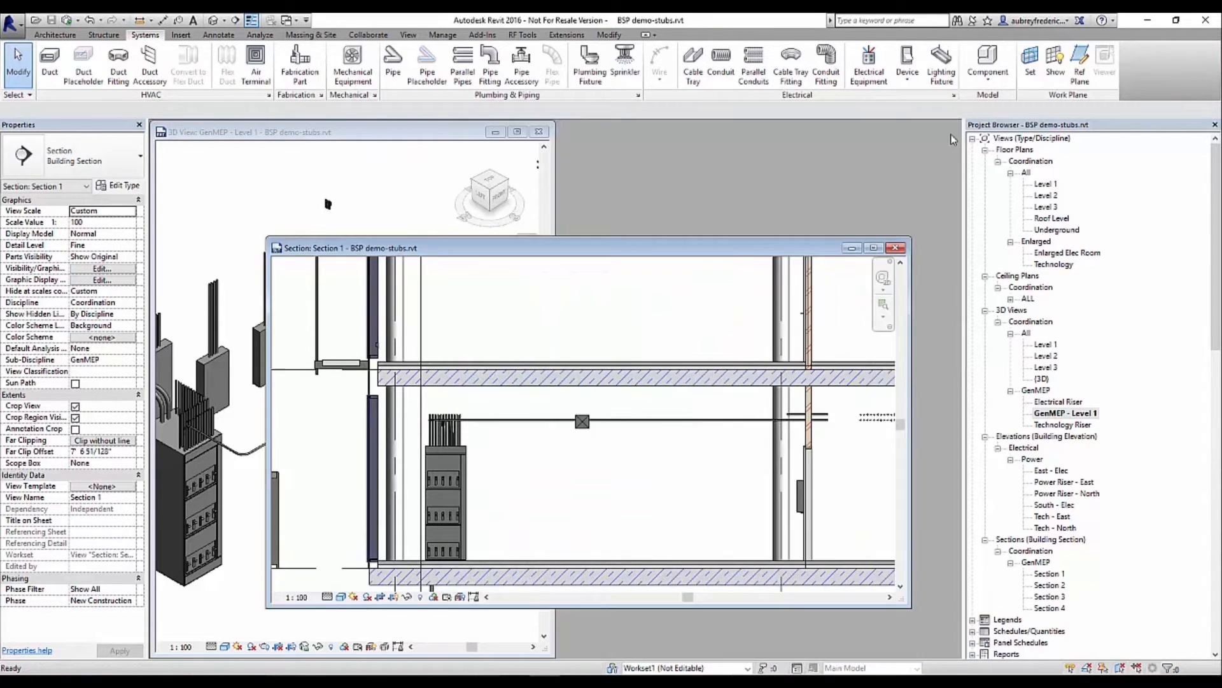
{"action": "key", "text": "w"}
{"action": "key", "text": "t"}
{"action": "middle_click_drag", "start_coordinate": [440, 388], "coordinate": [314, 425]}
{"action": "scroll", "coordinate": [344, 402], "scroll_direction": "up", "scroll_amount": 1}
{"action": "scroll", "coordinate": [343, 403], "scroll_direction": "up", "scroll_amount": 3}
{"action": "middle_click_drag", "start_coordinate": [324, 339], "coordinate": [311, 428]}
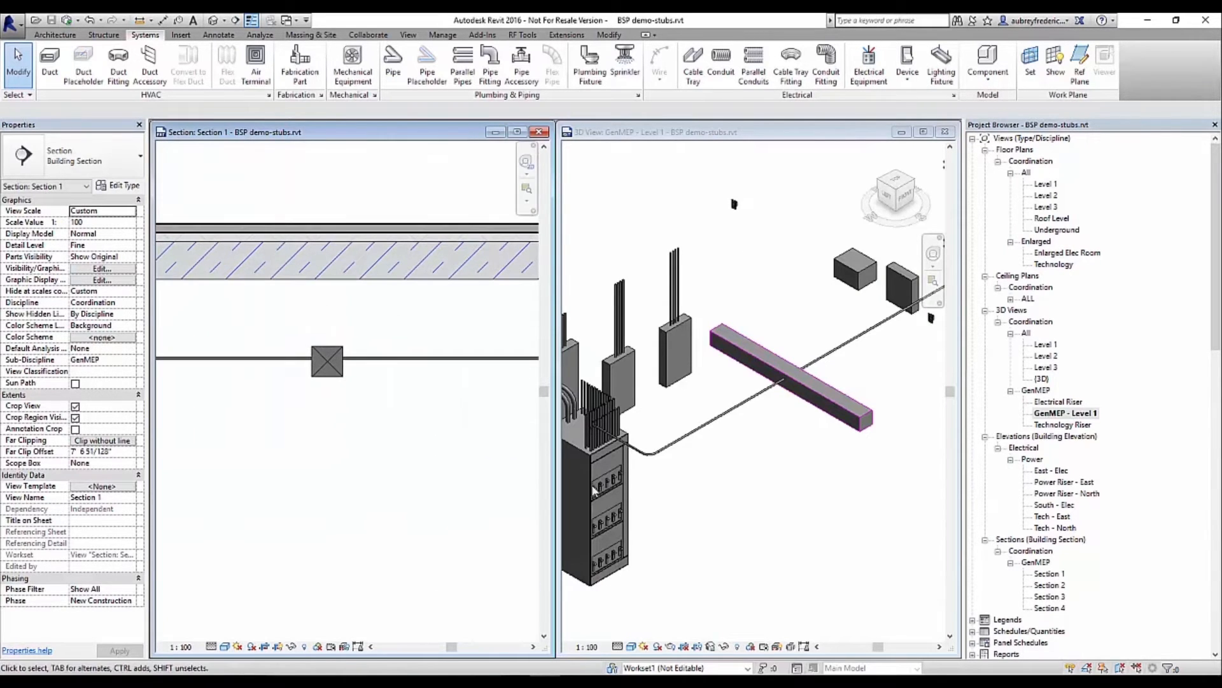
Step: Highlight the duct in the 3D view to locate it in Section 1
{"action": "left_click", "coordinate": [757, 442]}
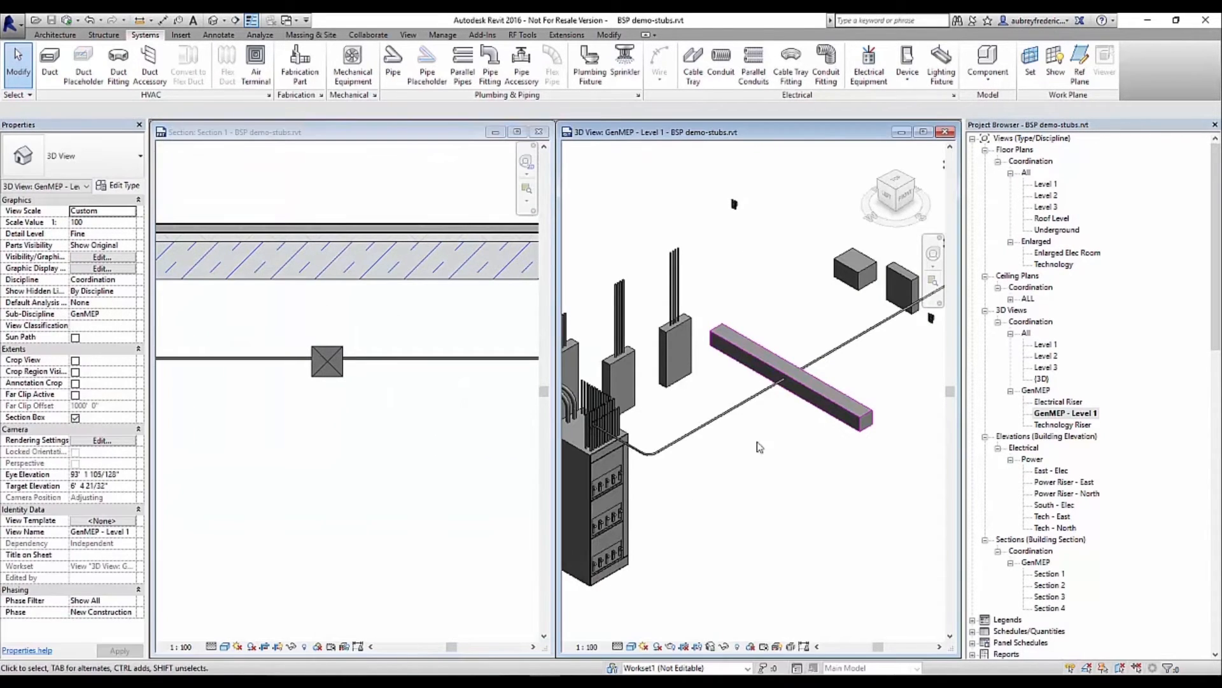
{"action": "left_click", "coordinate": [842, 406]}
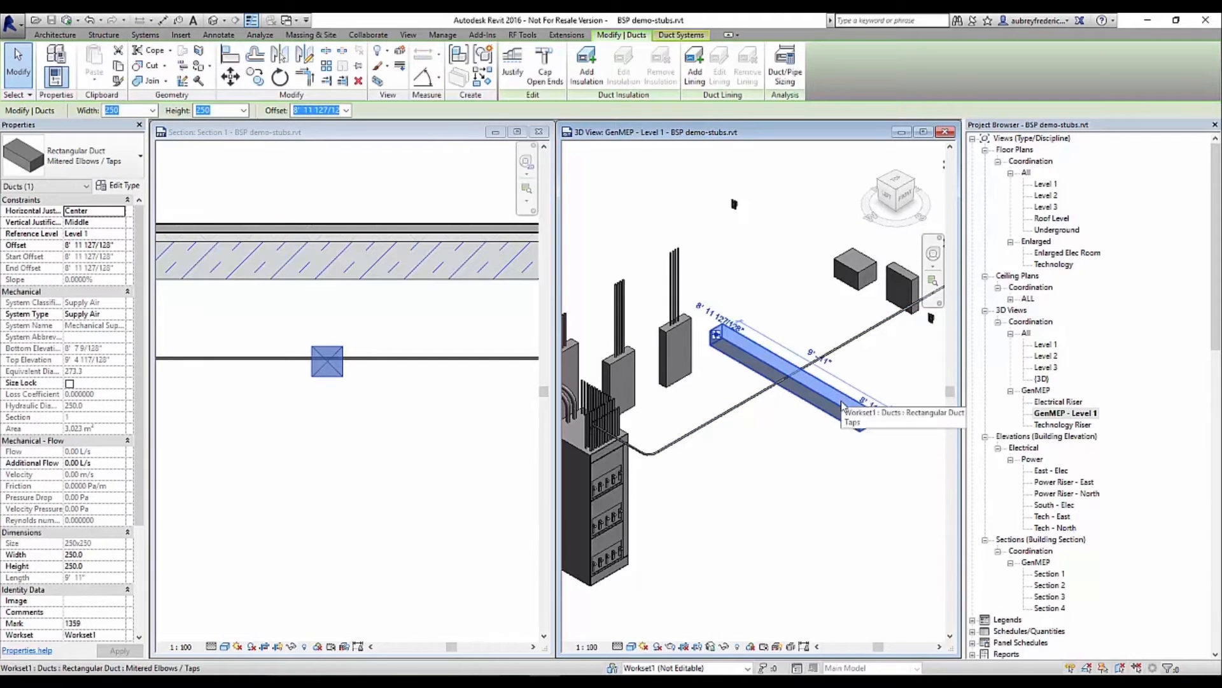
{"action": "left_click", "coordinate": [747, 476]}
Step: AutoRoute a second direct-route conduit from a switchboard stub to the Level 1 stub rack, with the 90-degree-elbows-only restriction disabled
{"action": "middle_click_drag", "start_coordinate": [634, 445], "coordinate": [687, 462]}
{"action": "scroll", "coordinate": [686, 463], "scroll_direction": "up", "scroll_amount": 2}
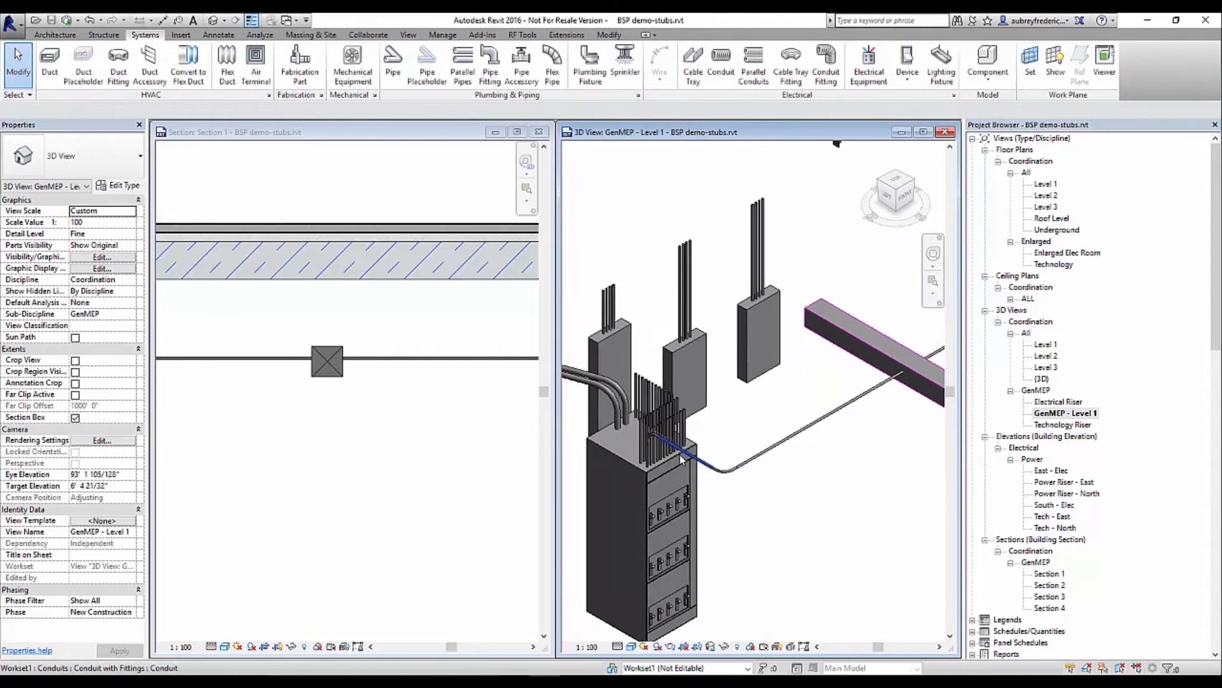
{"action": "scroll", "coordinate": [681, 460], "scroll_direction": "up", "scroll_amount": 3}
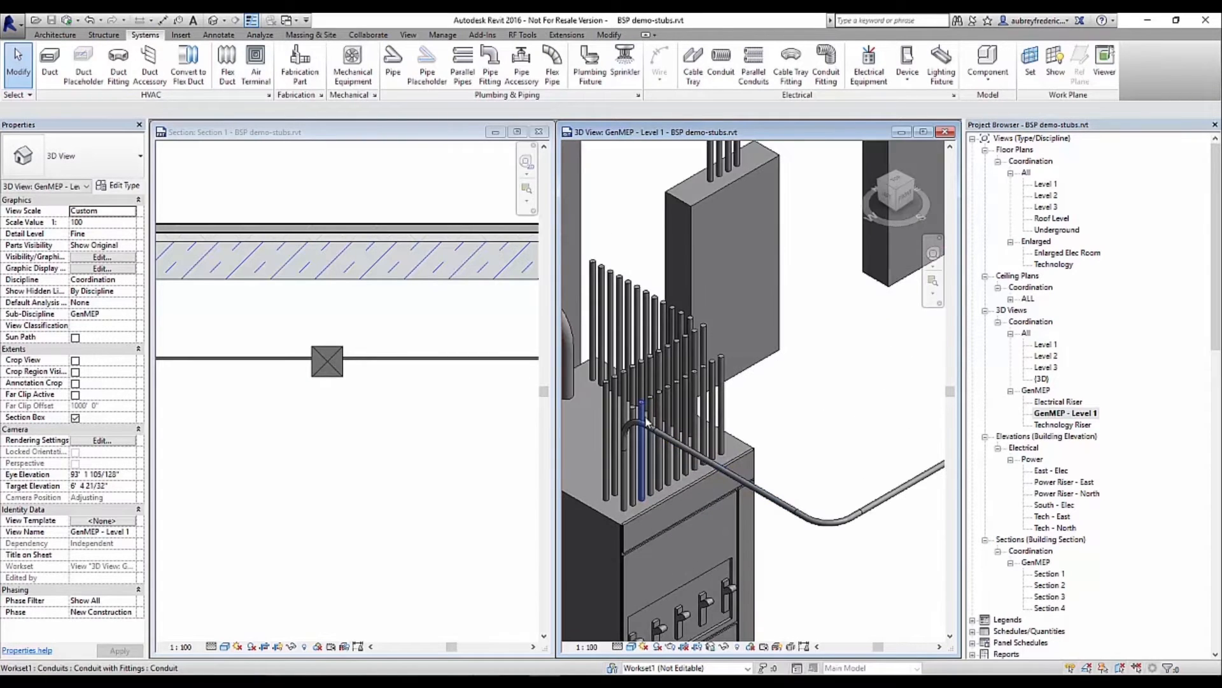
{"action": "key", "text": "g"}
{"action": "key", "text": "u"}
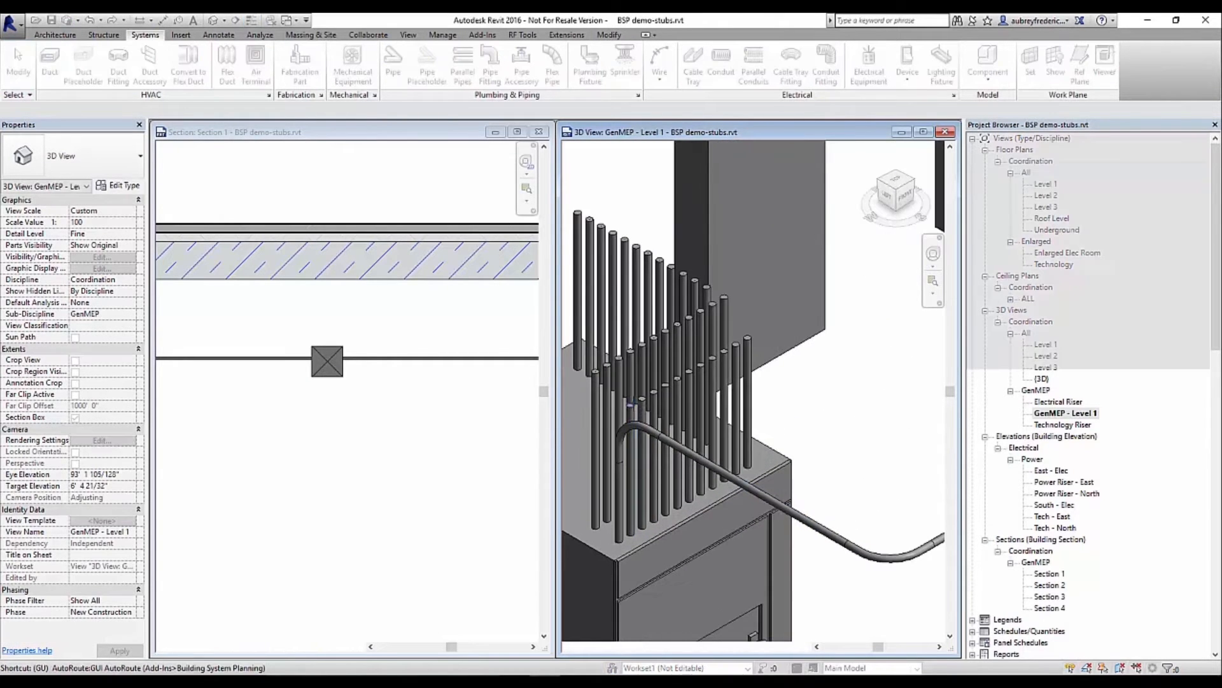
{"action": "scroll", "coordinate": [630, 405], "scroll_direction": "down", "scroll_amount": 5}
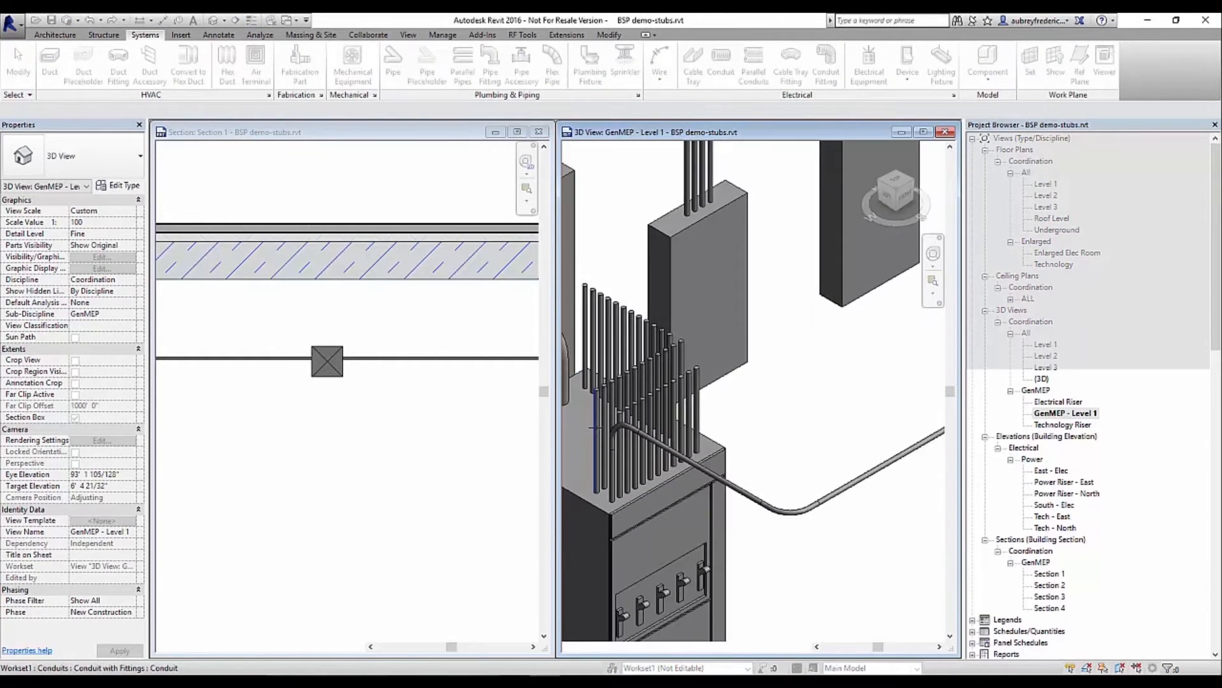
{"action": "scroll", "coordinate": [855, 348], "scroll_direction": "up", "scroll_amount": 5}
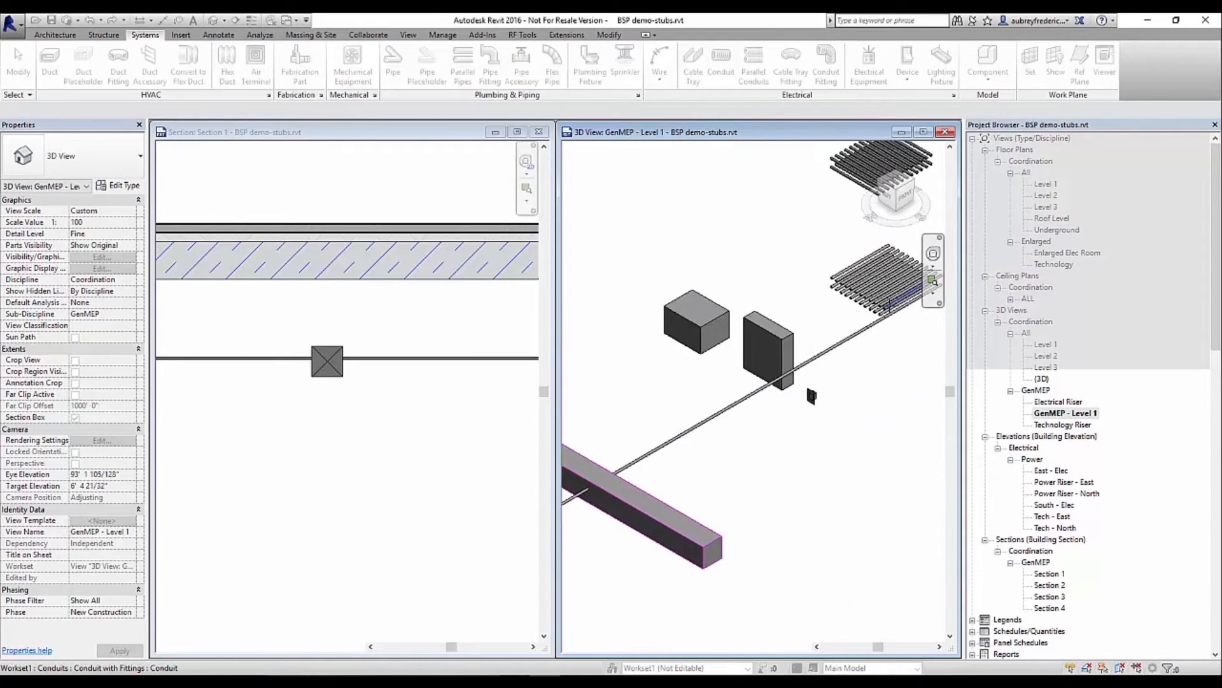
{"action": "left_click", "coordinate": [872, 322]}
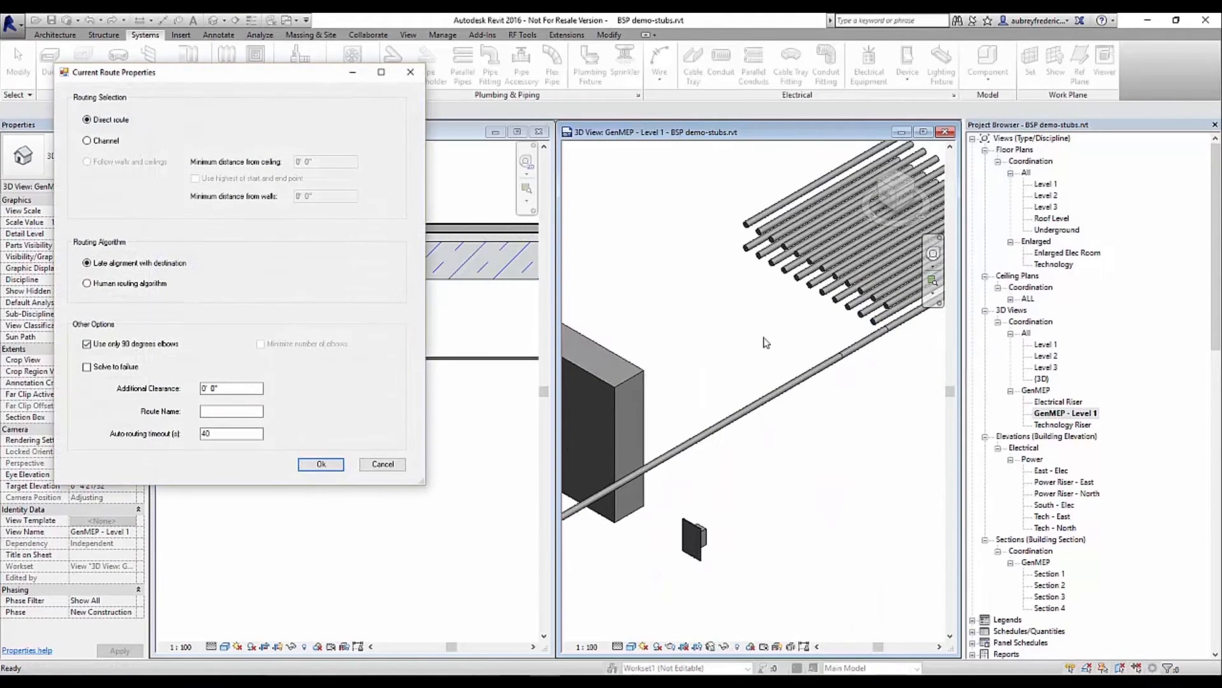
{"action": "left_click", "coordinate": [87, 345]}
{"action": "left_click", "coordinate": [321, 464]}
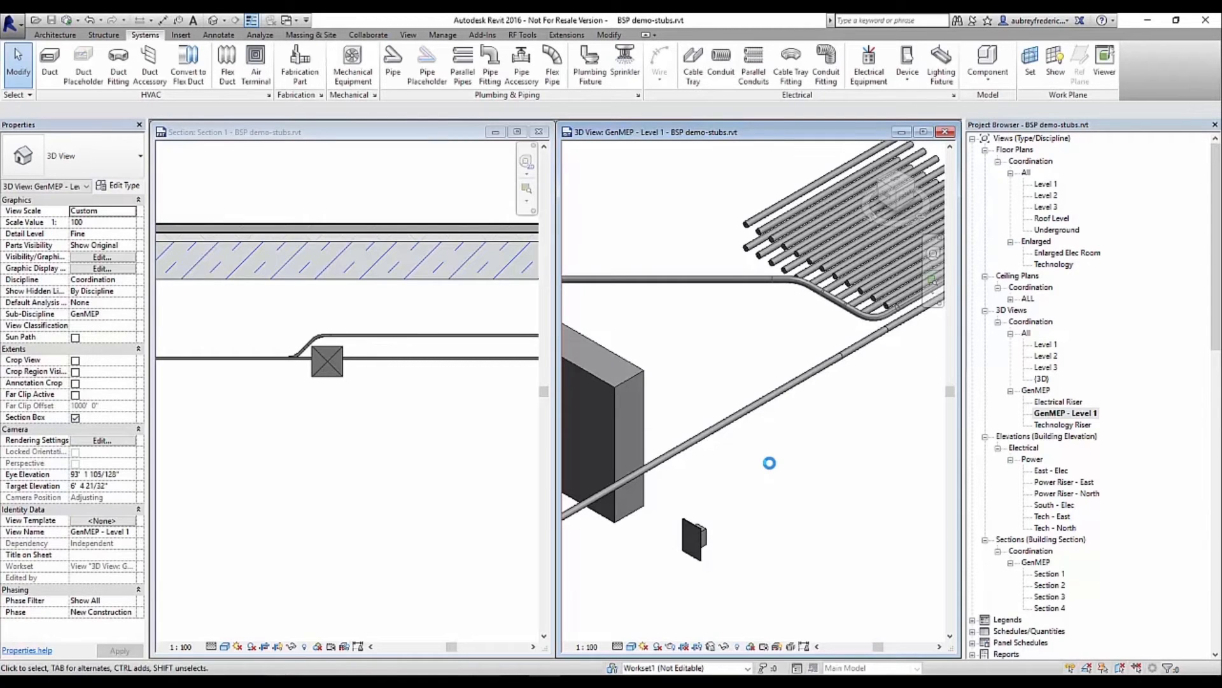
Step: Examine how the new conduit route passes the duct in the 3D view and in Section 1
{"action": "scroll", "coordinate": [770, 464], "scroll_direction": "down", "scroll_amount": 6}
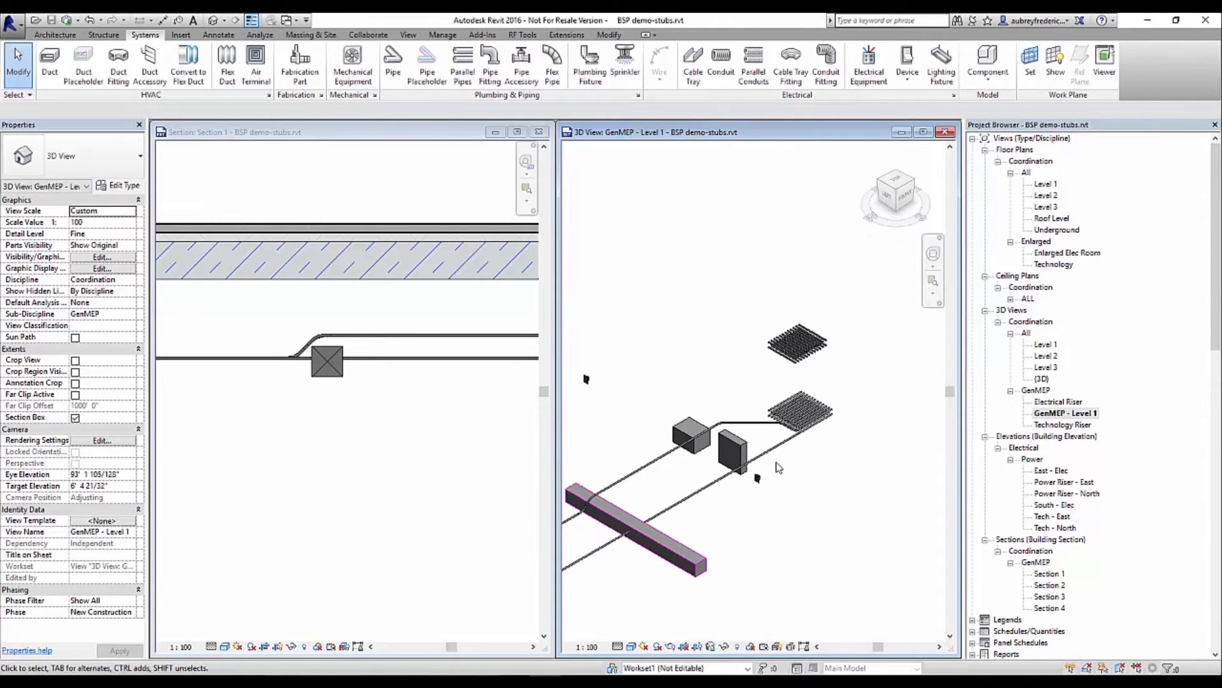
{"action": "scroll", "coordinate": [621, 524], "scroll_direction": "up", "scroll_amount": 3}
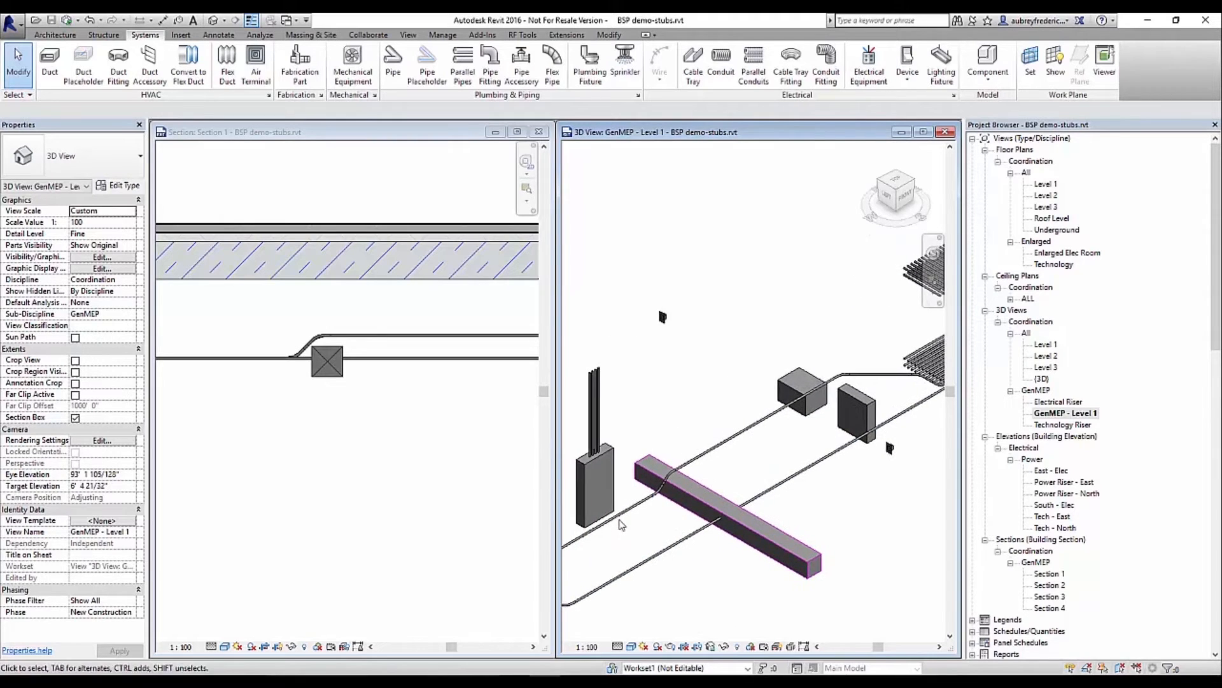
{"action": "middle_click_drag", "start_coordinate": [620, 521], "coordinate": [649, 524], "text": "shift"}
{"action": "middle_click_drag", "start_coordinate": [850, 482], "coordinate": [692, 510]}
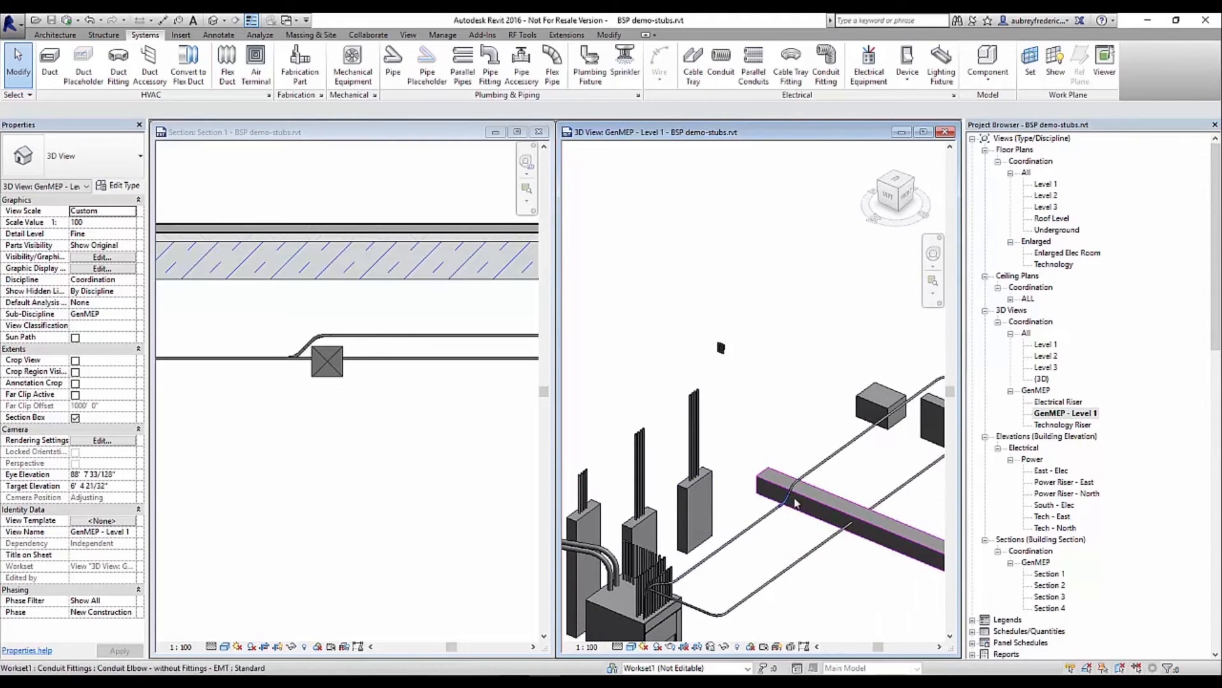
{"action": "left_click", "coordinate": [795, 503]}
{"action": "left_click", "coordinate": [332, 352]}
{"action": "scroll", "coordinate": [332, 351], "scroll_direction": "up", "scroll_amount": 2}
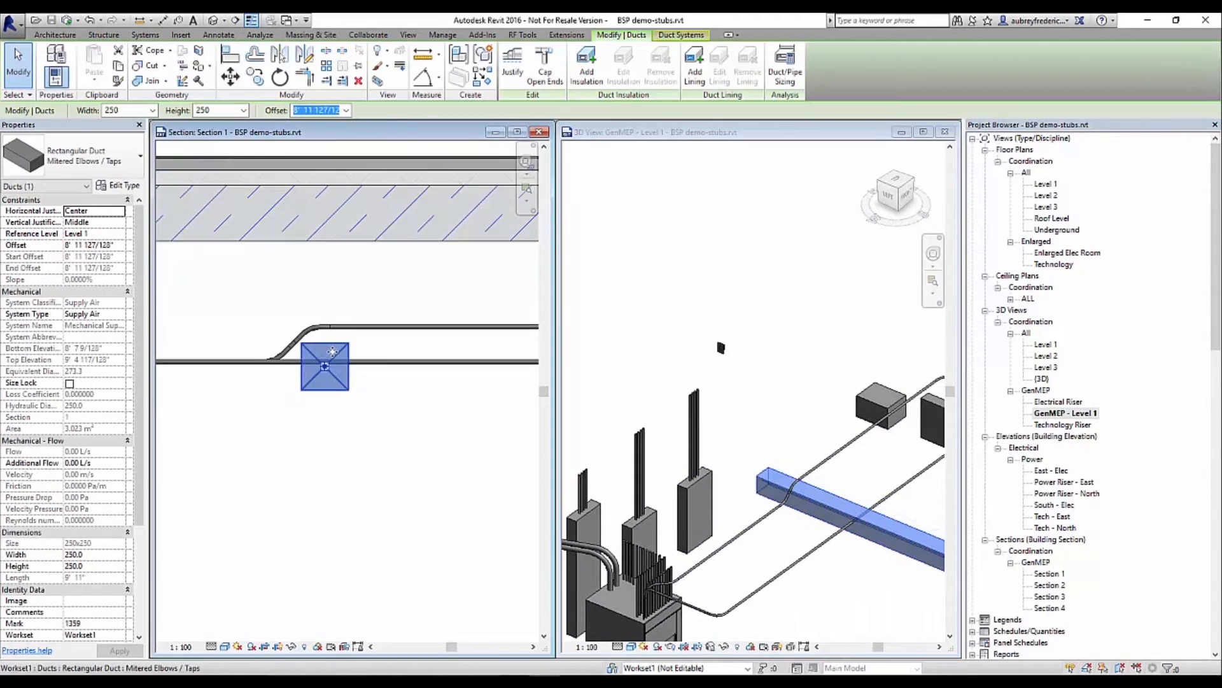
{"action": "scroll", "coordinate": [331, 352], "scroll_direction": "up", "scroll_amount": 2}
{"action": "middle_click_drag", "start_coordinate": [330, 347], "coordinate": [433, 482]}
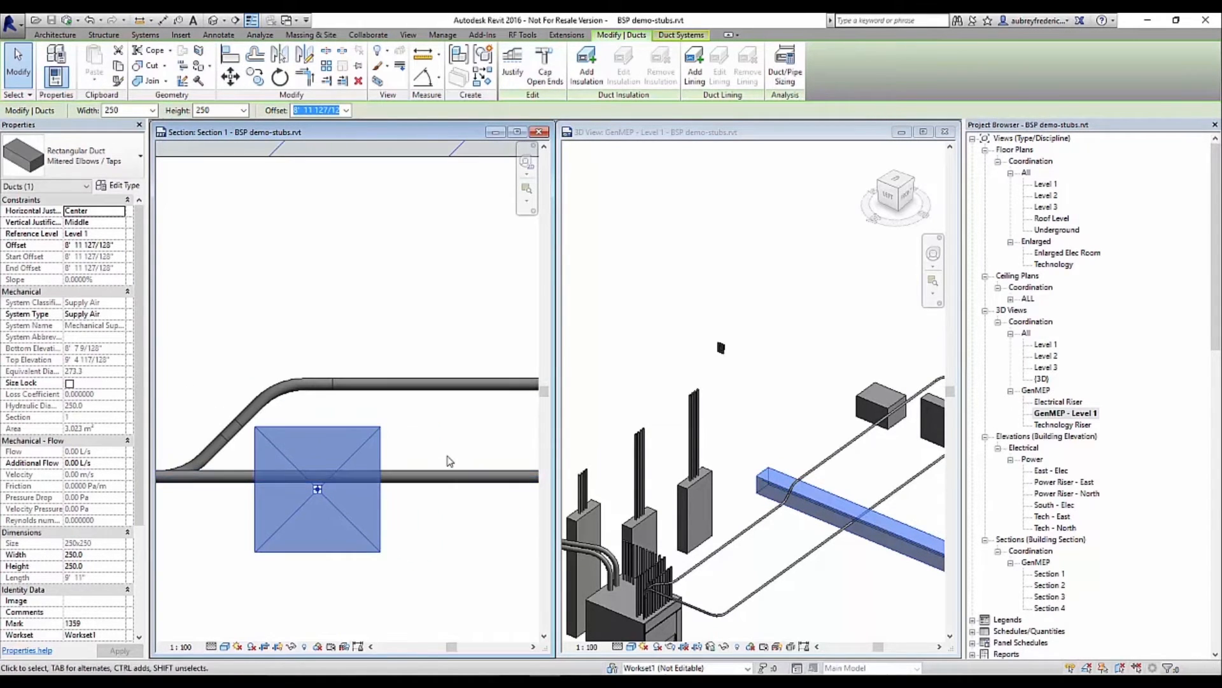
{"action": "left_click", "coordinate": [450, 461]}
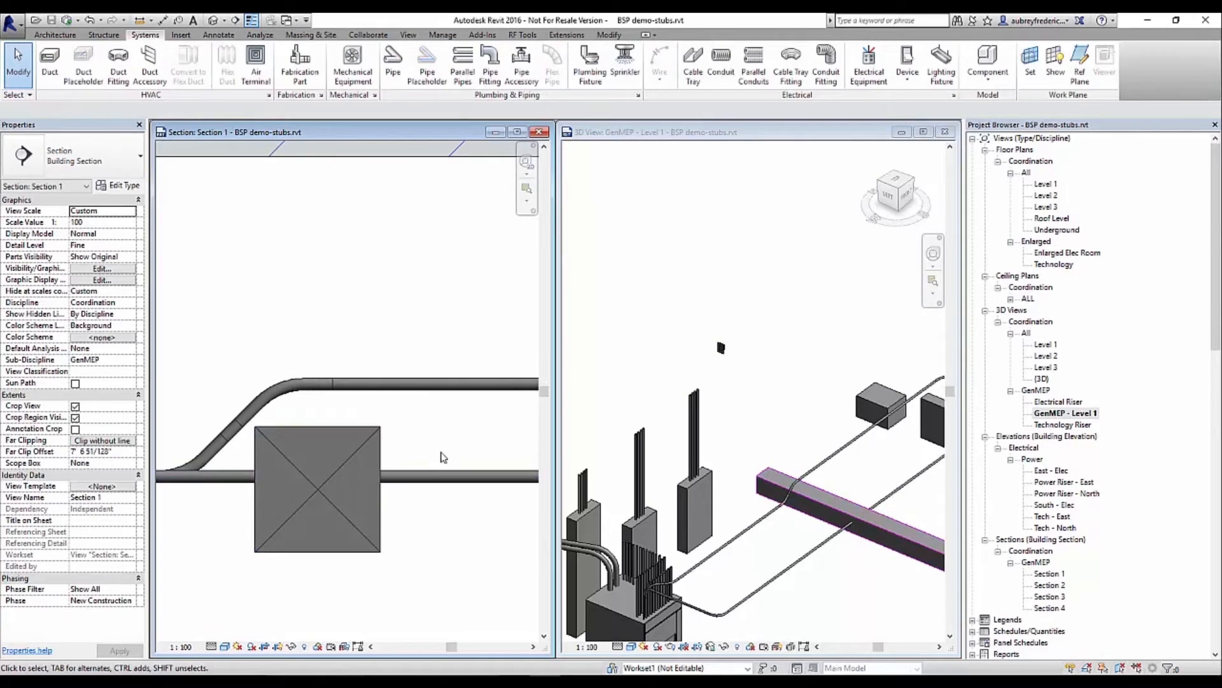
{"action": "scroll", "coordinate": [438, 451], "scroll_direction": "down", "scroll_amount": 4}
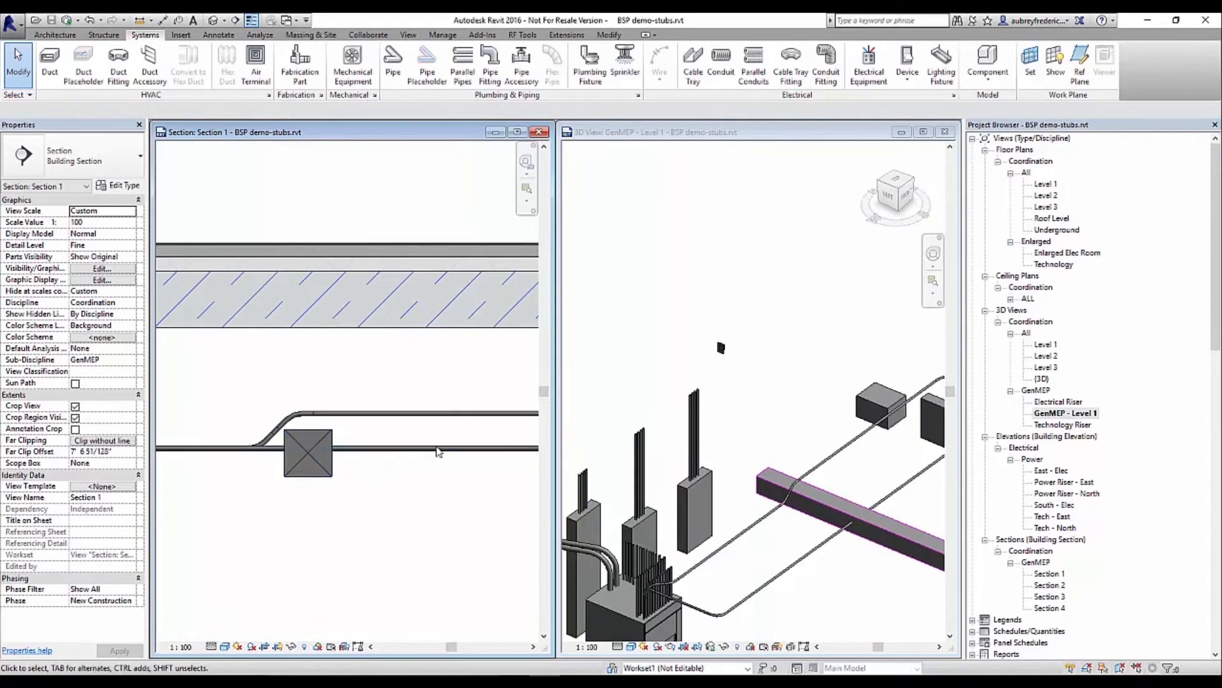
{"action": "mouse_move", "coordinate": [438, 449]}
{"action": "middle_mouse_down"}
{"action": "mouse_move", "coordinate": [454, 477]}
{"action": "mouse_move", "coordinate": [331, 476]}
{"action": "middle_mouse_up"}
{"action": "middle_click_drag", "start_coordinate": [434, 471], "coordinate": [484, 431]}
{"action": "scroll", "coordinate": [307, 393], "scroll_direction": "up", "scroll_amount": 4}
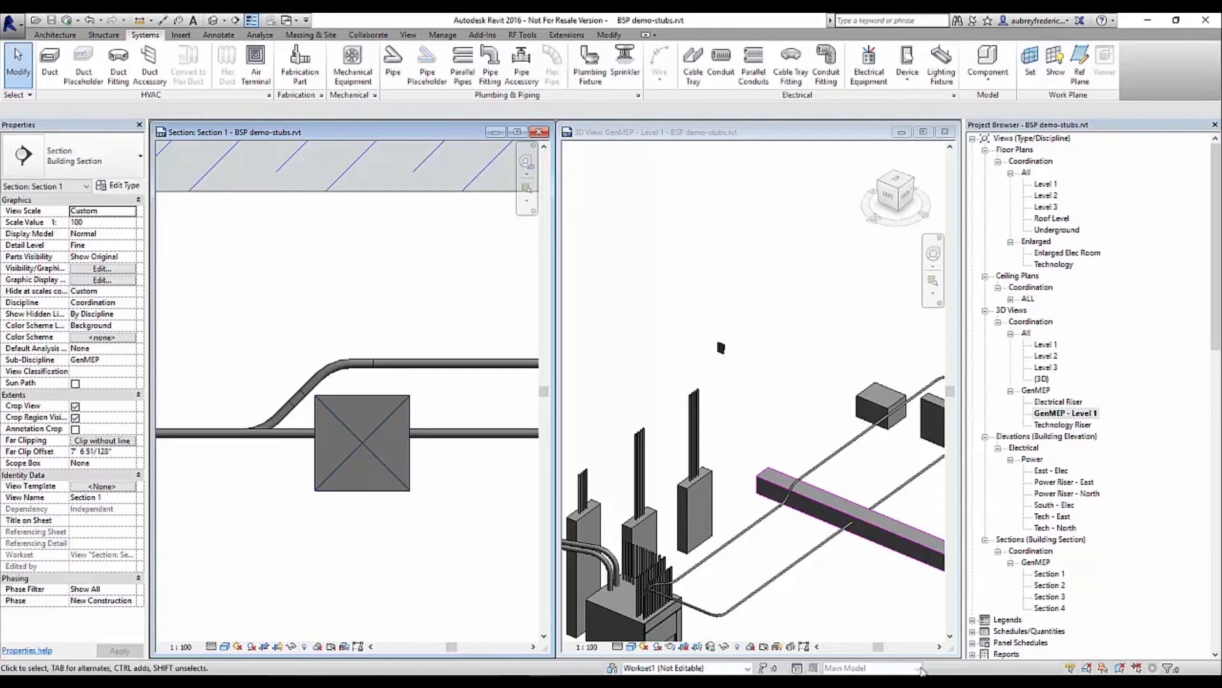
Step: Inspect both conduit runs around the duct from several angles in the 3D view
{"action": "left_click", "coordinate": [878, 611]}
{"action": "scroll", "coordinate": [700, 409], "scroll_direction": "down", "scroll_amount": 3}
{"action": "scroll", "coordinate": [813, 379], "scroll_direction": "up", "scroll_amount": 3}
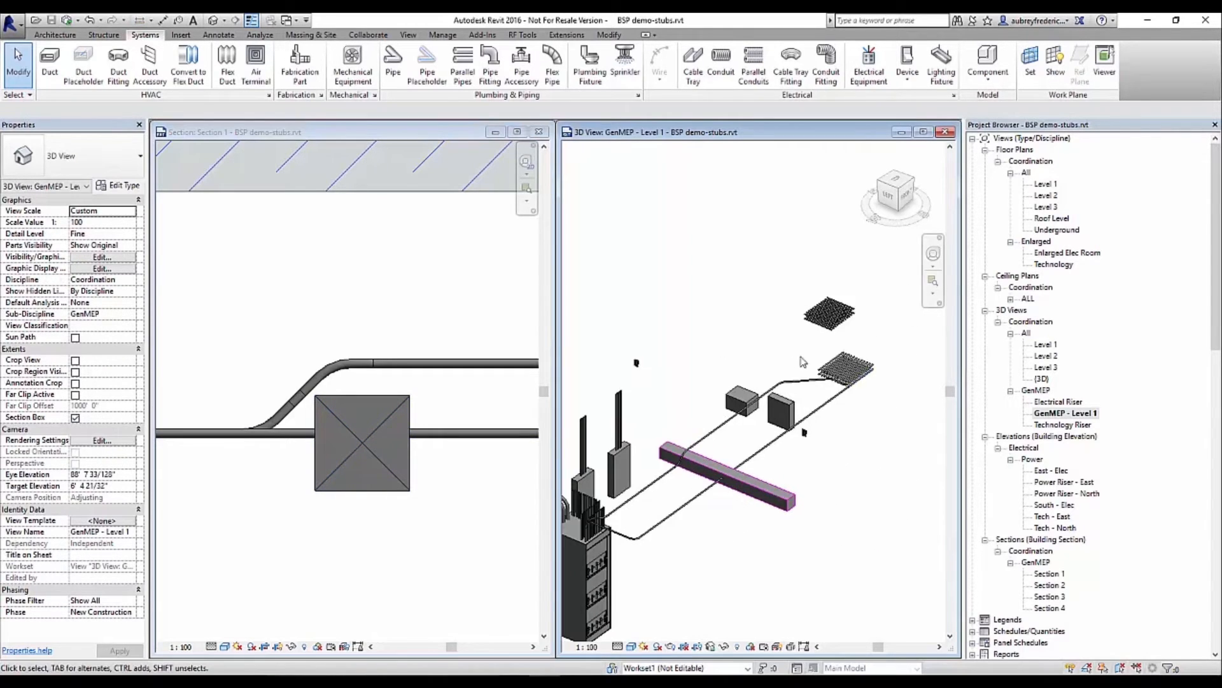
{"action": "middle_click_drag", "start_coordinate": [773, 499], "coordinate": [785, 473], "text": "shift"}
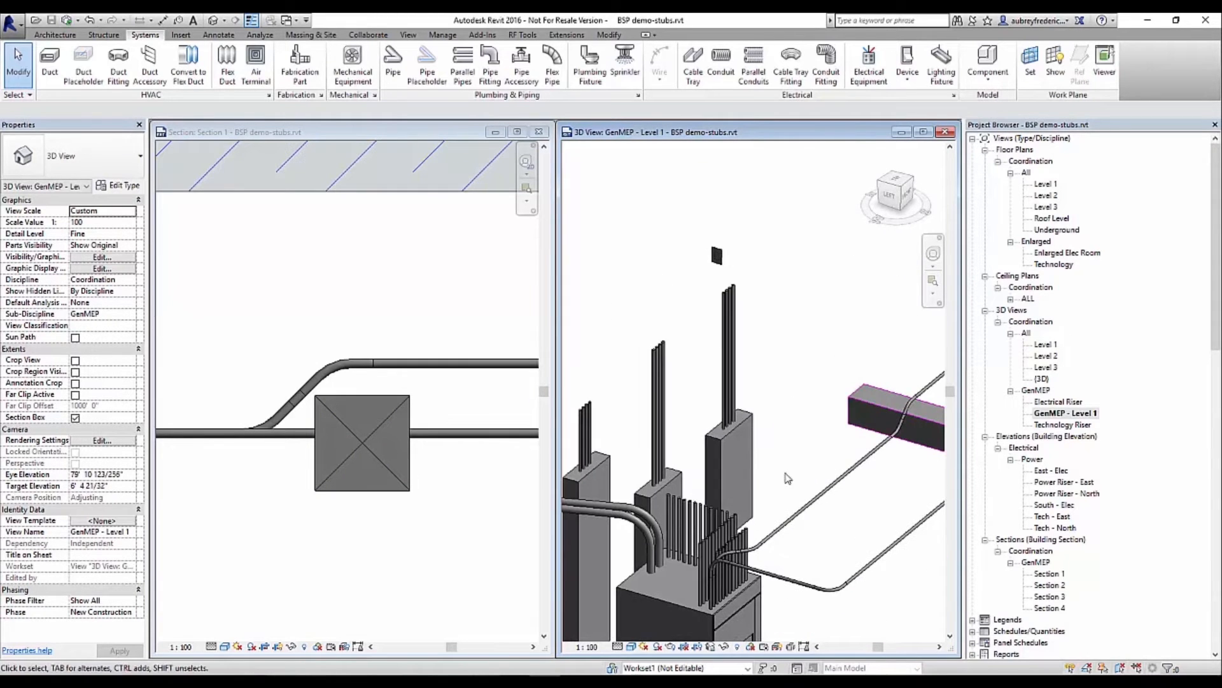
{"action": "left_click", "coordinate": [878, 405]}
{"action": "middle_click_drag", "start_coordinate": [878, 405], "coordinate": [584, 395], "text": "shift"}
{"action": "scroll", "coordinate": [740, 468], "scroll_direction": "down", "scroll_amount": 2}
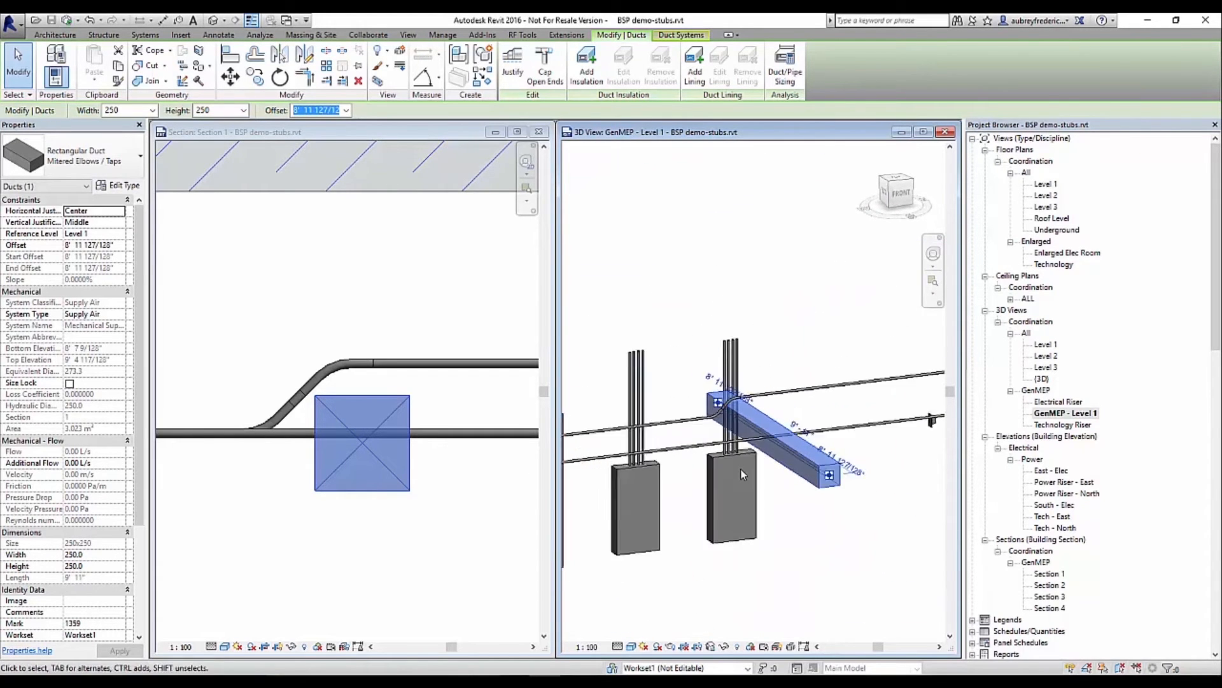
{"action": "key", "text": "Escape"}
Step: Delete the original conduit run that passes through the duct, including its segment and elbow near the switchboard
{"action": "middle_click_drag", "start_coordinate": [679, 472], "coordinate": [805, 543]}
{"action": "scroll", "coordinate": [653, 547], "scroll_direction": "up", "scroll_amount": 4}
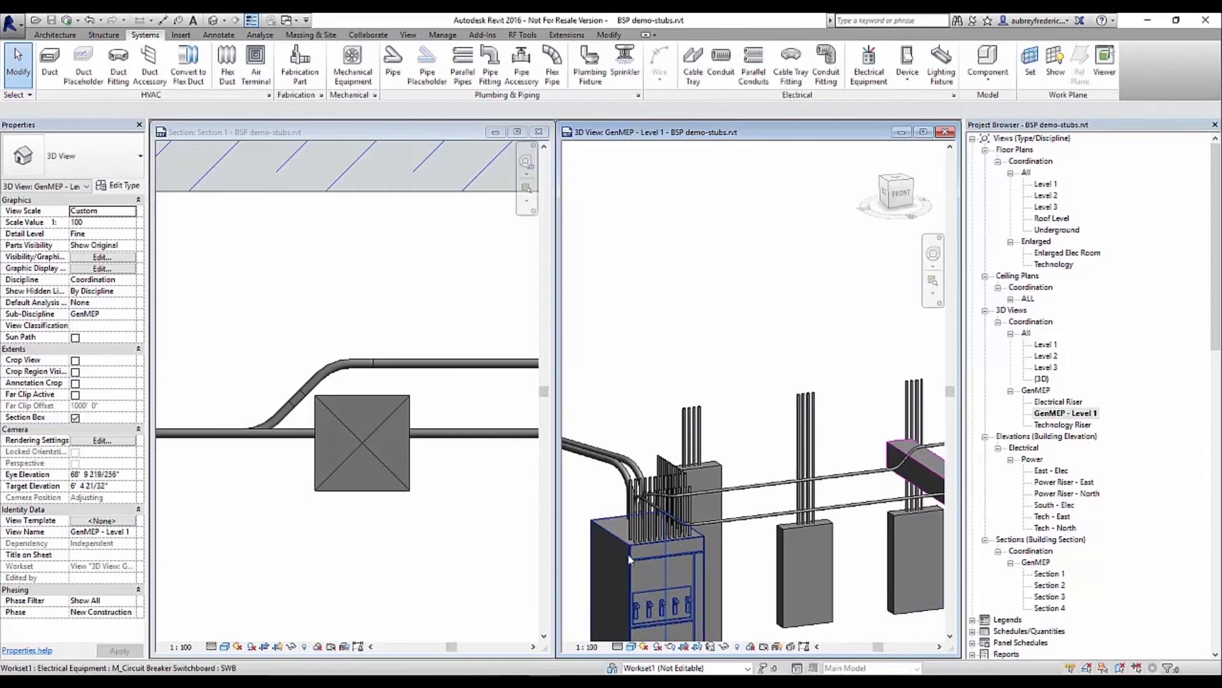
{"action": "scroll", "coordinate": [644, 474], "scroll_direction": "up", "scroll_amount": 2}
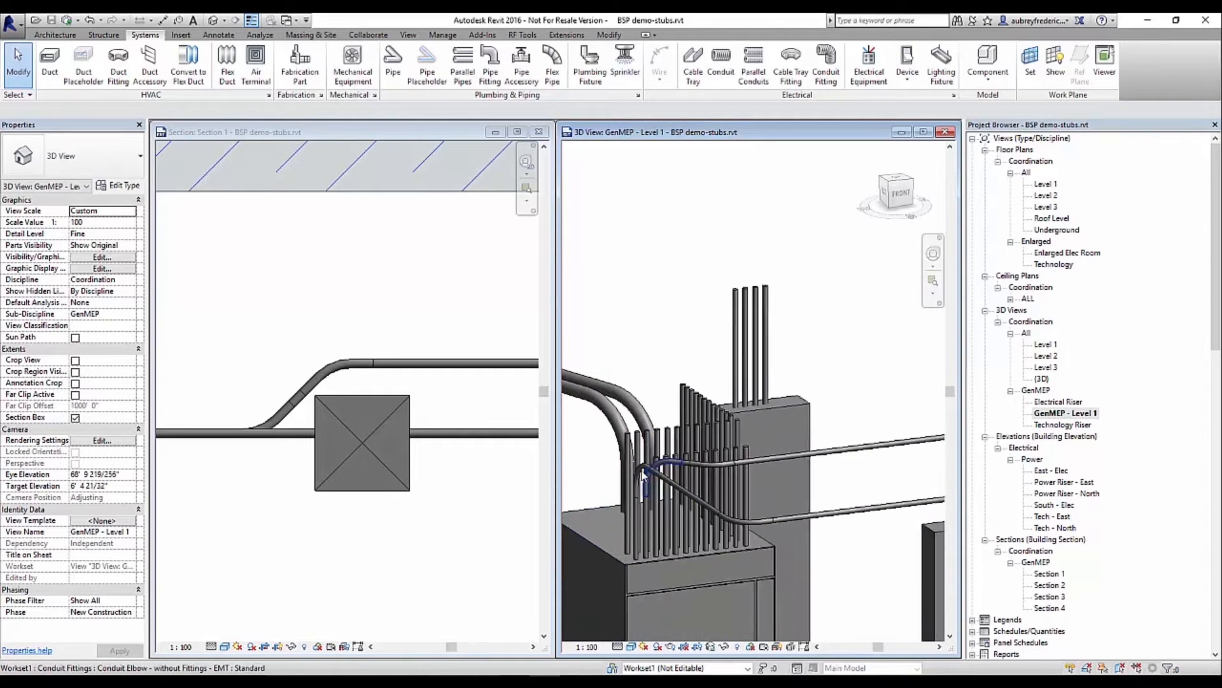
{"action": "left_click", "coordinate": [644, 471]}
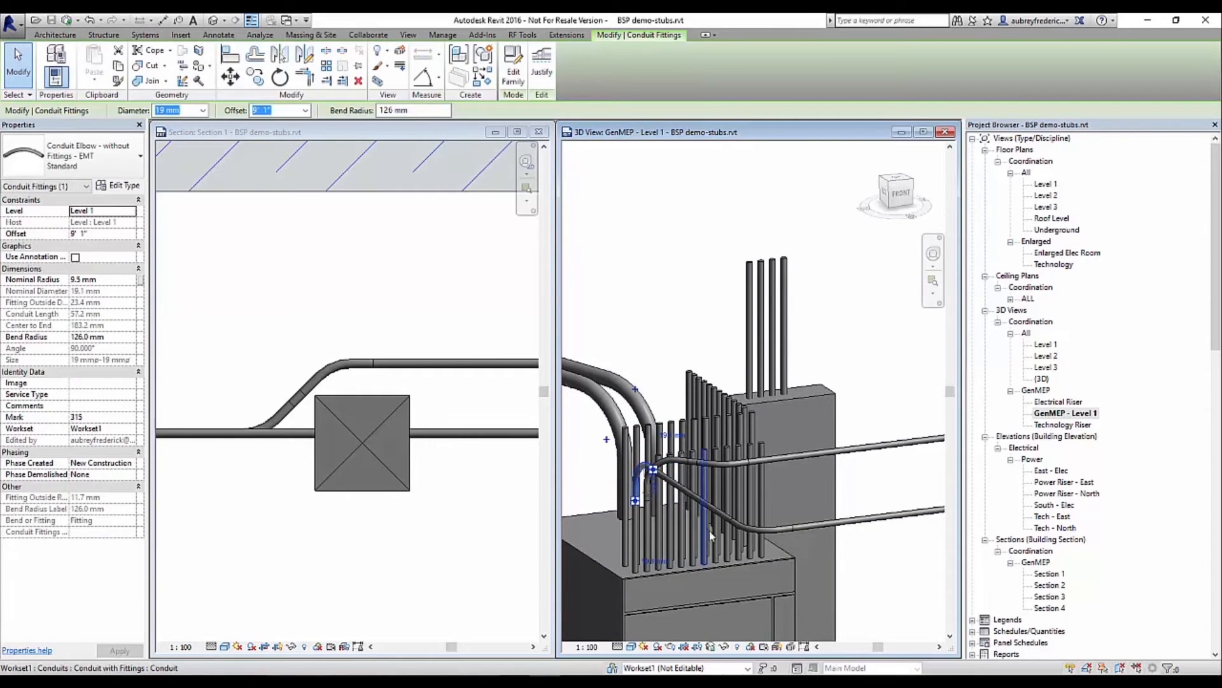
{"action": "key", "text": "Escape"}
{"action": "left_click", "coordinate": [700, 498]}
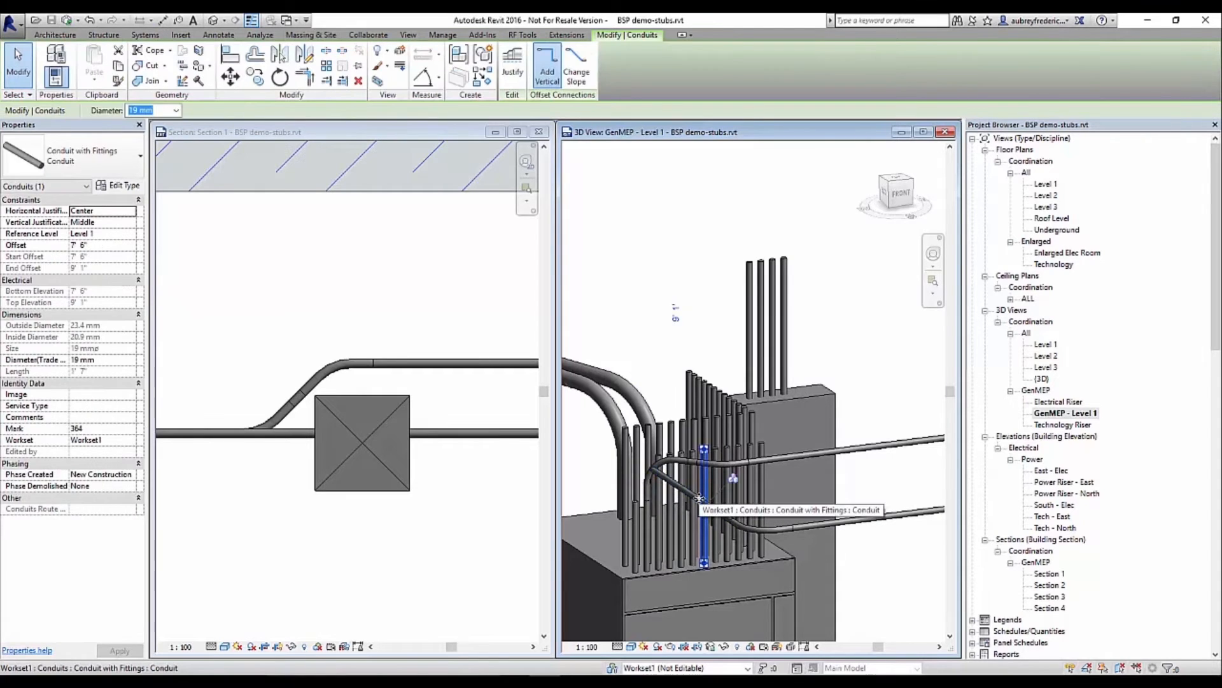
{"action": "key", "text": "Escape"}
{"action": "left_click", "coordinate": [722, 514]}
{"action": "key", "text": "Delete"}
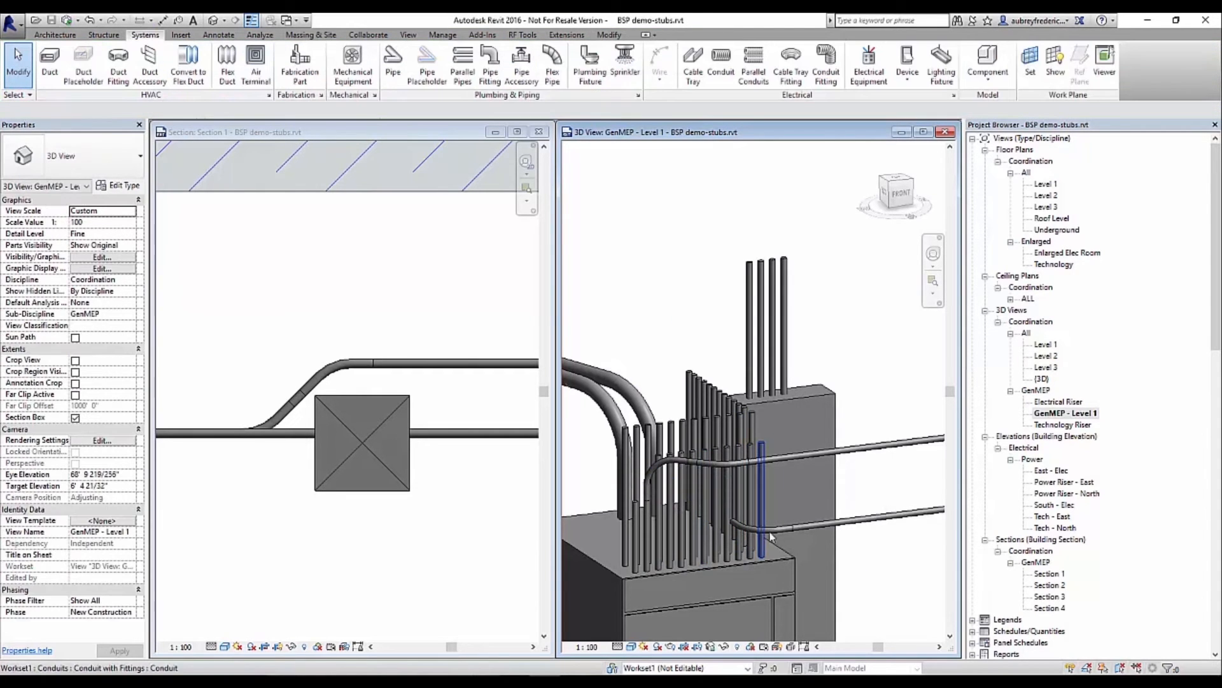
{"action": "left_click", "coordinate": [778, 529]}
{"action": "key", "text": "Delete"}
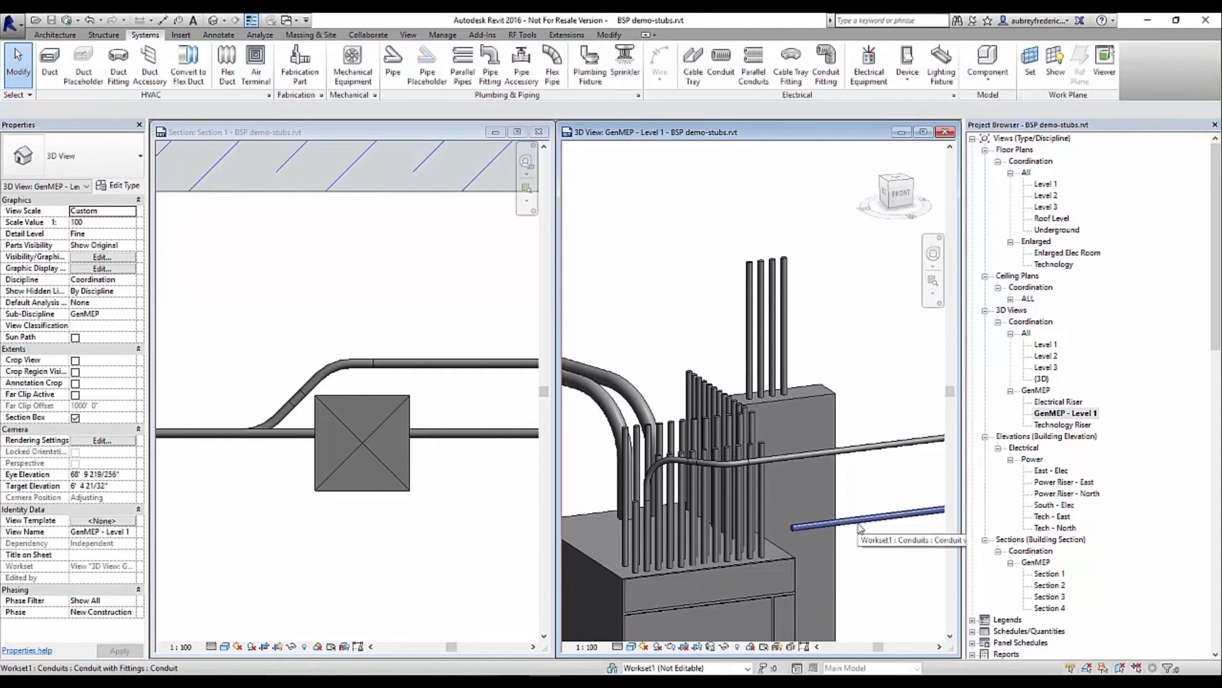
{"action": "left_click", "coordinate": [861, 529]}
{"action": "key", "text": "Delete"}
Step: Check the remaining conduit route from the switchboard past the duct to the stub rack
{"action": "scroll", "coordinate": [672, 470], "scroll_direction": "down", "scroll_amount": 5}
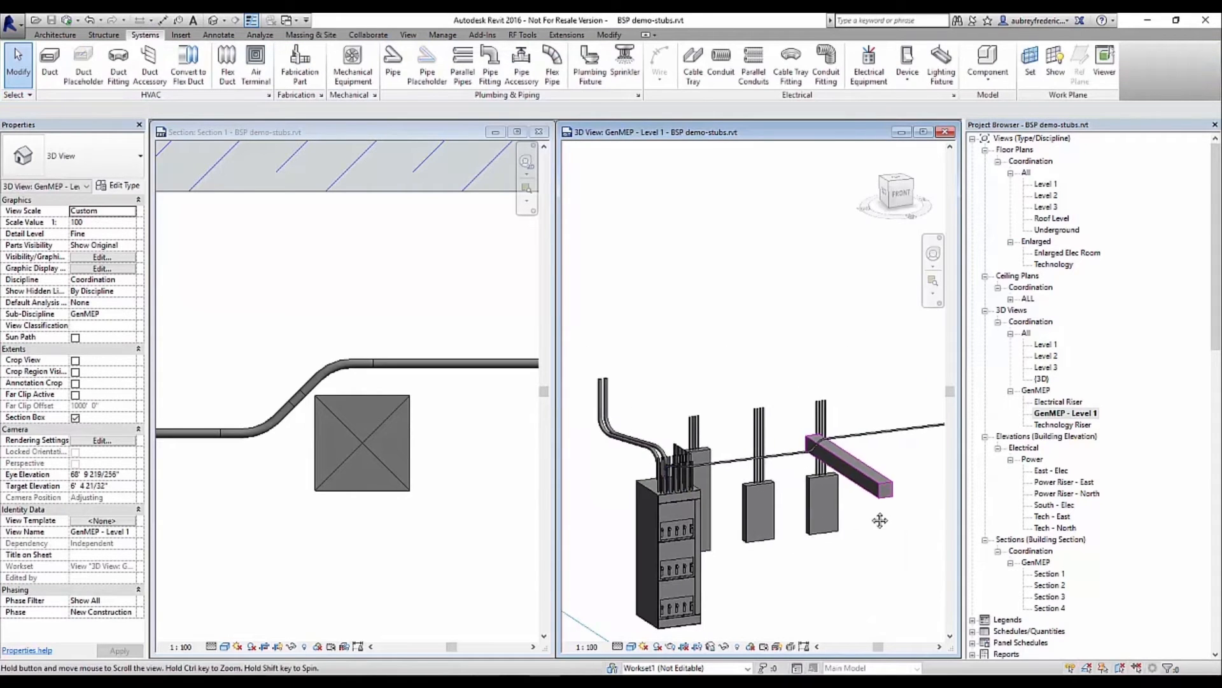
{"action": "middle_click_drag", "start_coordinate": [879, 518], "coordinate": [638, 542]}
{"action": "scroll", "coordinate": [639, 543], "scroll_direction": "down", "scroll_amount": 3}
{"action": "scroll", "coordinate": [719, 527], "scroll_direction": "up", "scroll_amount": 5}
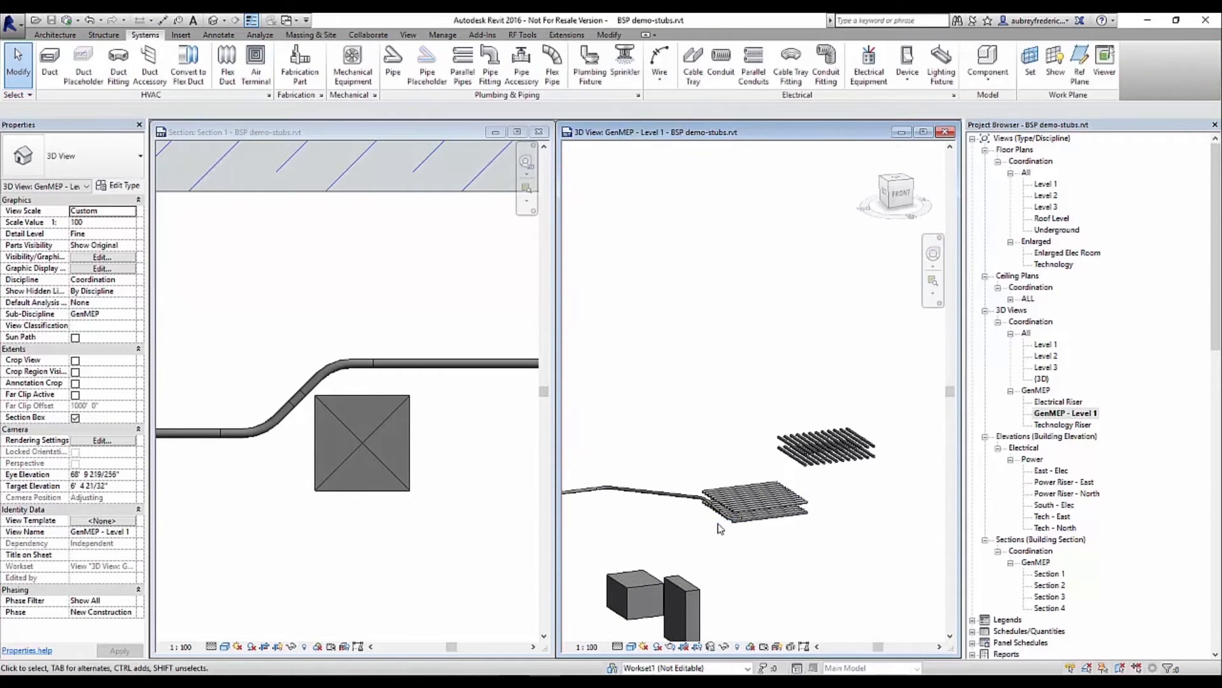
{"action": "scroll", "coordinate": [719, 527], "scroll_direction": "down", "scroll_amount": 6}
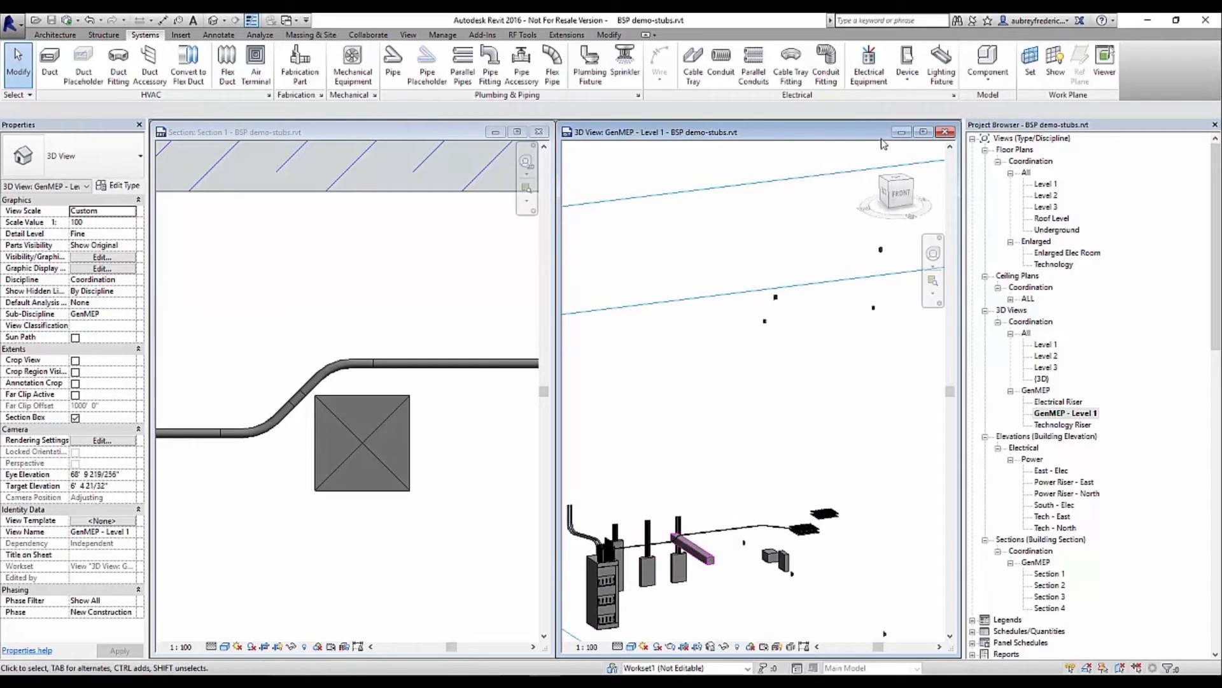
Step: Align the top of the shortened conduit stub on the switchboard with the end of the neighbouring stub
{"action": "left_click", "coordinate": [923, 132]}
{"action": "scroll", "coordinate": [156, 562], "scroll_direction": "up", "scroll_amount": 10}
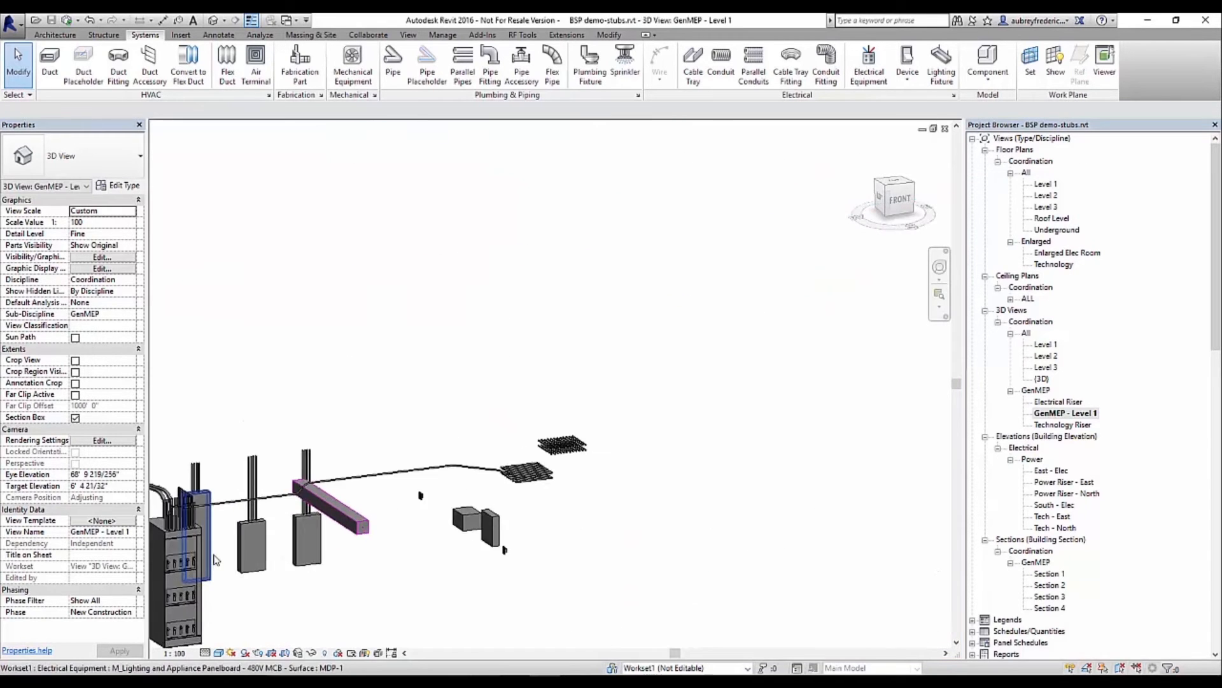
{"action": "scroll", "coordinate": [235, 475], "scroll_direction": "up", "scroll_amount": 4}
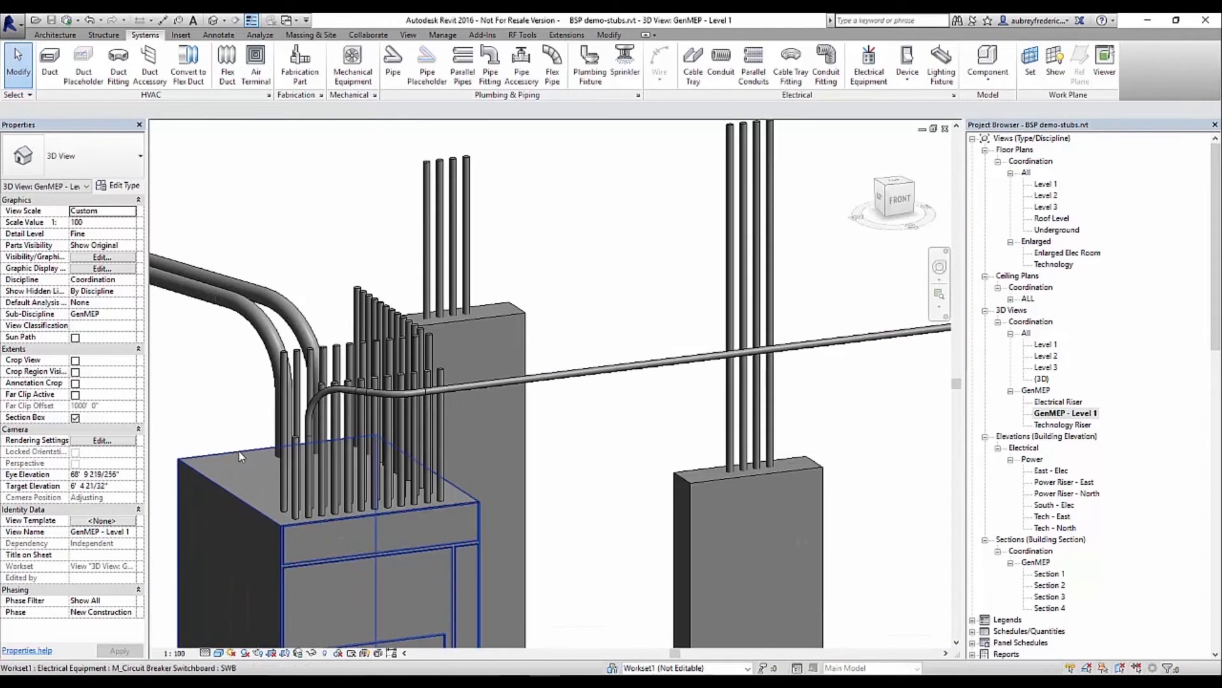
{"action": "key", "text": "a"}
{"action": "key", "text": "l"}
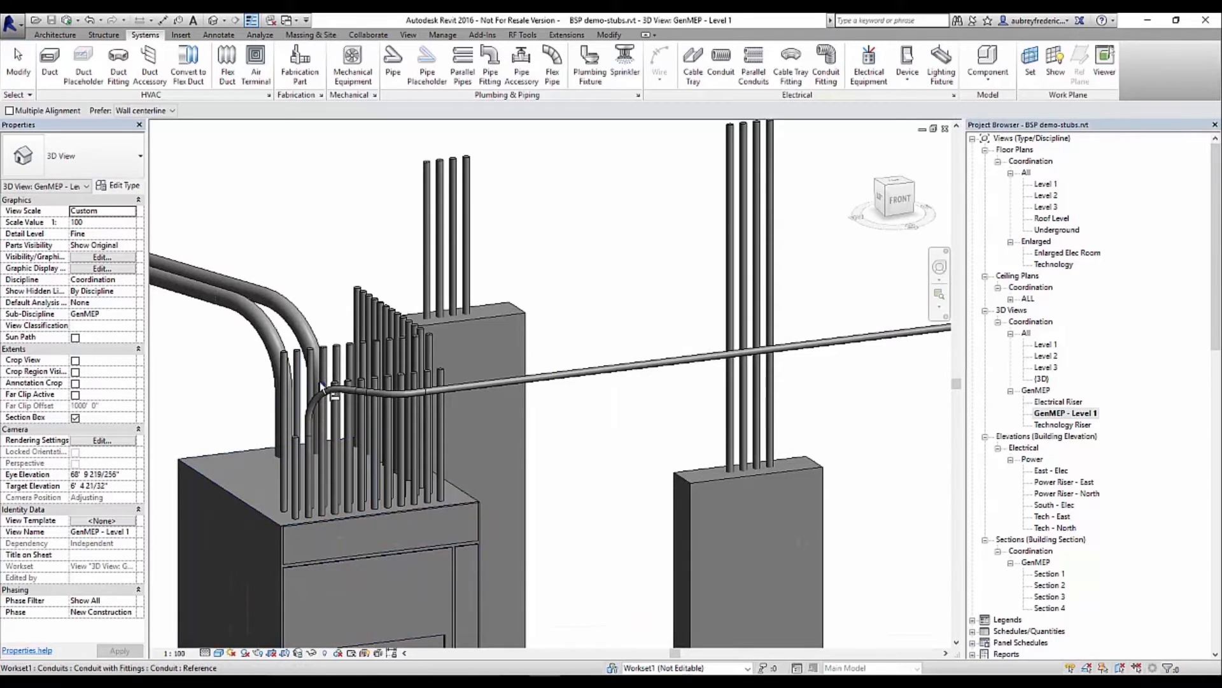
{"action": "scroll", "coordinate": [319, 384], "scroll_direction": "up", "scroll_amount": 2}
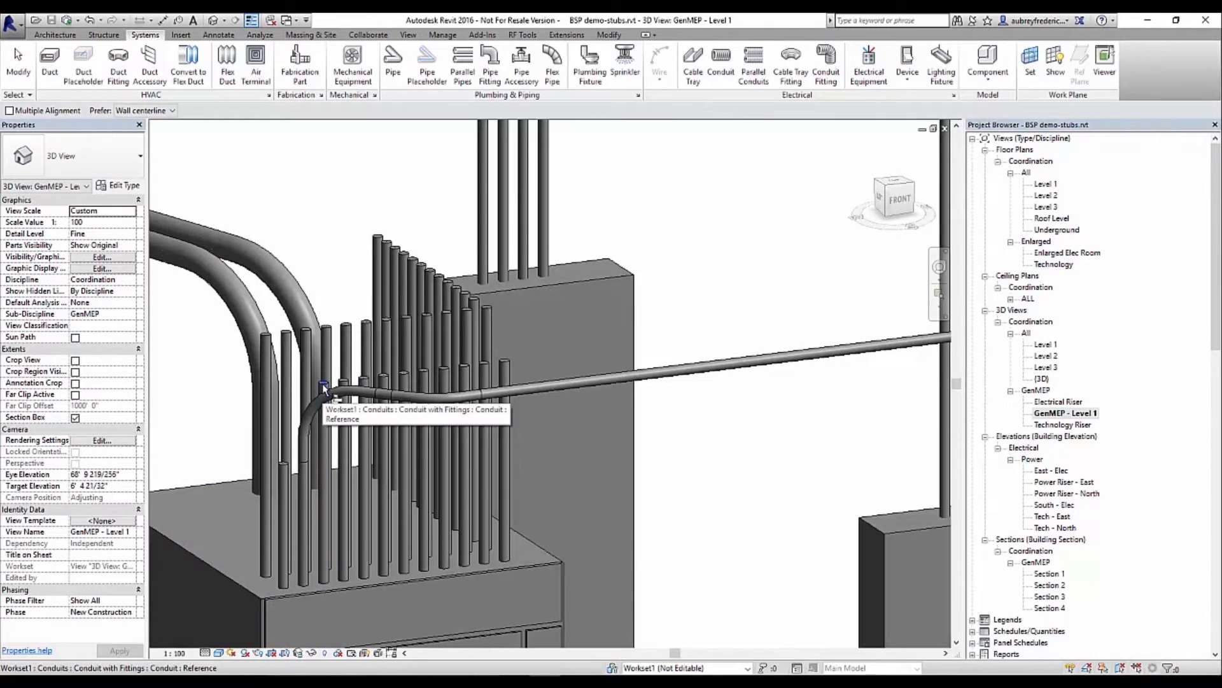
{"action": "scroll", "coordinate": [320, 385], "scroll_direction": "up", "scroll_amount": 2}
{"action": "left_click", "coordinate": [322, 384]}
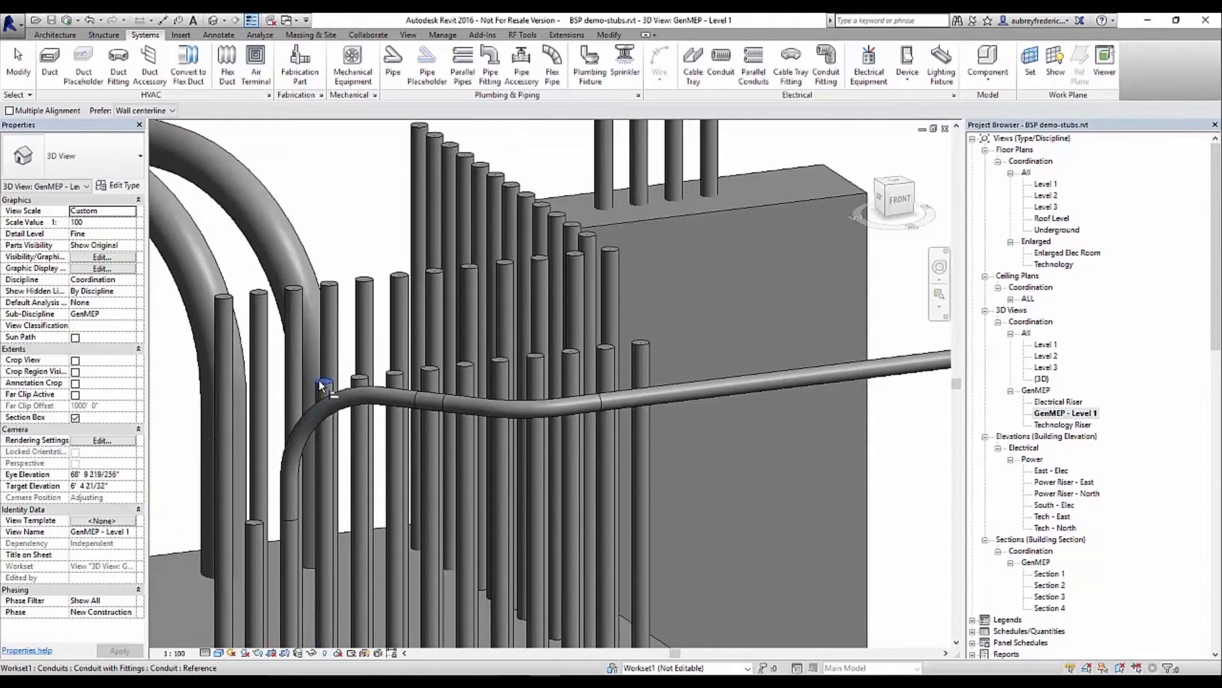
{"action": "left_click", "coordinate": [249, 526]}
{"action": "scroll", "coordinate": [260, 450], "scroll_direction": "down", "scroll_amount": 2}
{"action": "key", "text": "Escape"}
{"action": "scroll", "coordinate": [261, 450], "scroll_direction": "down", "scroll_amount": 3}
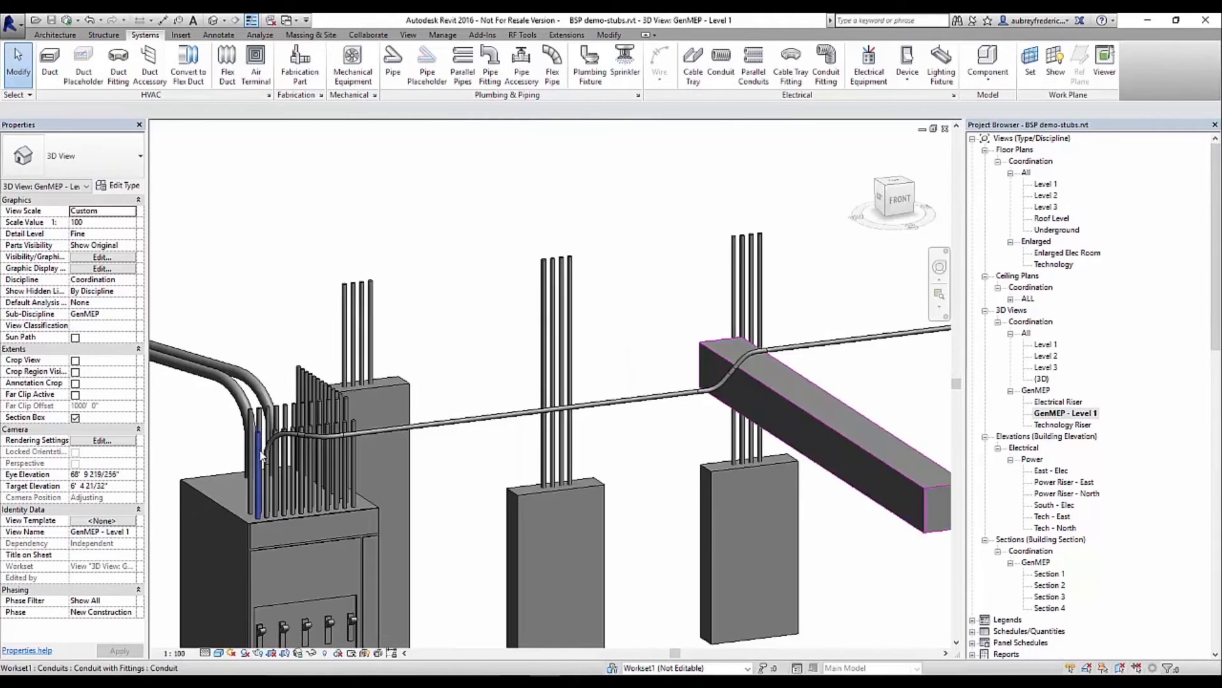
Step: AutoRoute a second conduit from the realigned switchboard stub to the rack's lower front conduit, using Direct route and Late alignment with destination
{"action": "key", "text": "g"}
{"action": "key", "text": "u"}
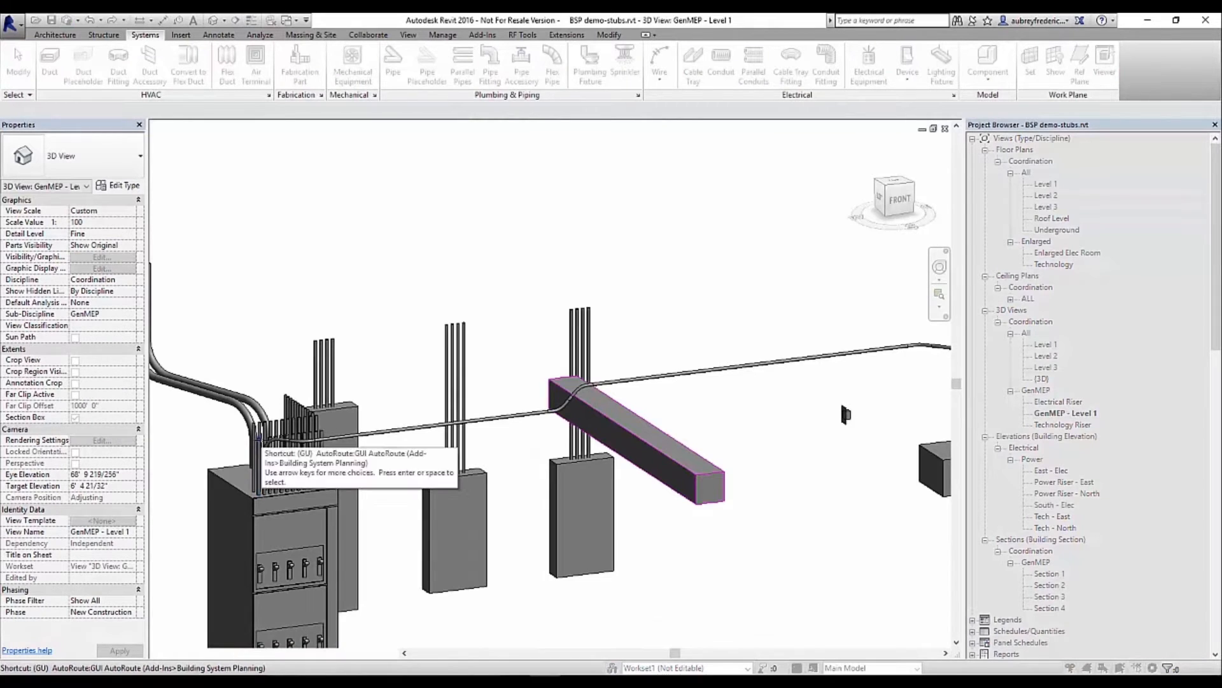
{"action": "left_click", "coordinate": [260, 441]}
{"action": "scroll", "coordinate": [261, 440], "scroll_direction": "down", "scroll_amount": 5}
{"action": "scroll", "coordinate": [672, 444], "scroll_direction": "up", "scroll_amount": 1}
{"action": "scroll", "coordinate": [662, 414], "scroll_direction": "up", "scroll_amount": 5}
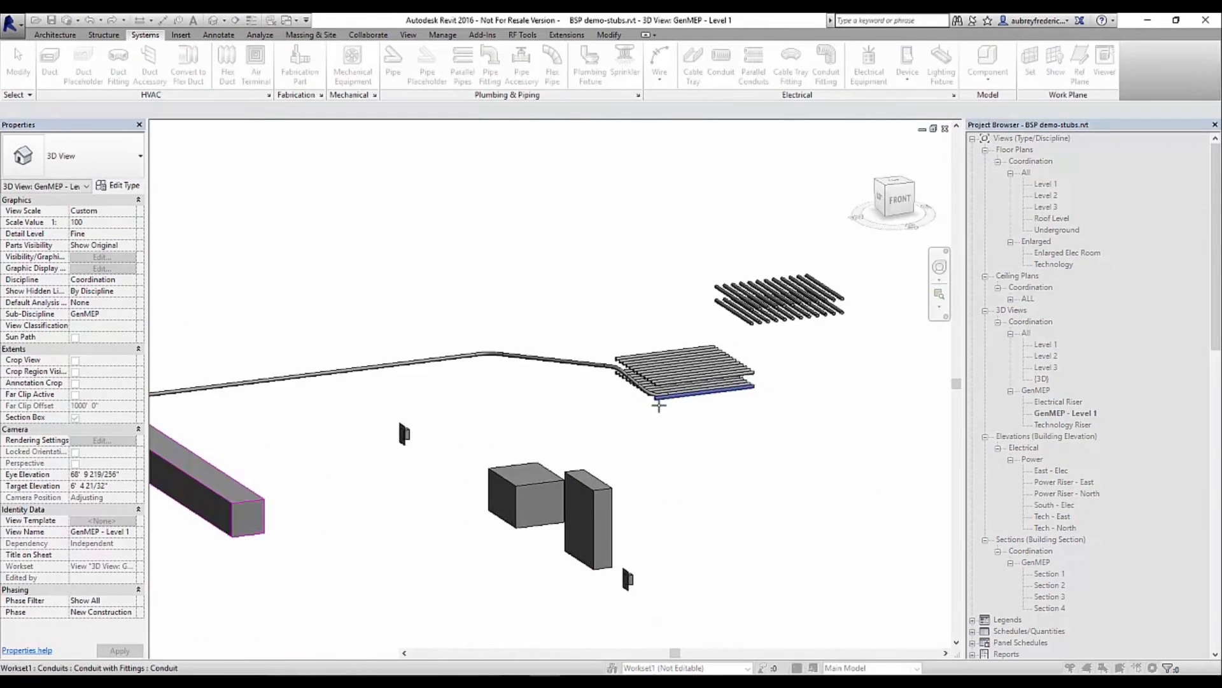
{"action": "left_click", "coordinate": [651, 390]}
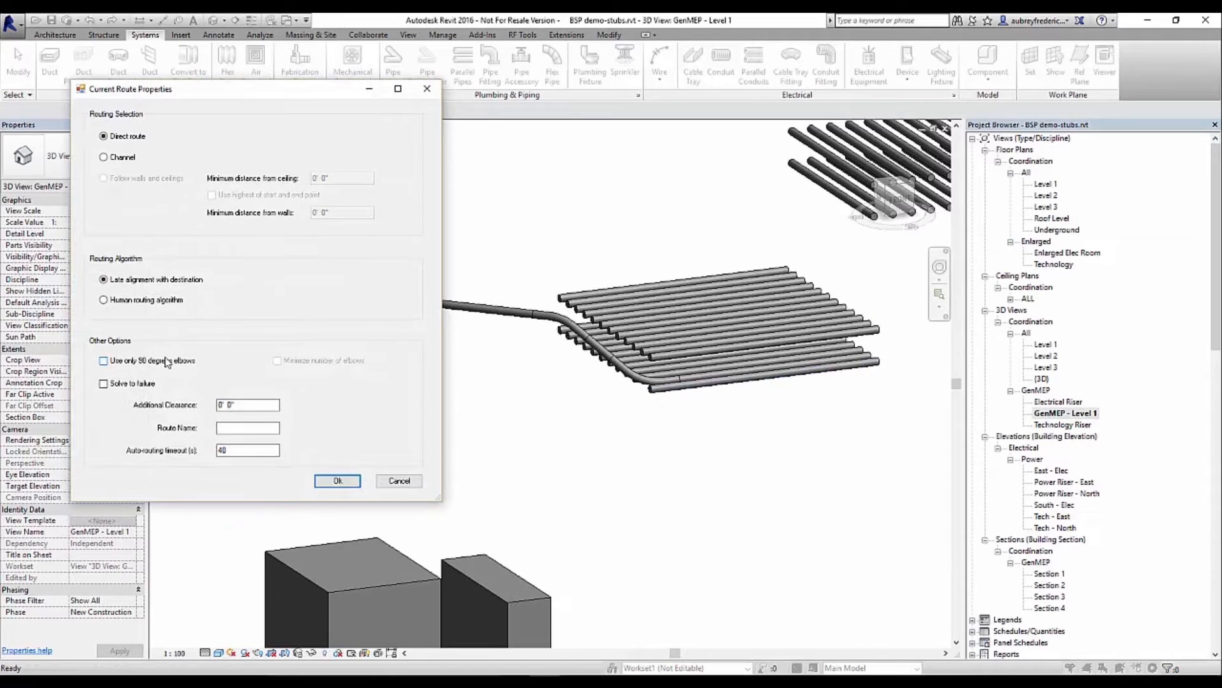
{"action": "left_click", "coordinate": [341, 483]}
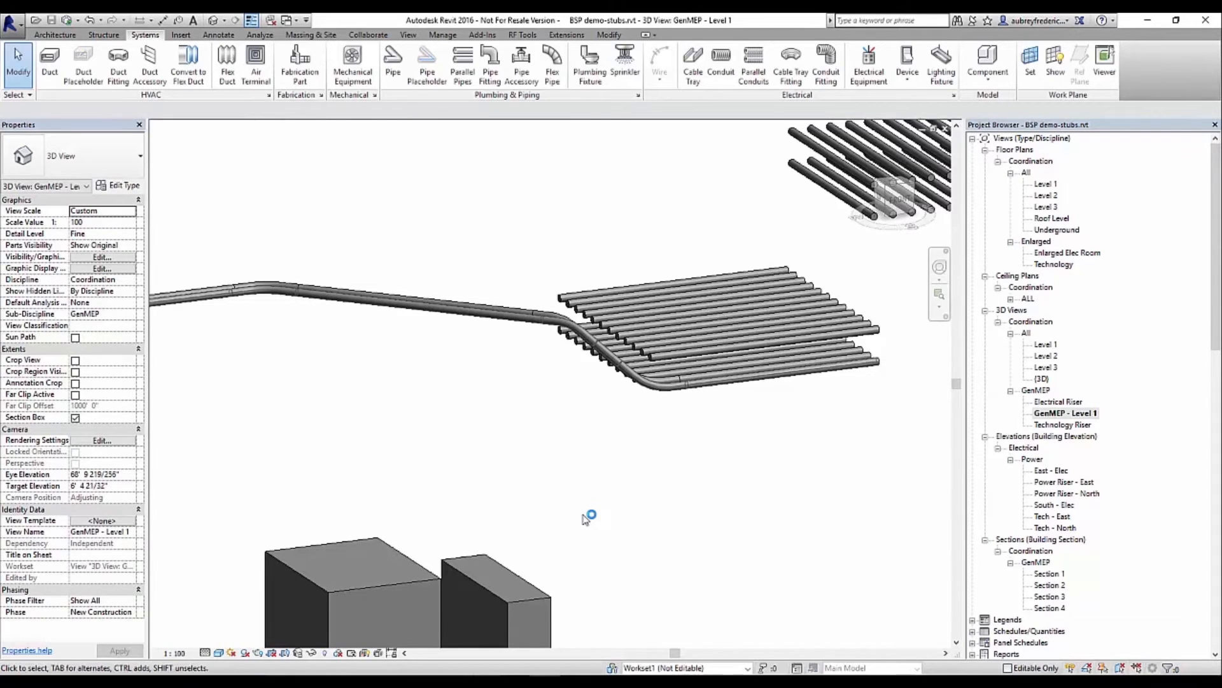
Step: Examine the second conduit run around the duct in the 3D view and alongside it in Section 1
{"action": "scroll", "coordinate": [889, 399], "scroll_direction": "down", "scroll_amount": 3}
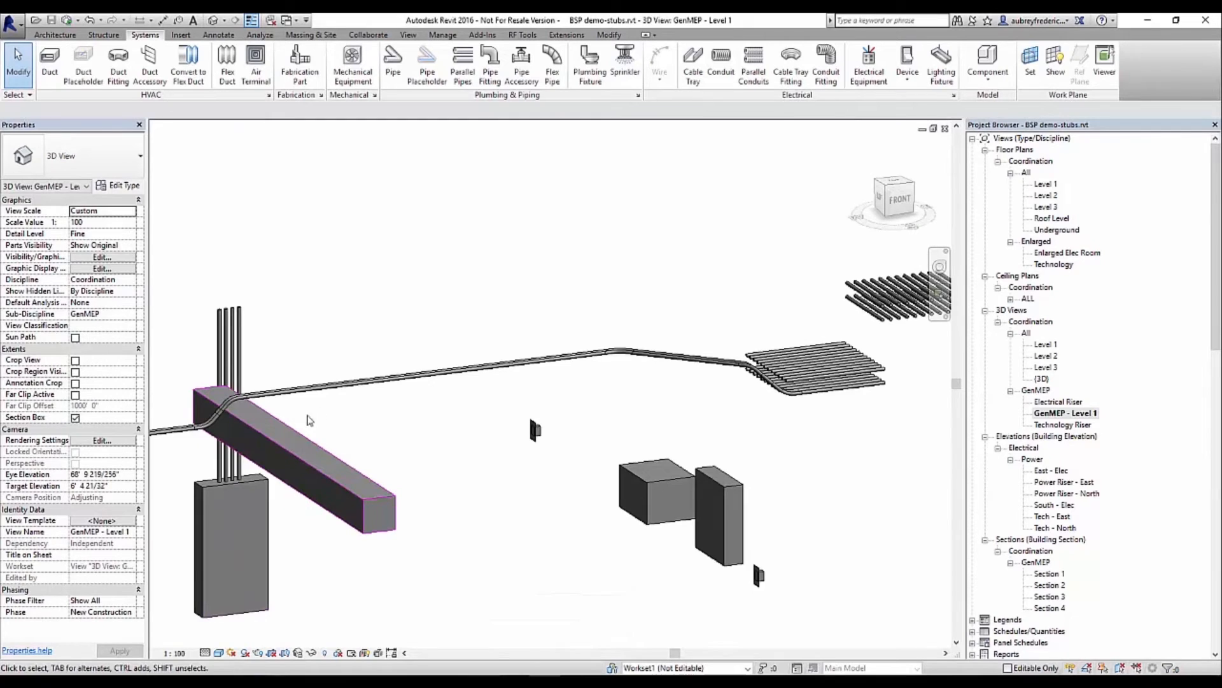
{"action": "middle_click_drag", "start_coordinate": [308, 420], "coordinate": [559, 443]}
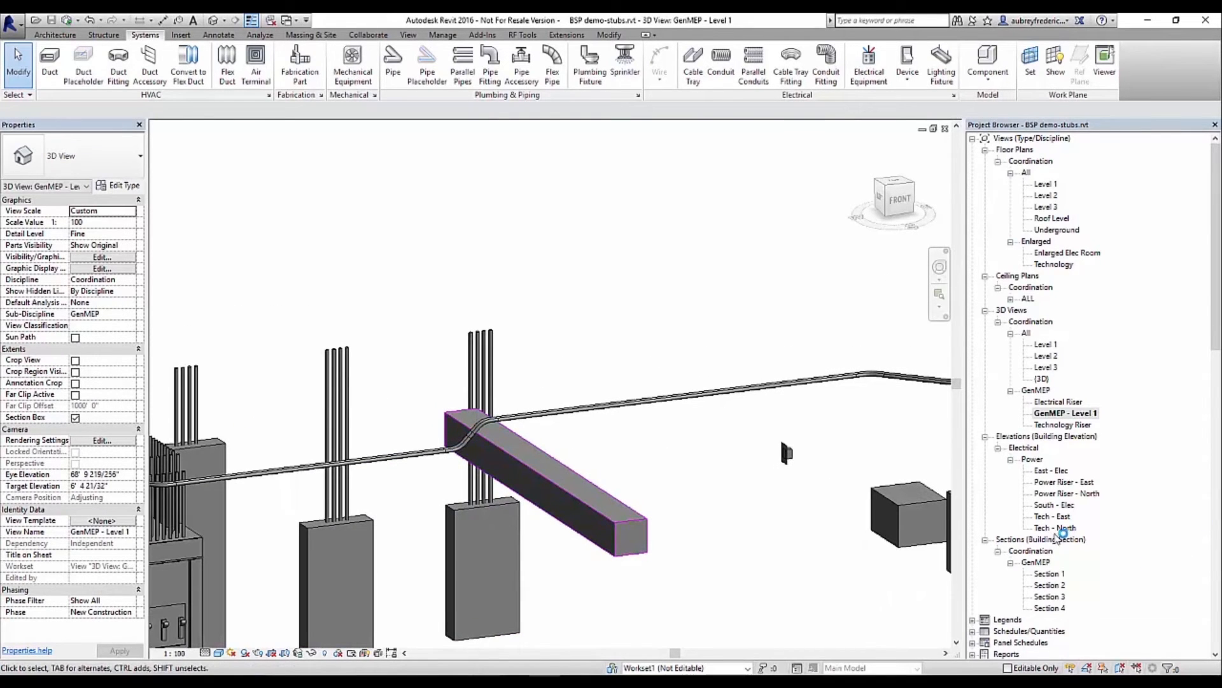
{"action": "key", "text": "w"}
{"action": "key", "text": "t"}
{"action": "left_click", "coordinate": [727, 550]}
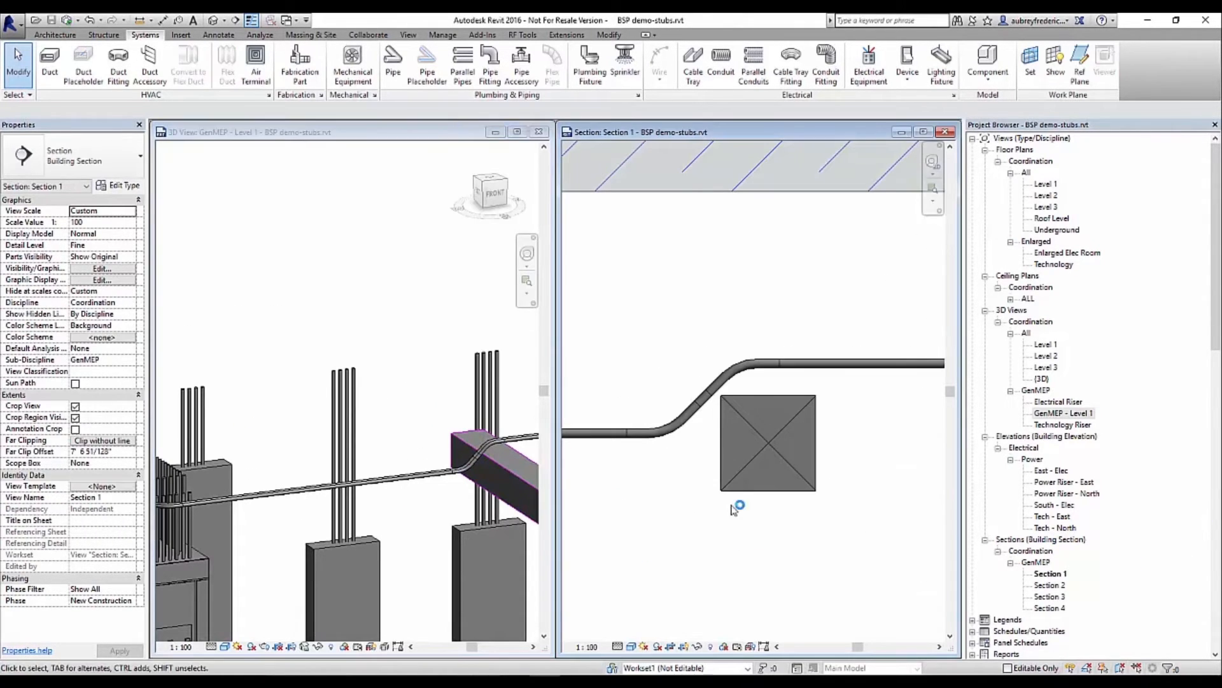
{"action": "scroll", "coordinate": [732, 461], "scroll_direction": "down", "scroll_amount": 5}
{"action": "scroll", "coordinate": [756, 494], "scroll_direction": "up", "scroll_amount": 3}
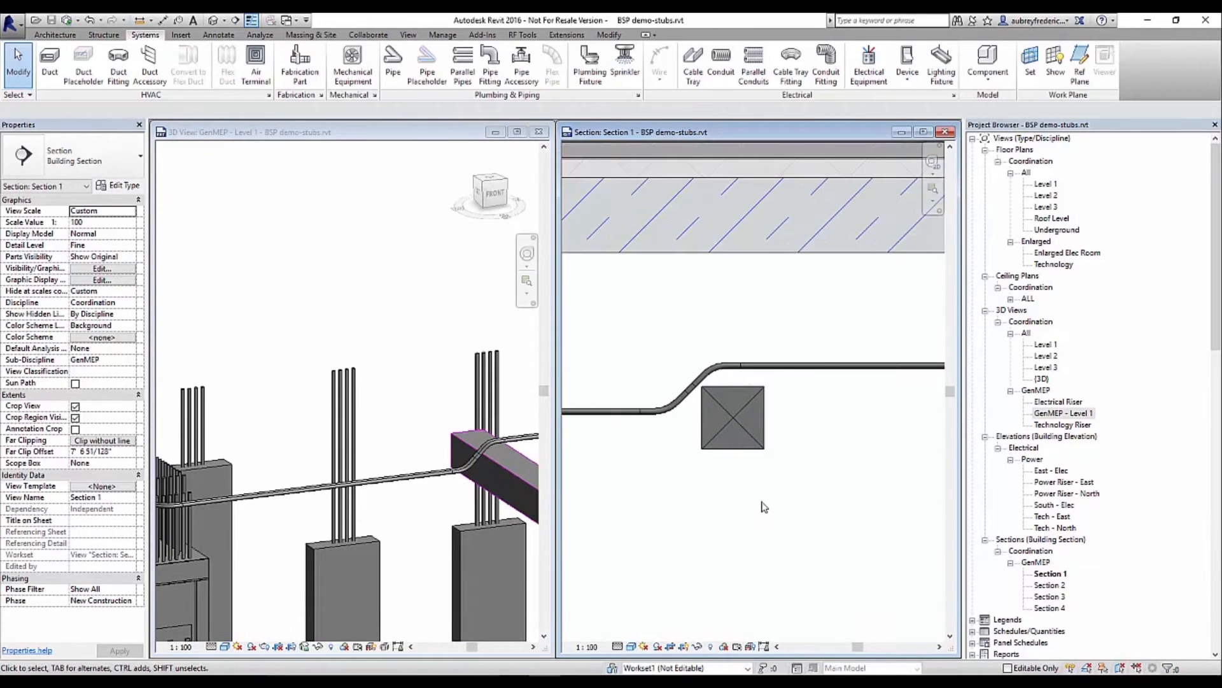
{"action": "scroll", "coordinate": [764, 506], "scroll_direction": "down", "scroll_amount": 2}
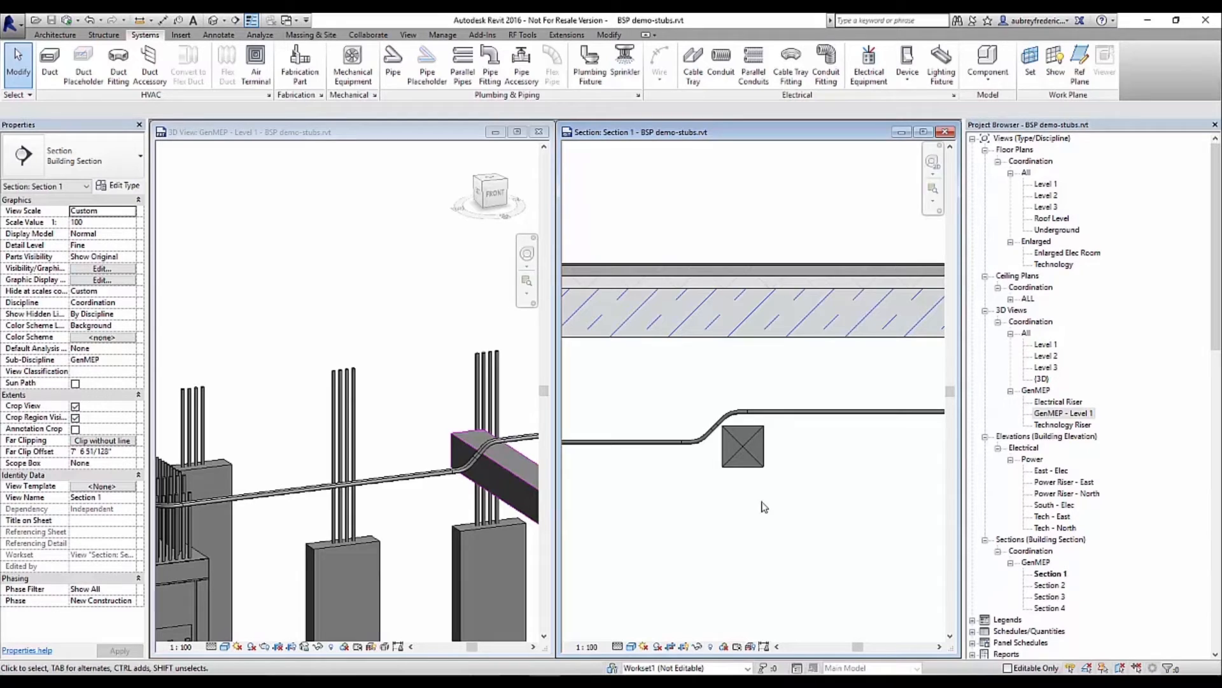
{"action": "scroll", "coordinate": [736, 514], "scroll_direction": "down", "scroll_amount": 3}
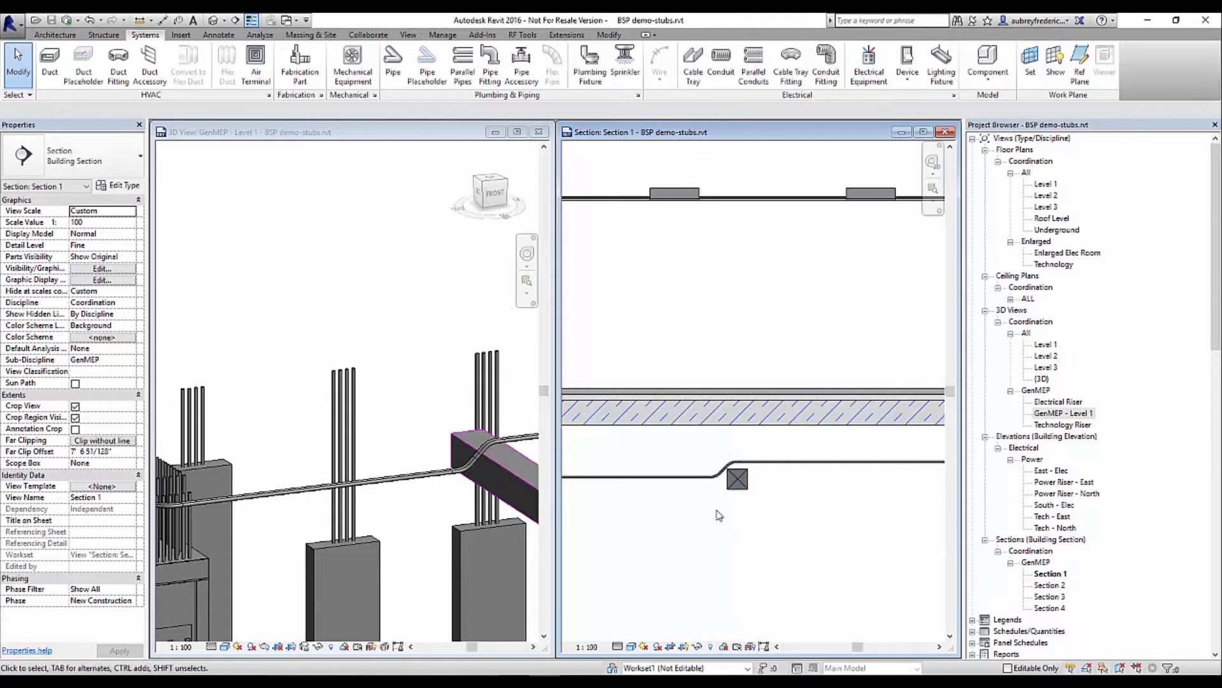
{"action": "scroll", "coordinate": [726, 460], "scroll_direction": "up", "scroll_amount": 2}
{"action": "scroll", "coordinate": [746, 466], "scroll_direction": "up", "scroll_amount": 2}
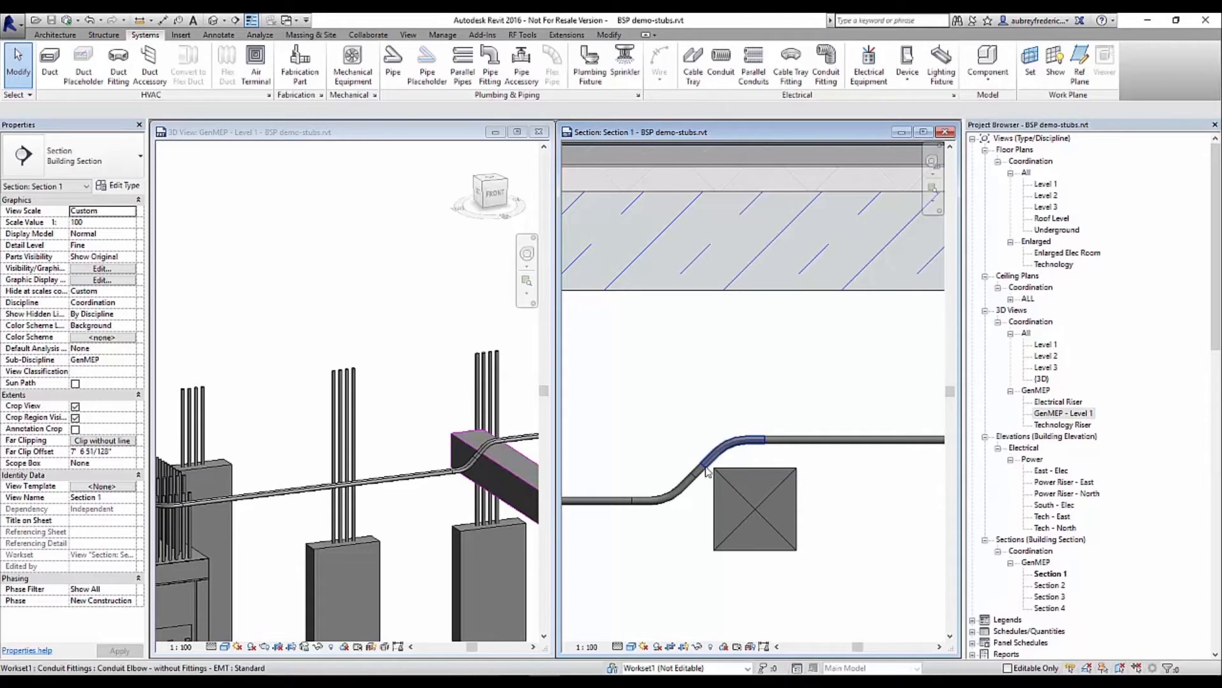
{"action": "scroll", "coordinate": [707, 471], "scroll_direction": "down", "scroll_amount": 5}
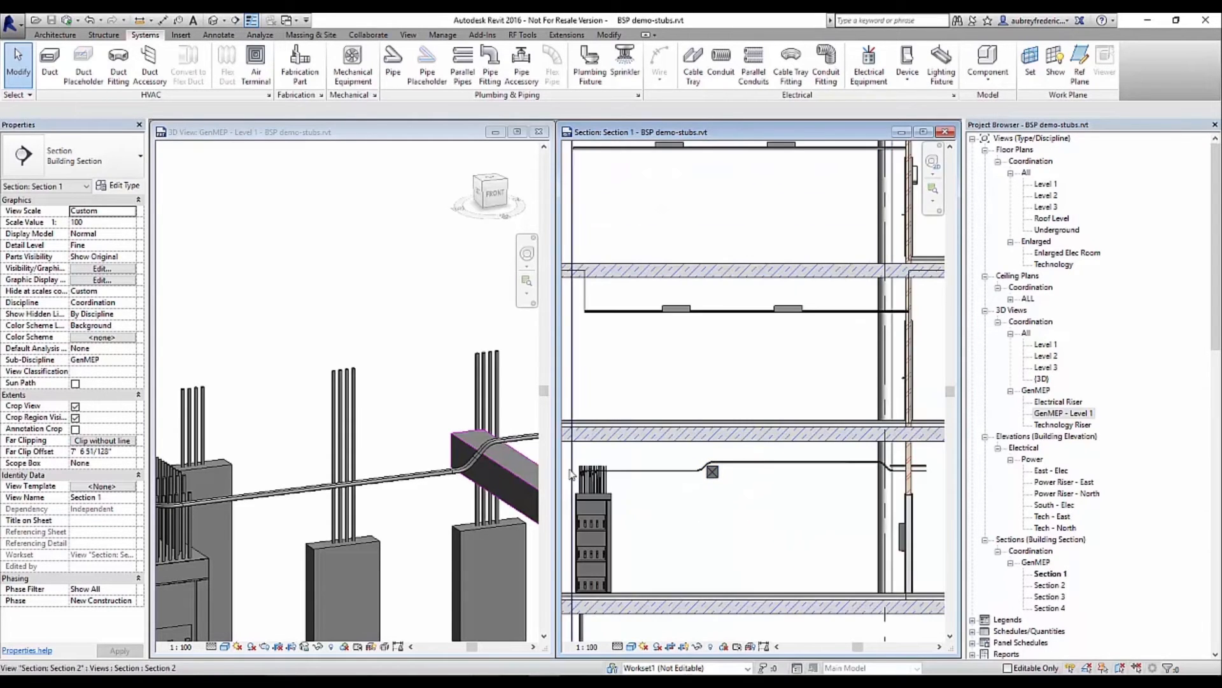
Step: Close the 3D and Section 1 views and close the BSP demo-stubs project without saving changes
{"action": "left_click", "coordinate": [395, 543]}
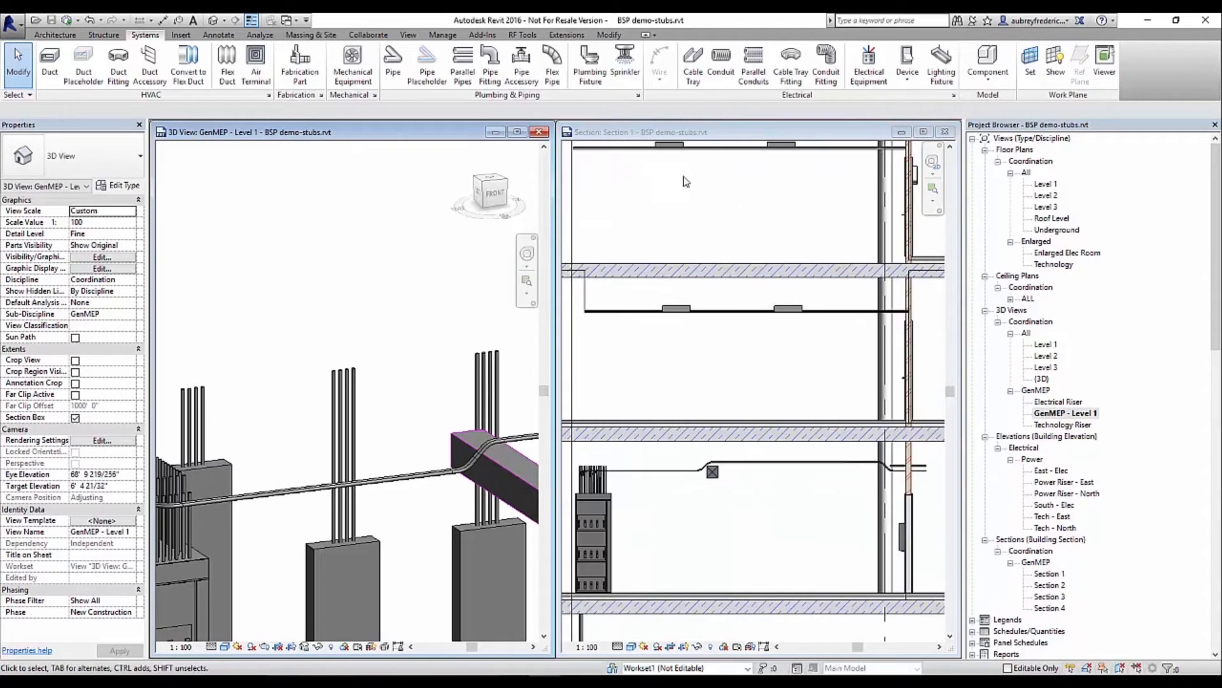
{"action": "left_click", "coordinate": [542, 132]}
{"action": "left_click", "coordinate": [944, 132]}
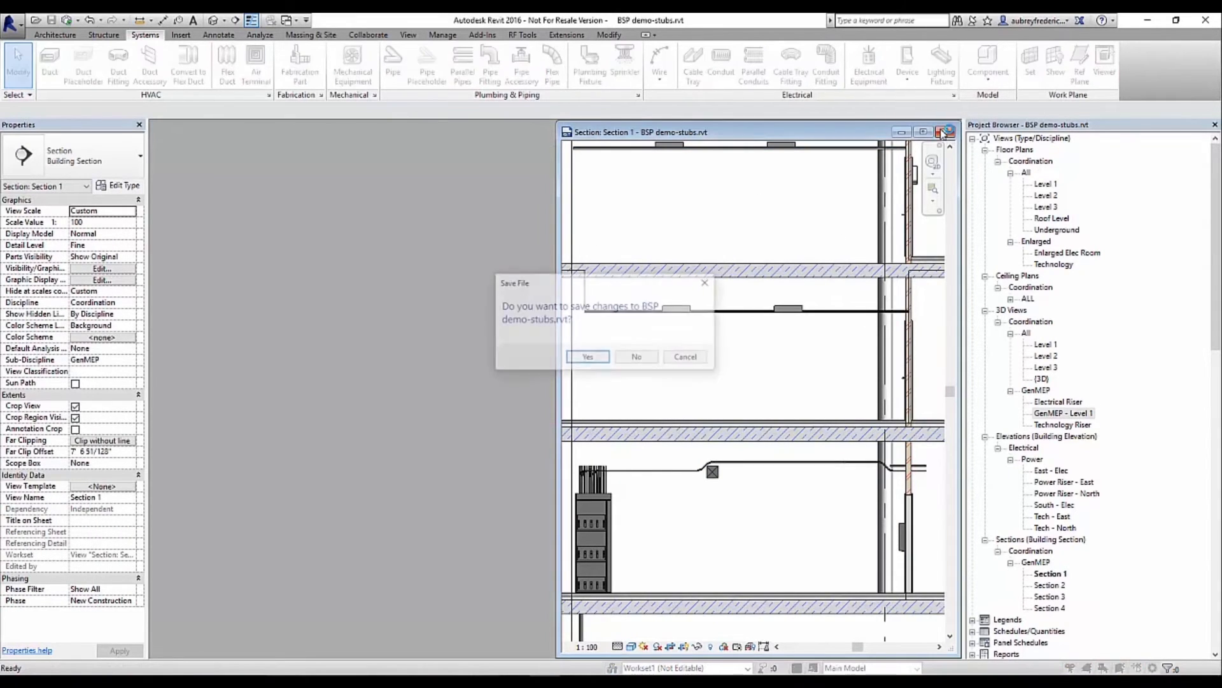
{"action": "left_click", "coordinate": [636, 357]}
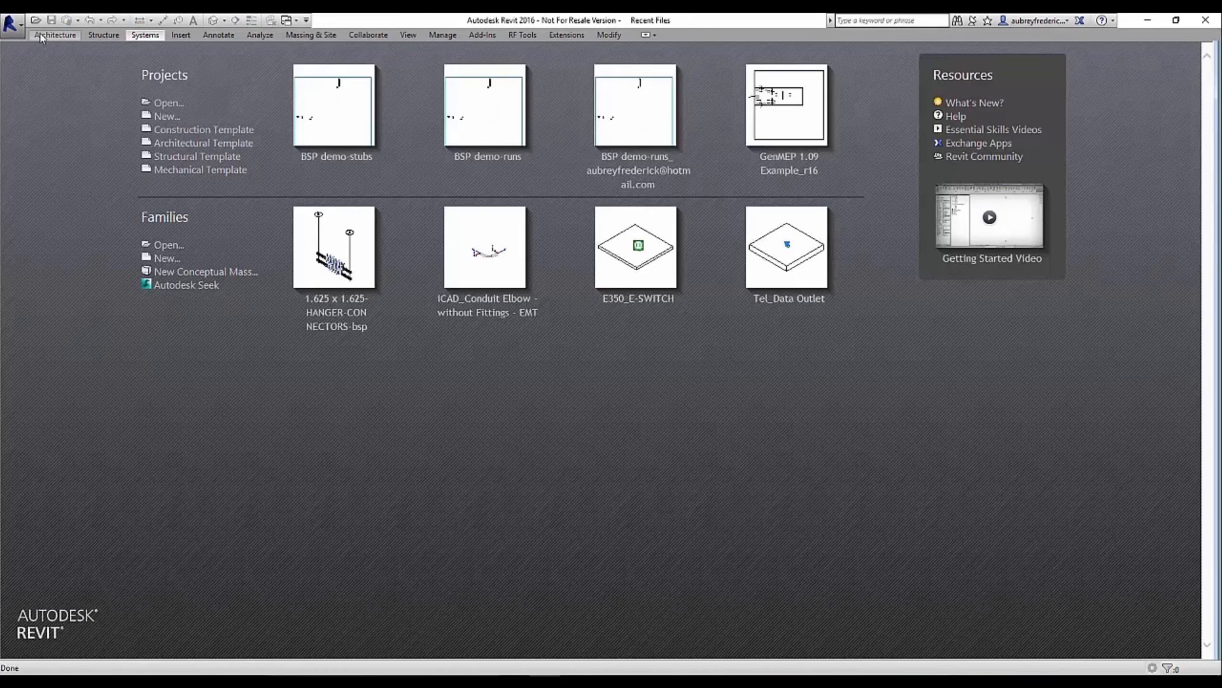
Step: Open BSP demo-runs.rvt from the Building Systems Planning folder without creating a new local copy
{"action": "left_click", "coordinate": [36, 20]}
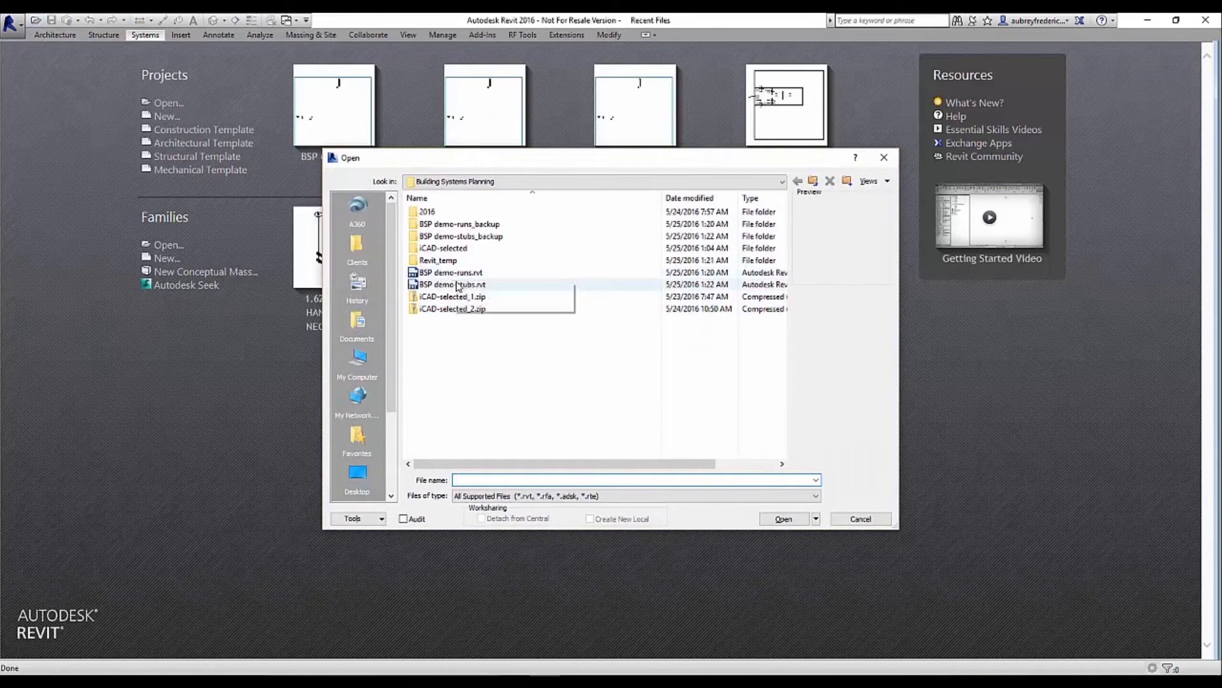
{"action": "left_click", "coordinate": [417, 273]}
{"action": "left_click", "coordinate": [601, 519]}
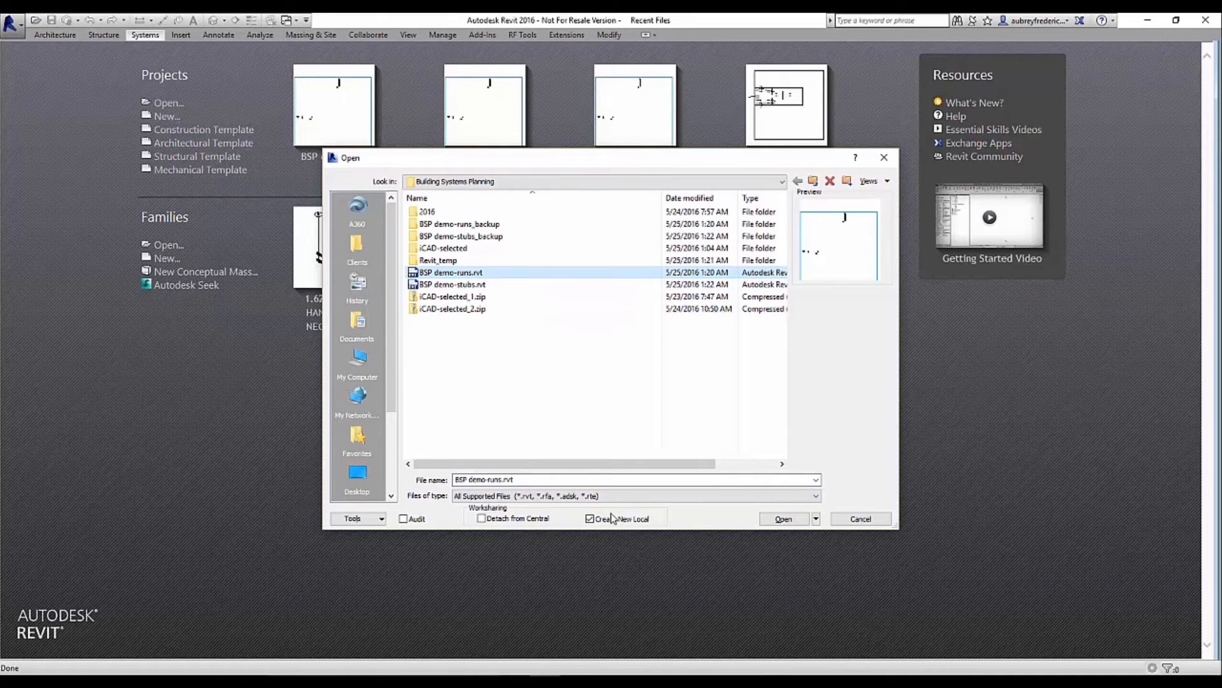
{"action": "left_click", "coordinate": [787, 519]}
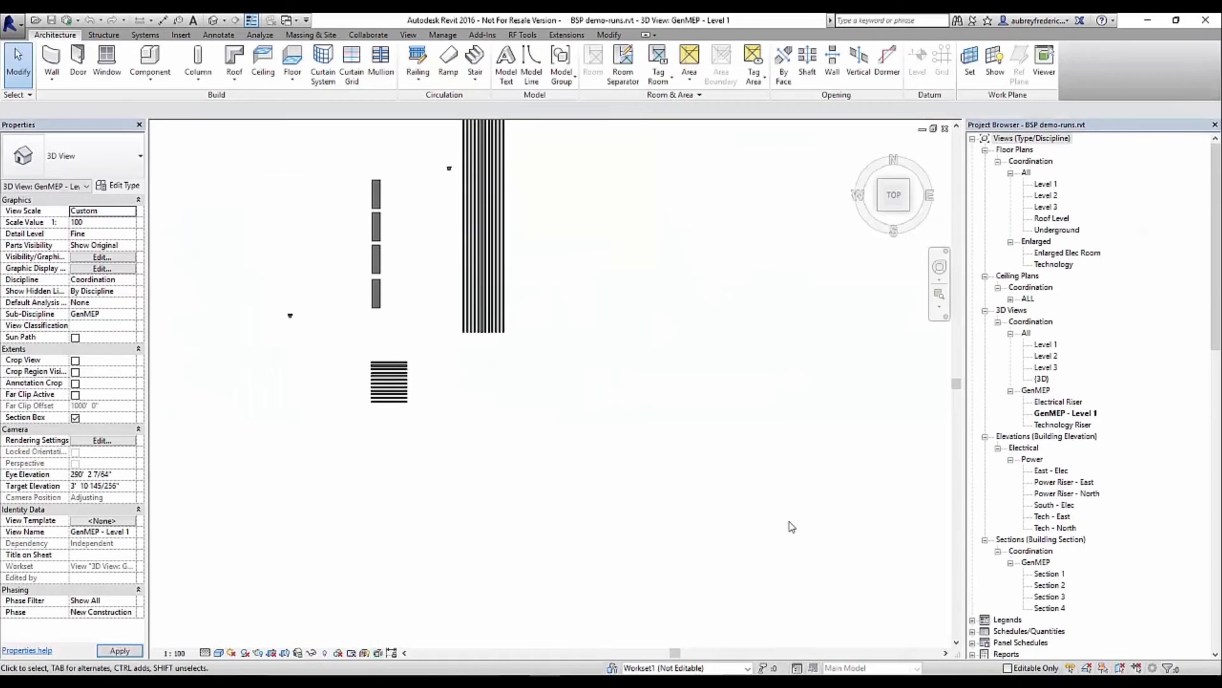
Step: Regenerate the AutoRoute plenums for the BSP demo-runs project
{"action": "scroll", "coordinate": [789, 526], "scroll_direction": "down", "scroll_amount": 4}
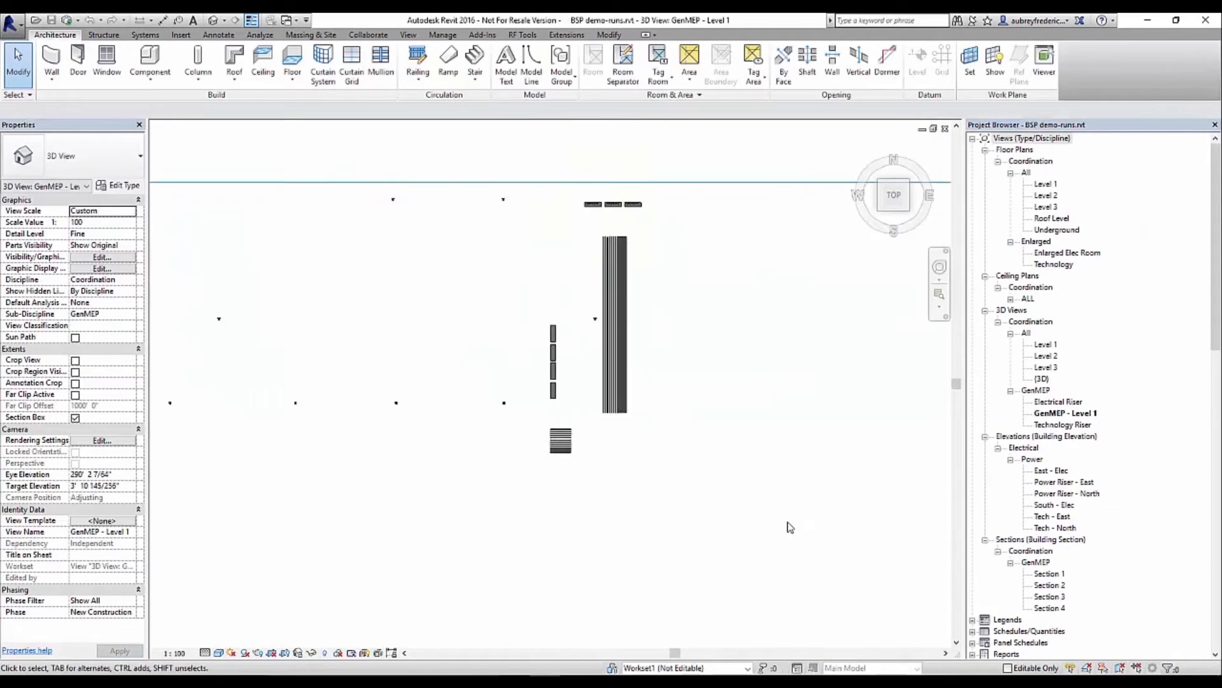
{"action": "middle_click_drag", "start_coordinate": [662, 566], "coordinate": [775, 390]}
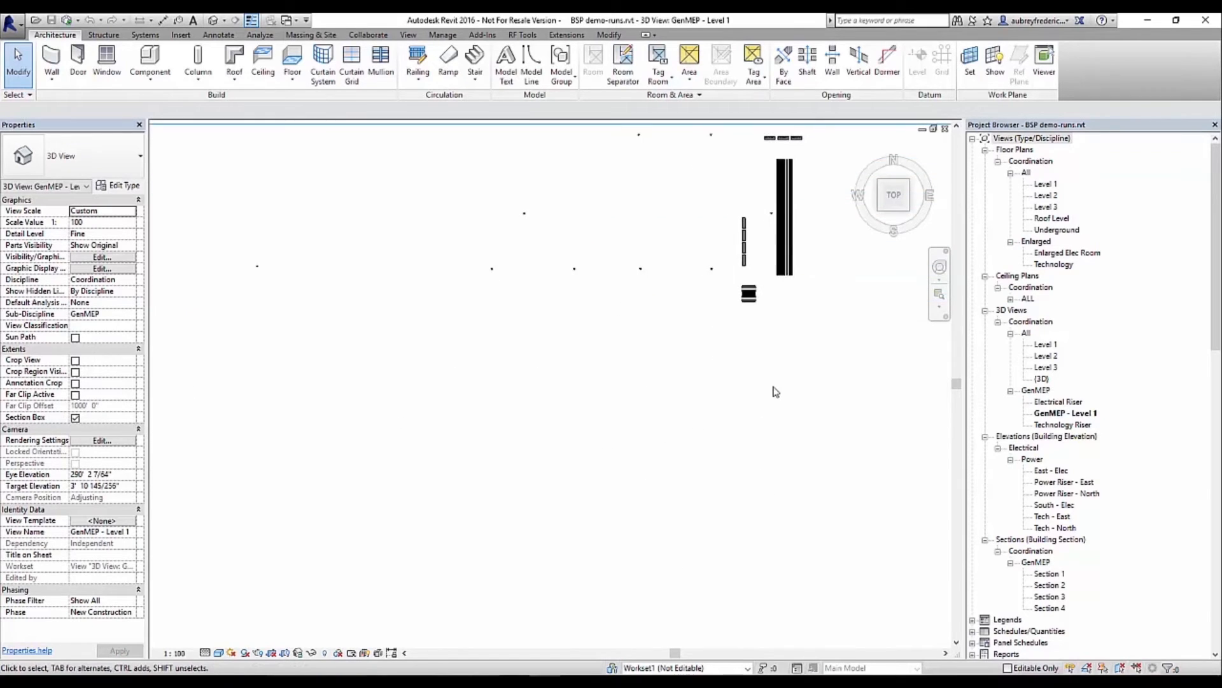
{"action": "scroll", "coordinate": [775, 390], "scroll_direction": "down", "scroll_amount": 2}
{"action": "middle_click_drag", "start_coordinate": [719, 485], "coordinate": [751, 374]}
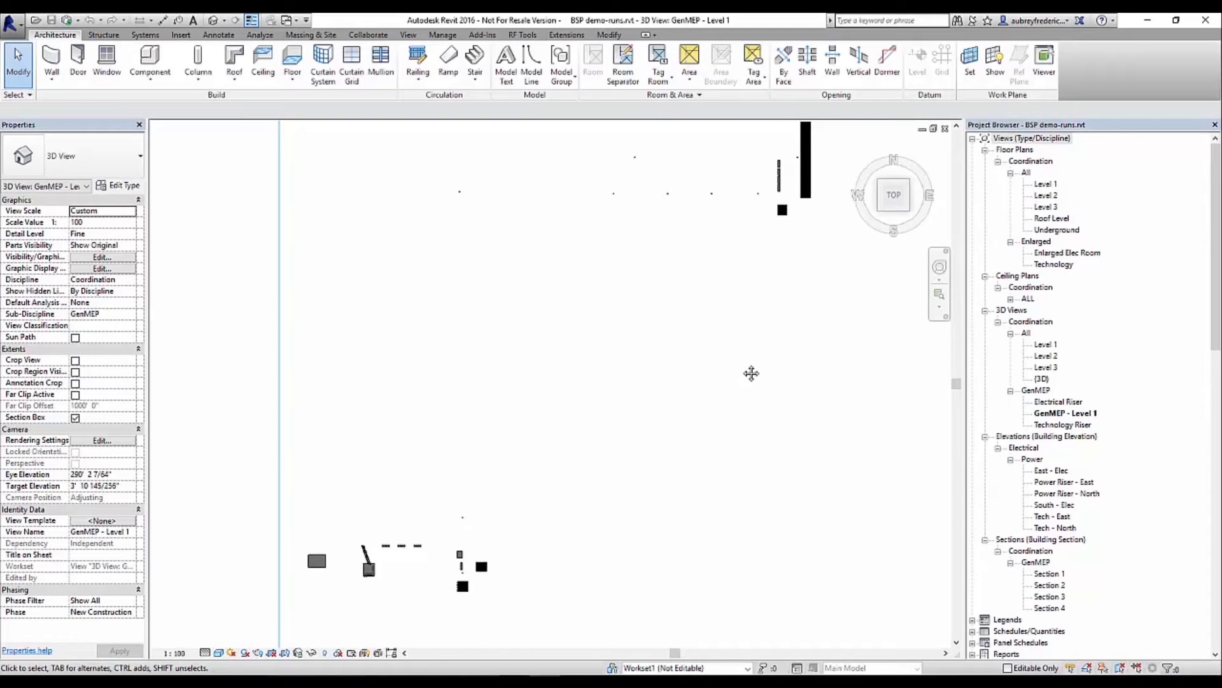
{"action": "scroll", "coordinate": [673, 390], "scroll_direction": "down", "scroll_amount": 1}
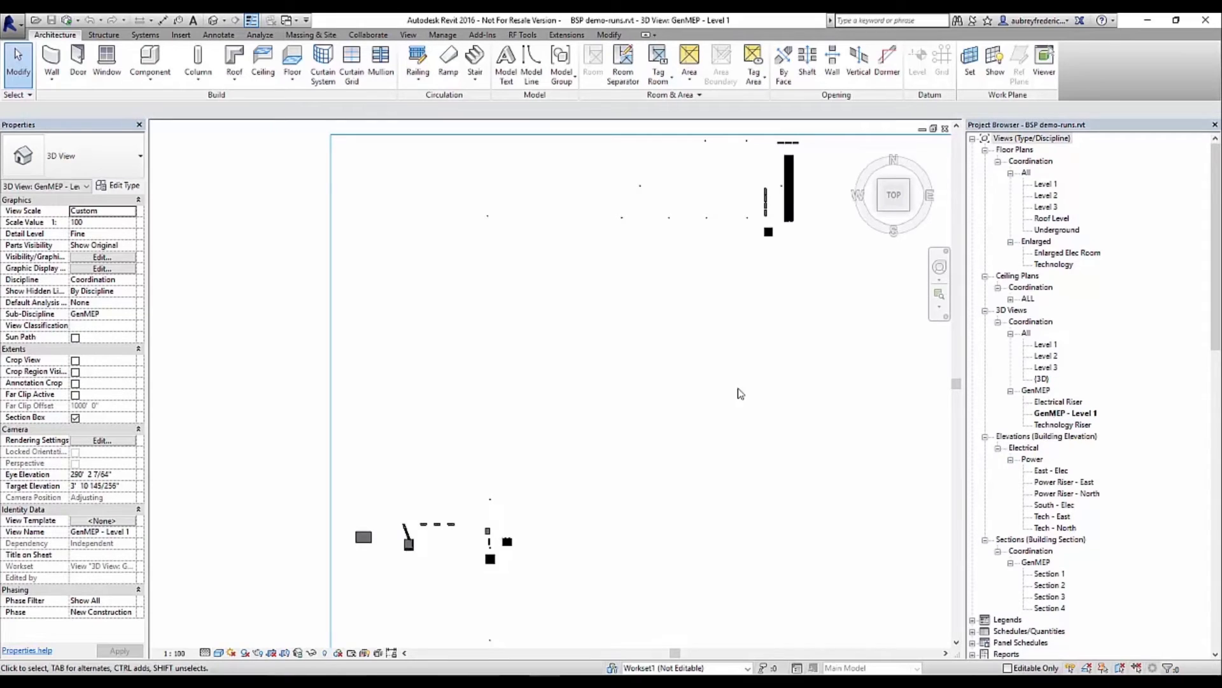
{"action": "scroll", "coordinate": [634, 529], "scroll_direction": "up", "scroll_amount": 1}
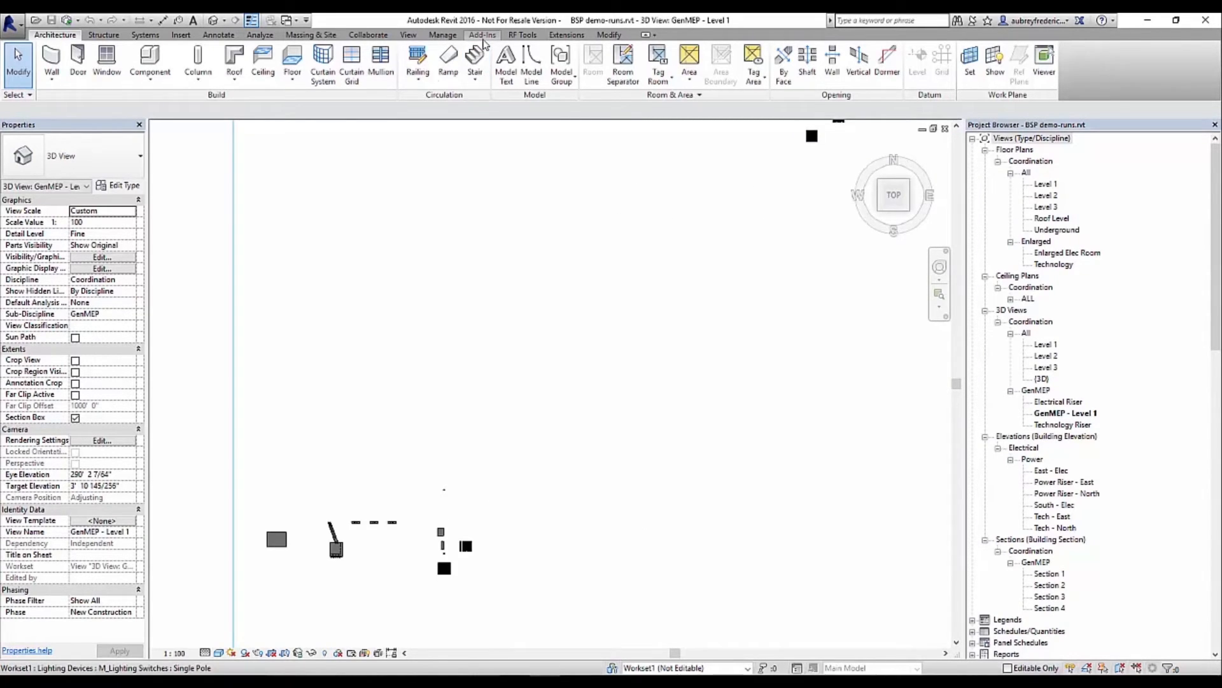
{"action": "left_click", "coordinate": [482, 36]}
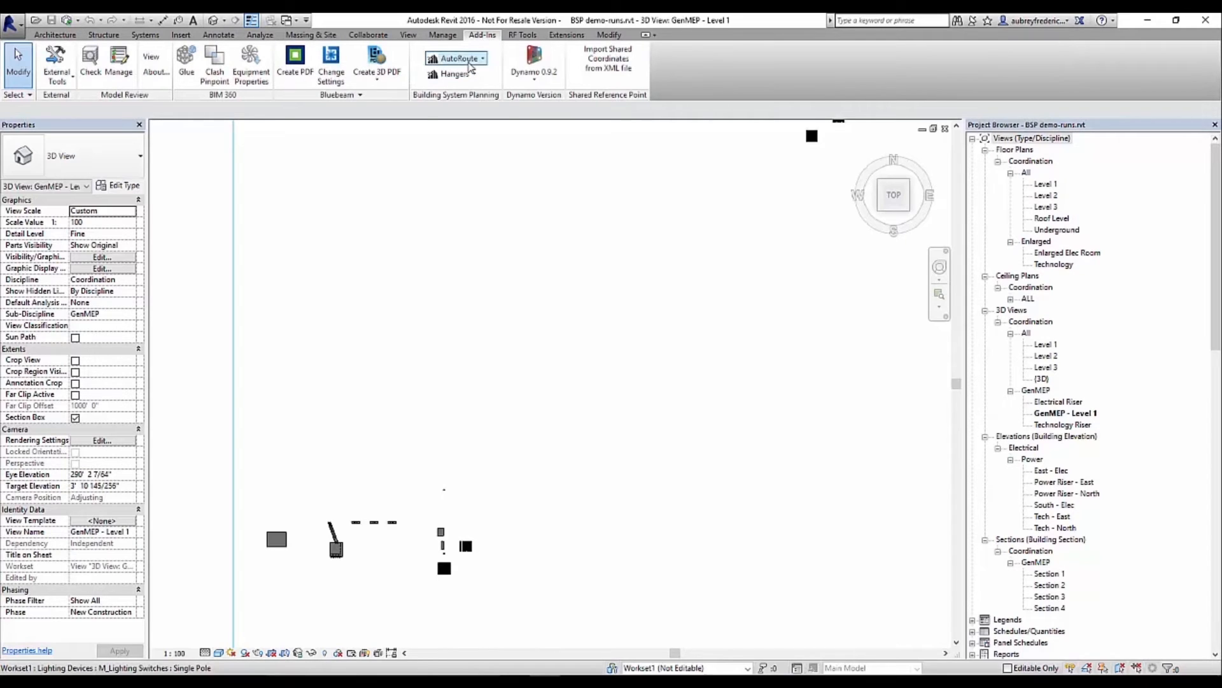
{"action": "left_click", "coordinate": [471, 60]}
{"action": "left_click", "coordinate": [475, 162]}
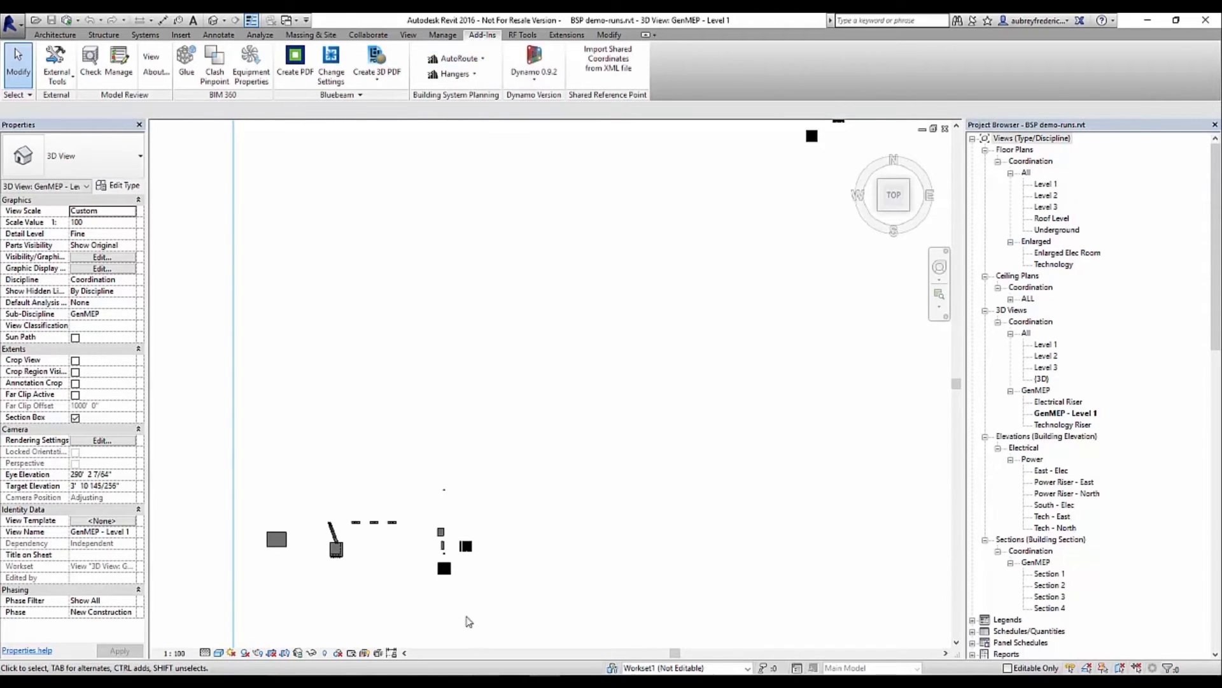
Step: Orbit the GenMEP - Level 1 3D view out of the top view to inspect the electrical equipment and conduit stubs
{"action": "left_click", "coordinate": [437, 576]}
{"action": "middle_click_drag", "start_coordinate": [535, 576], "coordinate": [574, 373], "text": "shift"}
{"action": "scroll", "coordinate": [536, 419], "scroll_direction": "up", "scroll_amount": 5}
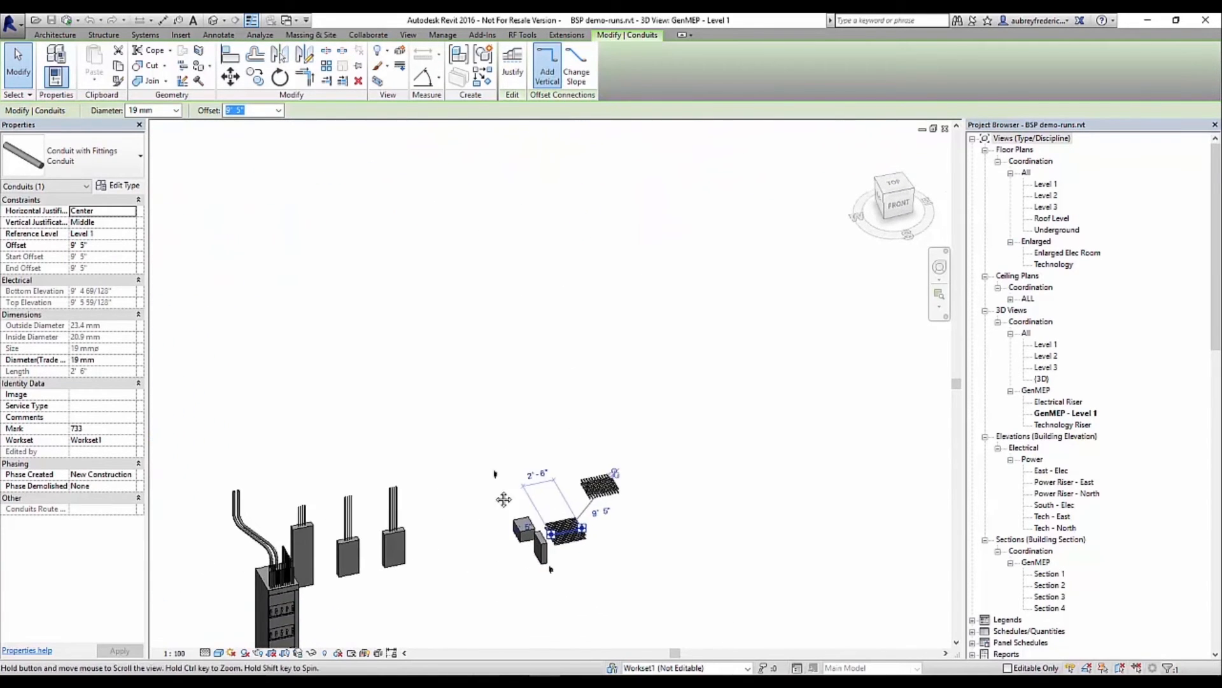
{"action": "key", "text": "Escape"}
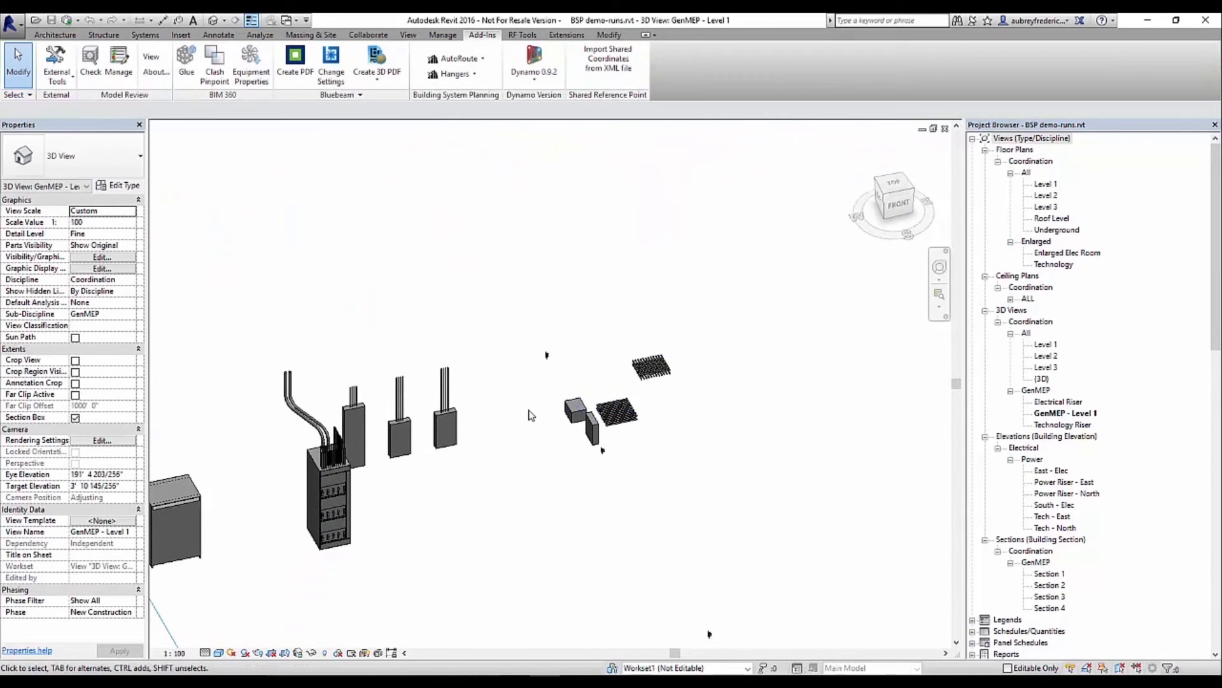
{"action": "left_click", "coordinate": [482, 58]}
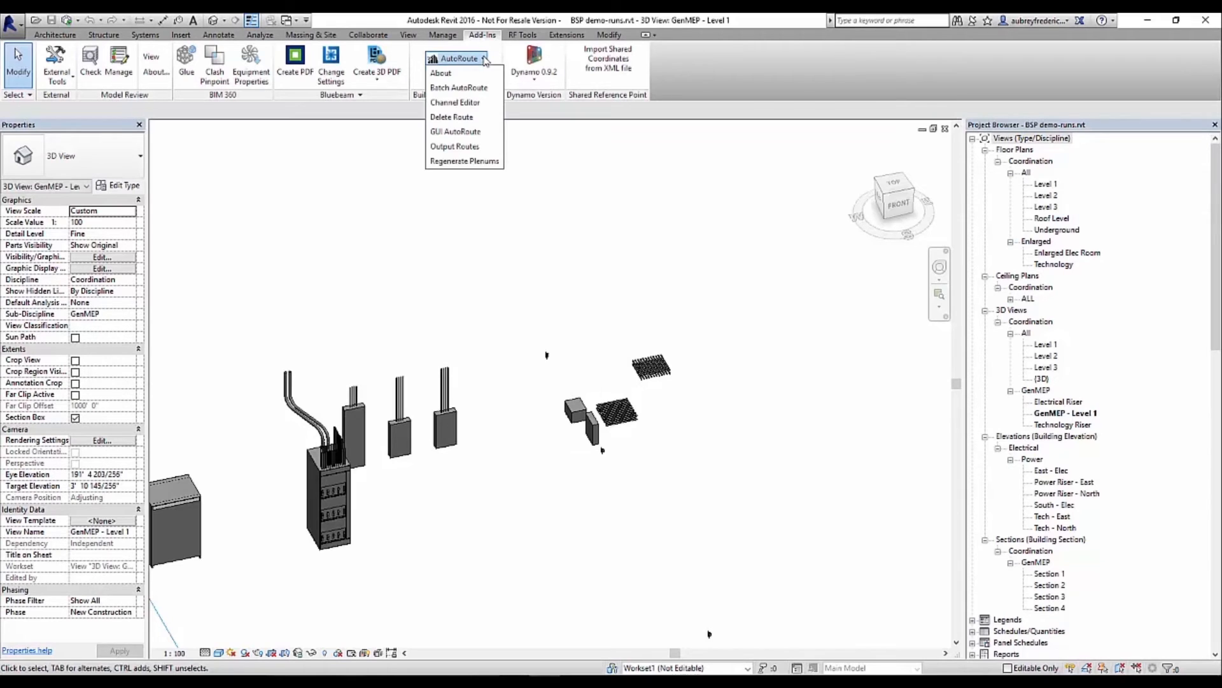
{"action": "left_click", "coordinate": [479, 90]}
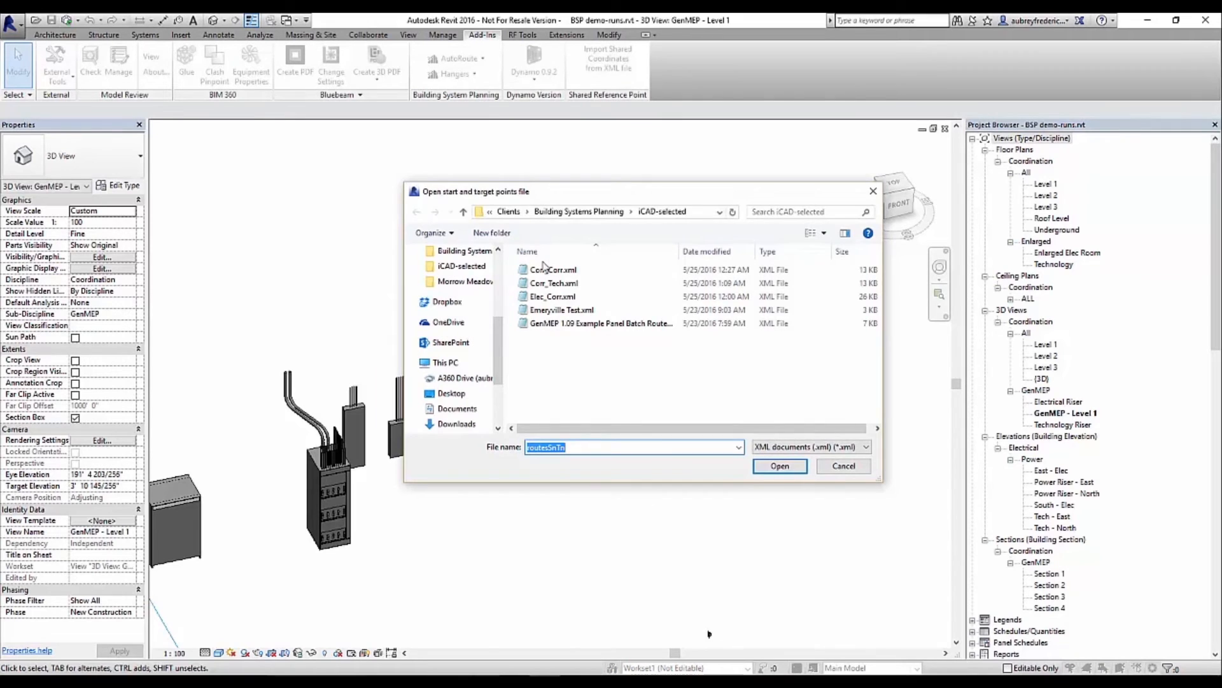
{"action": "key", "text": "Escape"}
Step: Open the Level 1 floor plan and tile it beside the 3D view, focused on the electrical room 111
{"action": "double_click", "coordinate": [1046, 184]}
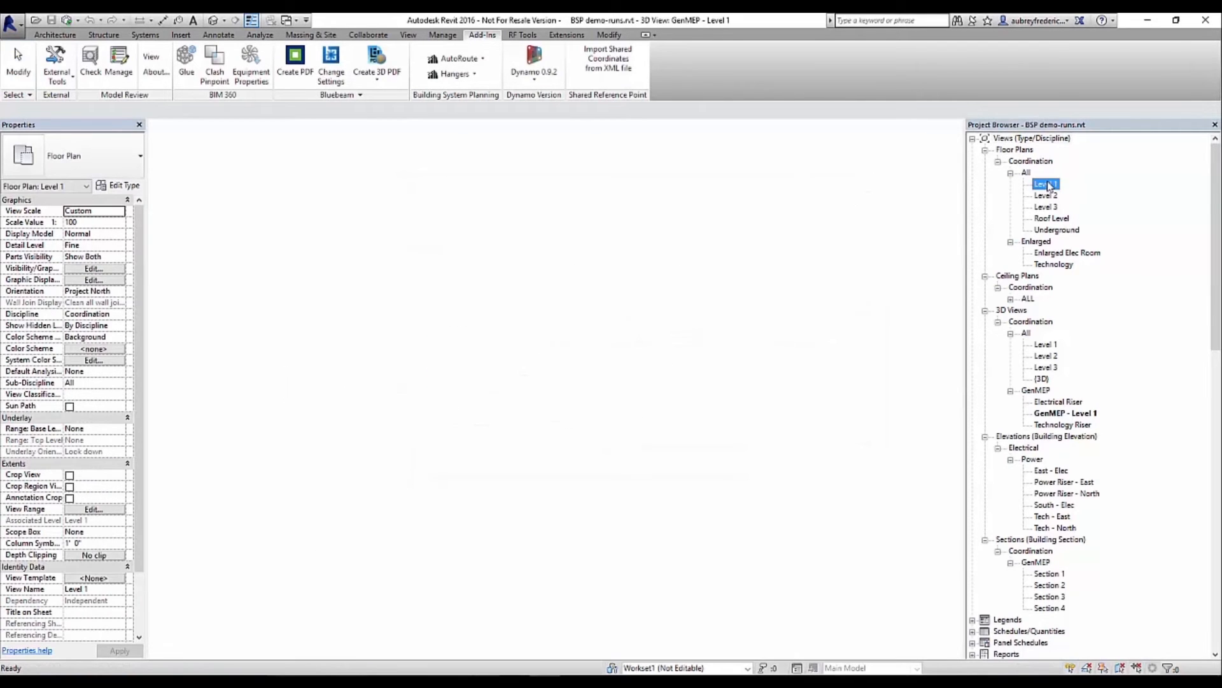
{"action": "key", "text": "w"}
{"action": "key", "text": "t"}
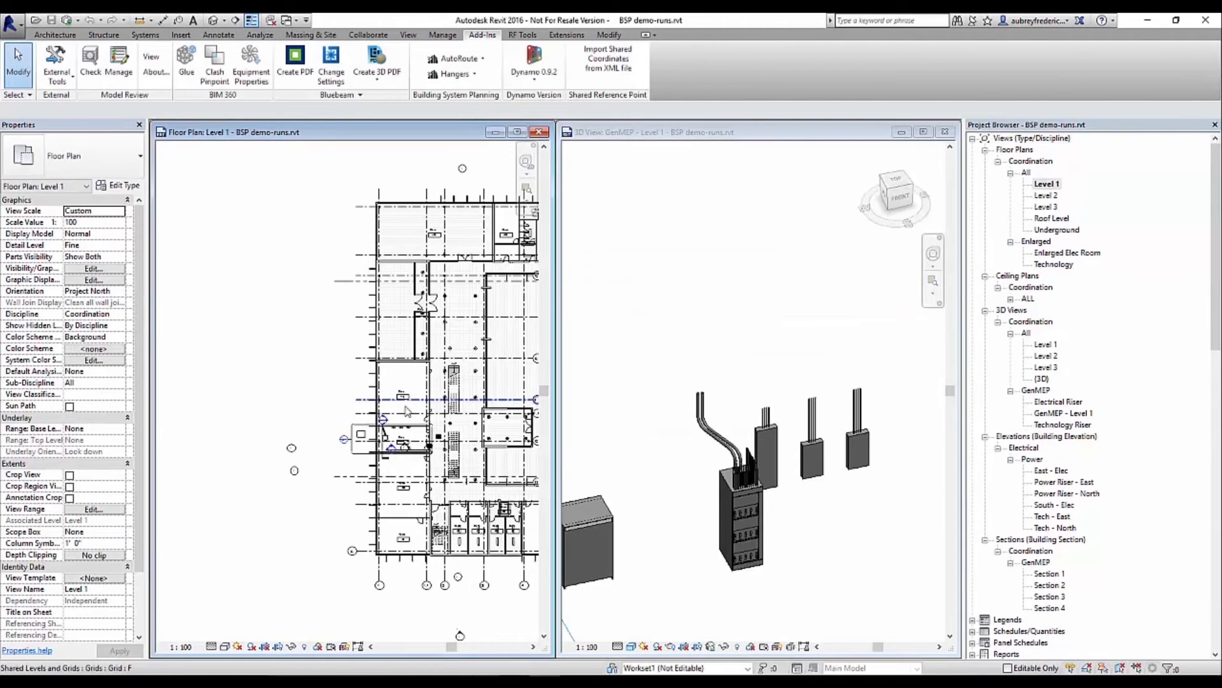
{"action": "scroll", "coordinate": [390, 452], "scroll_direction": "up", "scroll_amount": 2}
{"action": "scroll", "coordinate": [462, 448], "scroll_direction": "up", "scroll_amount": 5}
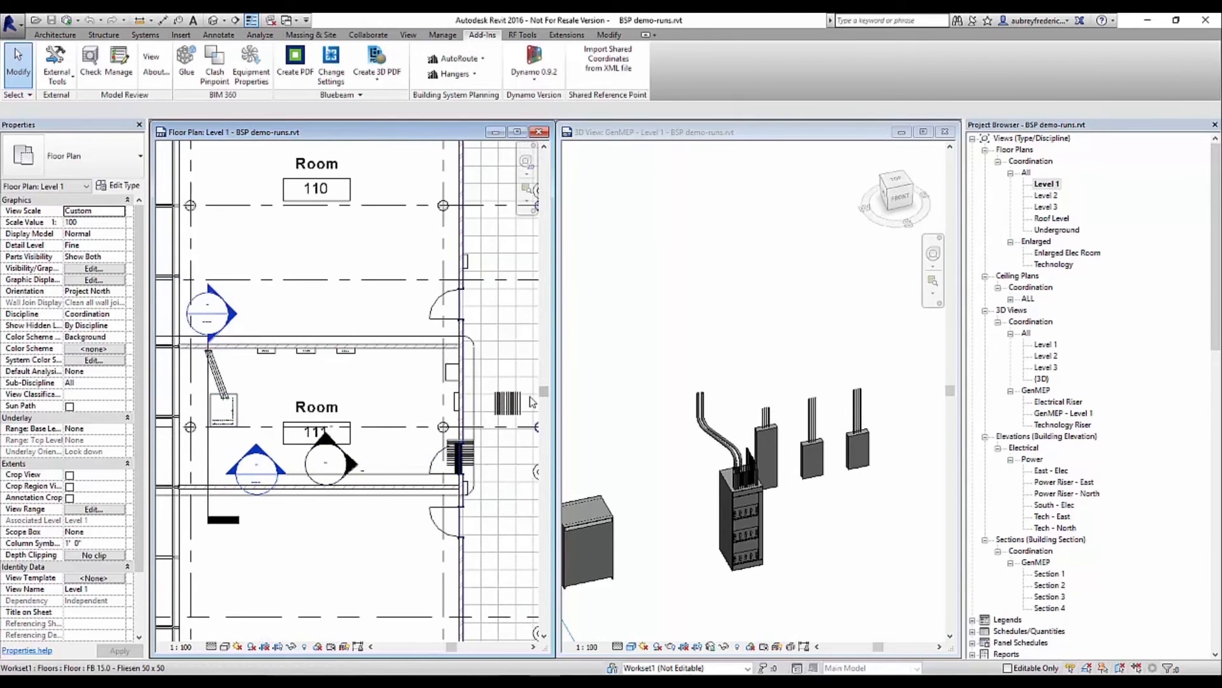
Step: Run Batch AutoRoute with the start and target points file Elec_Corr.xml
{"action": "left_click", "coordinate": [858, 539]}
{"action": "scroll", "coordinate": [858, 538], "scroll_direction": "down", "scroll_amount": 2}
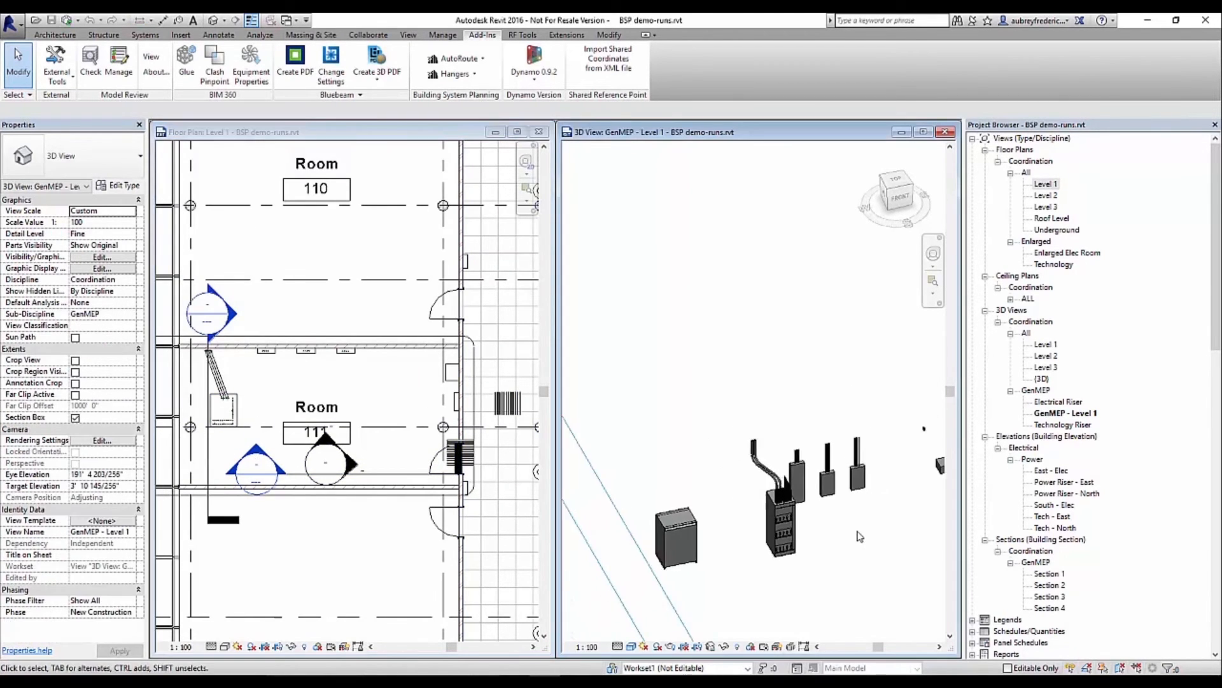
{"action": "left_click", "coordinate": [482, 58]}
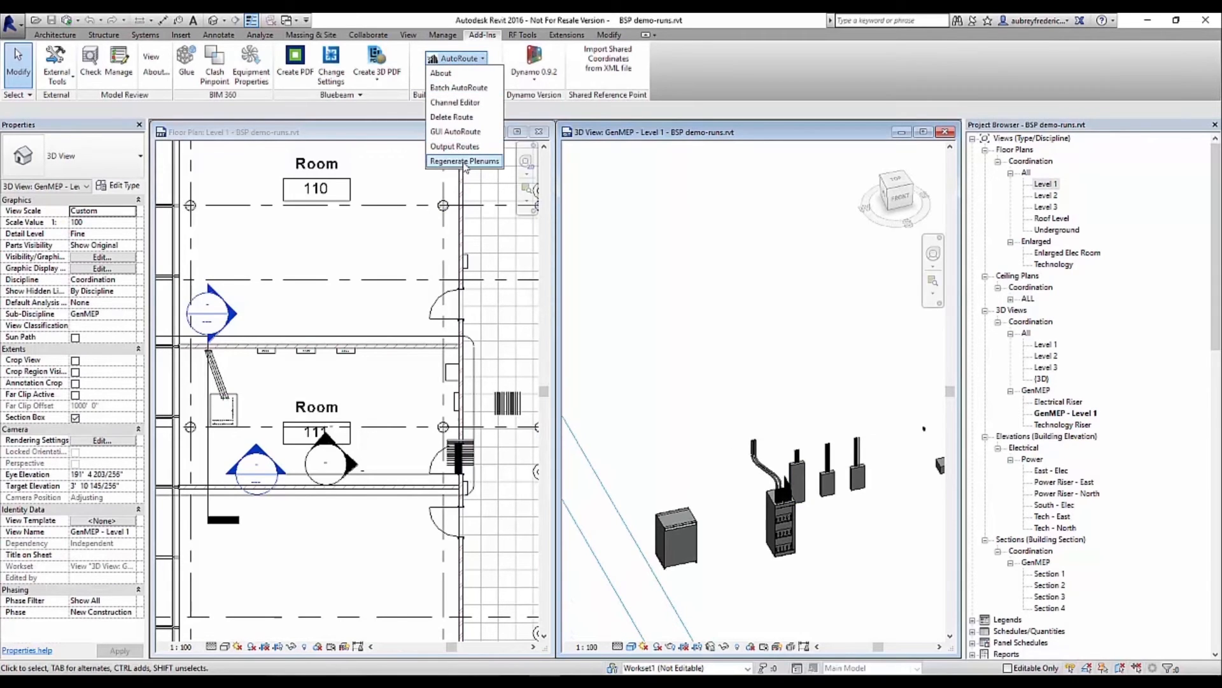
{"action": "left_click", "coordinate": [456, 88]}
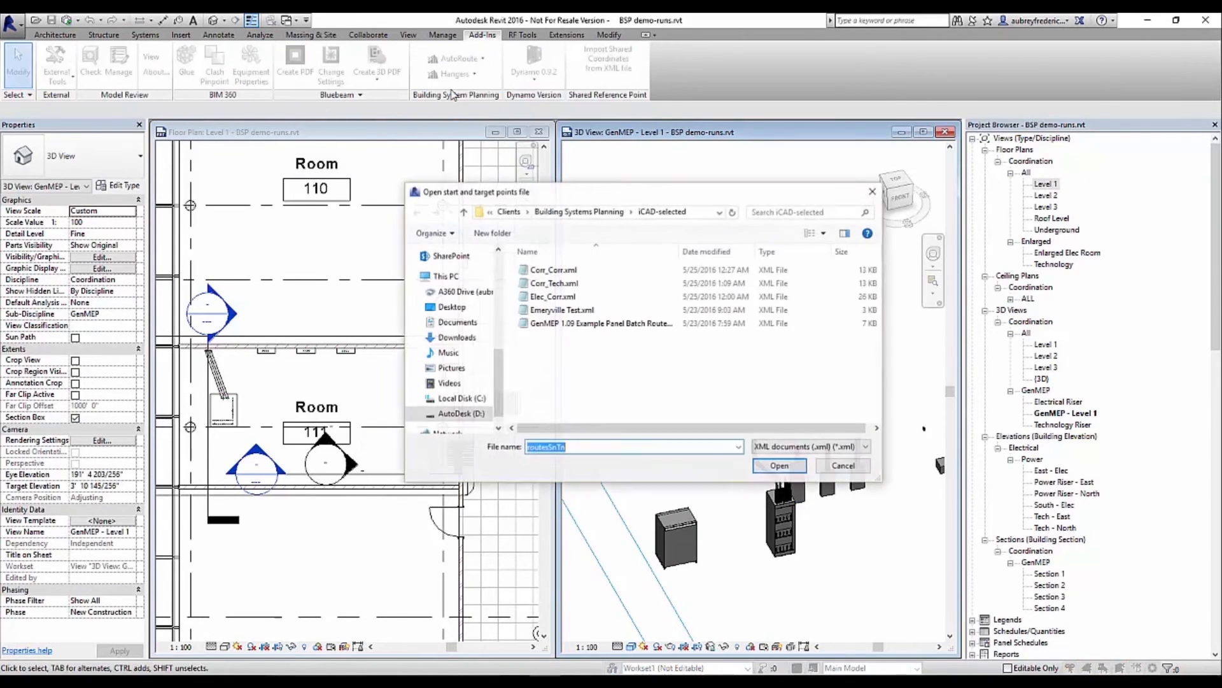
{"action": "left_click", "coordinate": [554, 297]}
{"action": "left_click", "coordinate": [778, 466]}
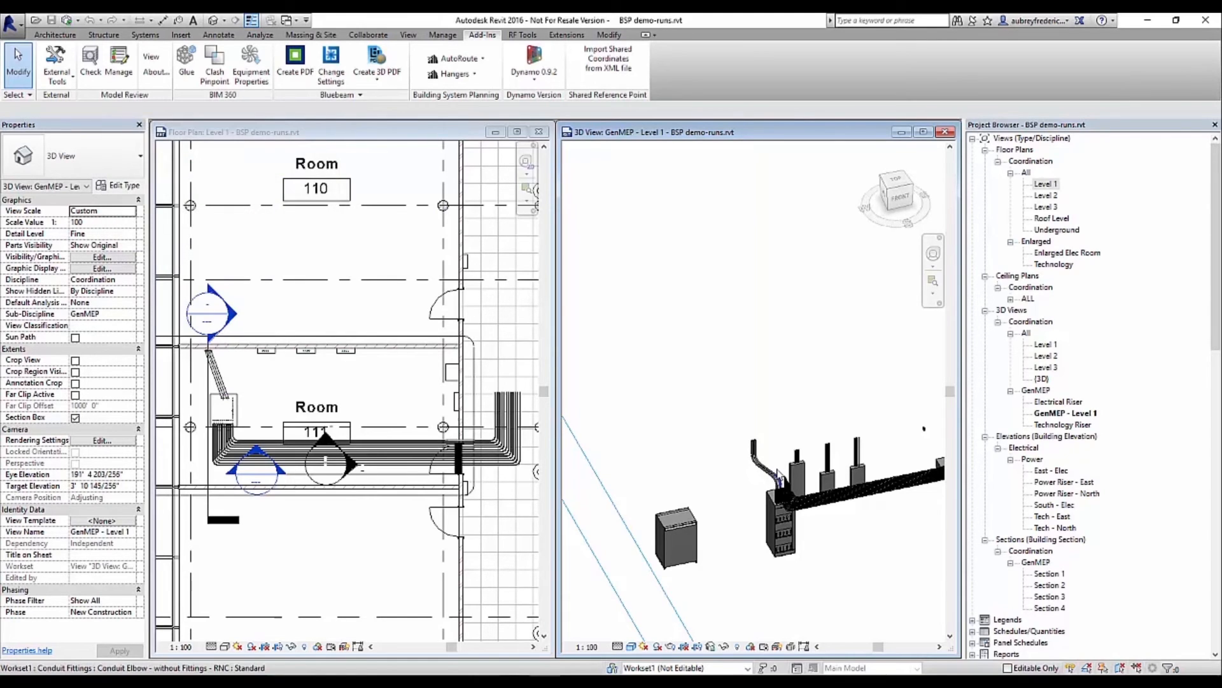
Step: Examine the electrical room conduit runs in 3D and the corridor path towards the technology room on the Level 1 plan
{"action": "scroll", "coordinate": [718, 333], "scroll_direction": "down", "scroll_amount": 3}
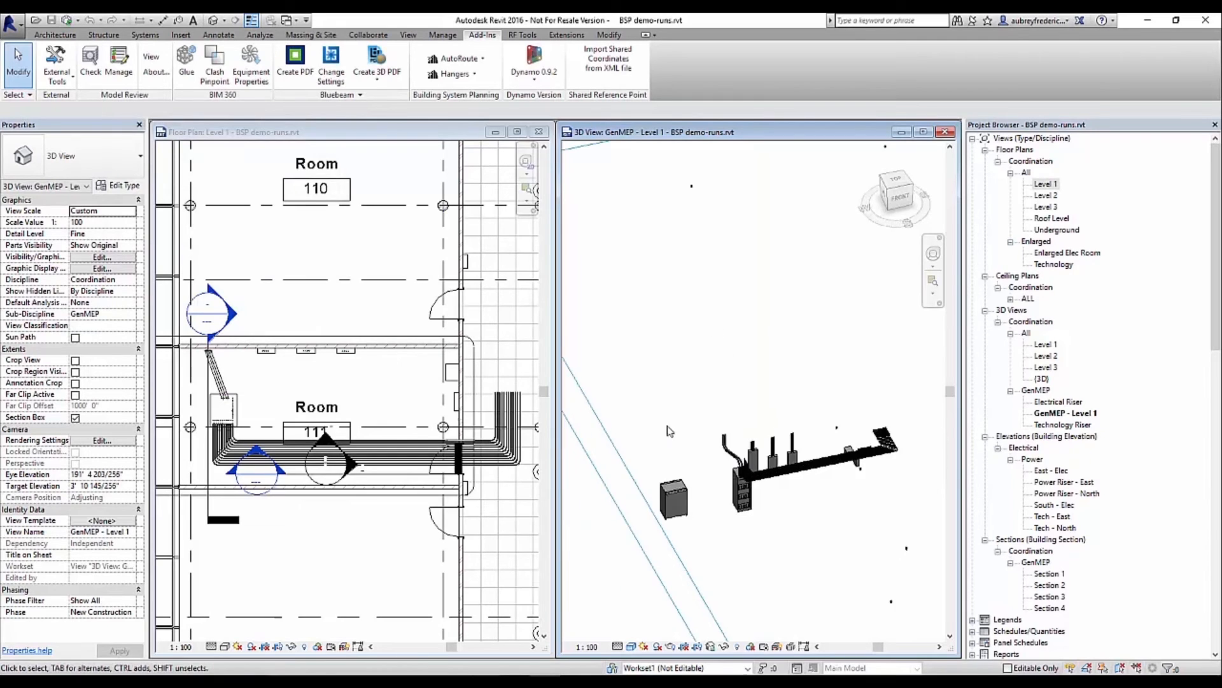
{"action": "scroll", "coordinate": [883, 393], "scroll_direction": "up", "scroll_amount": 1}
{"action": "middle_click_drag", "start_coordinate": [794, 293], "coordinate": [558, 456]}
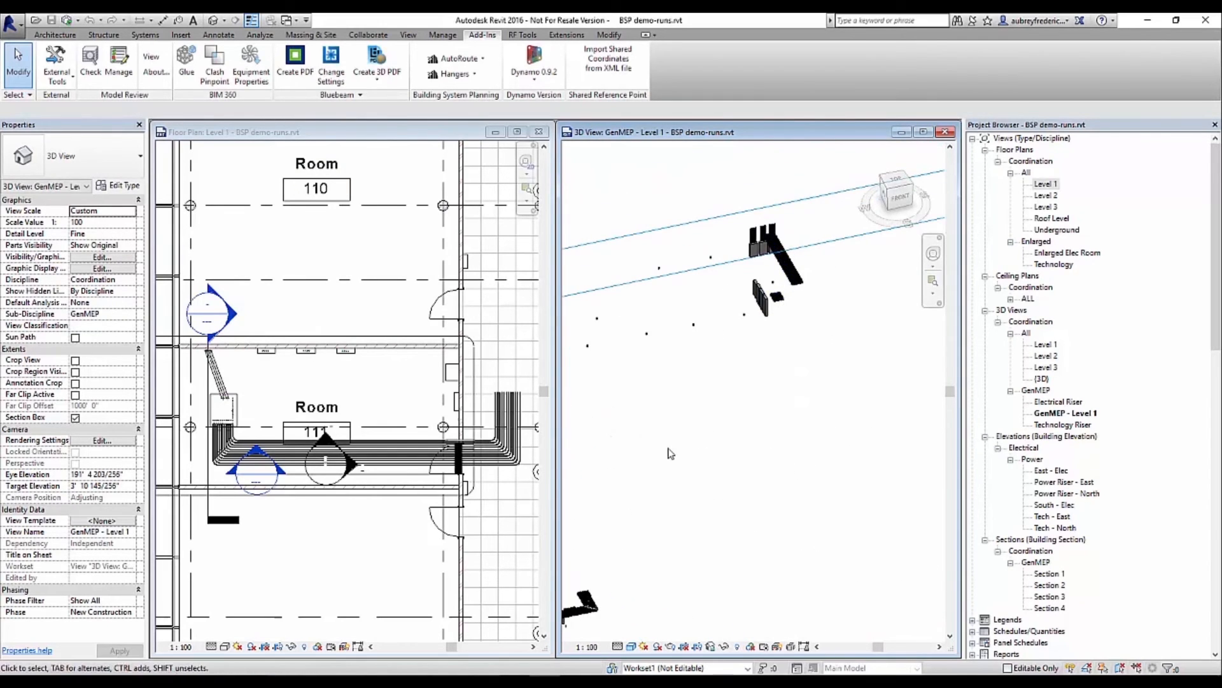
{"action": "middle_click_drag", "start_coordinate": [671, 453], "coordinate": [790, 387]}
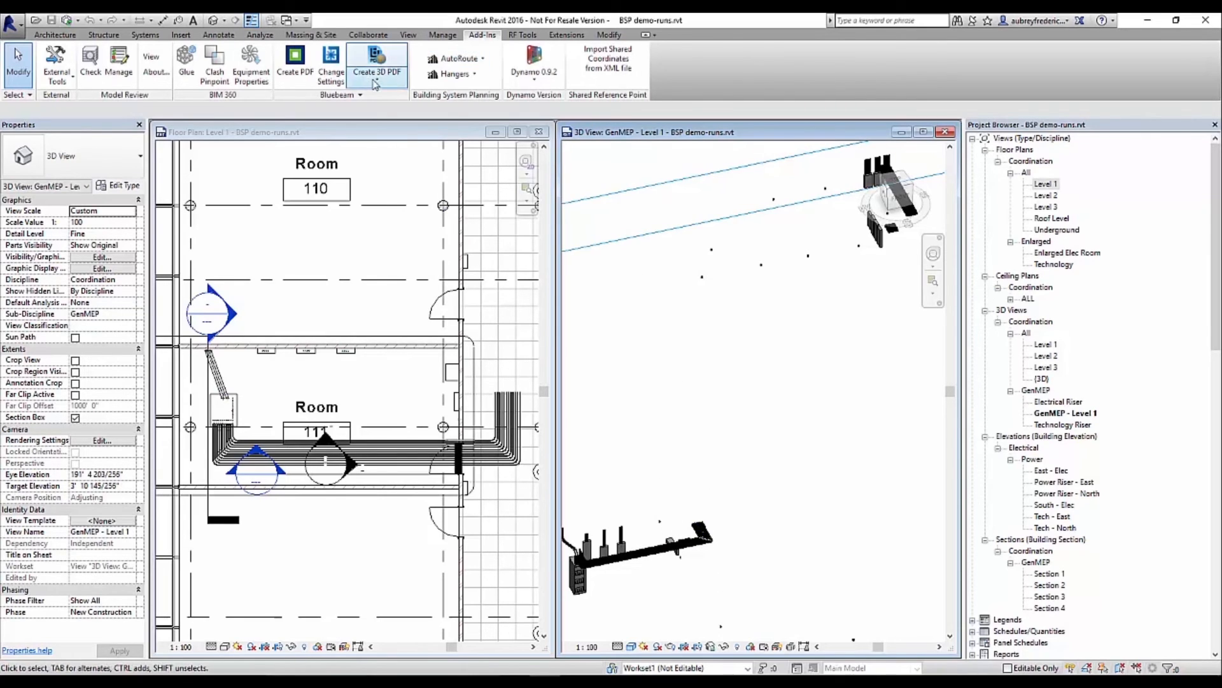
{"action": "left_click", "coordinate": [457, 58]}
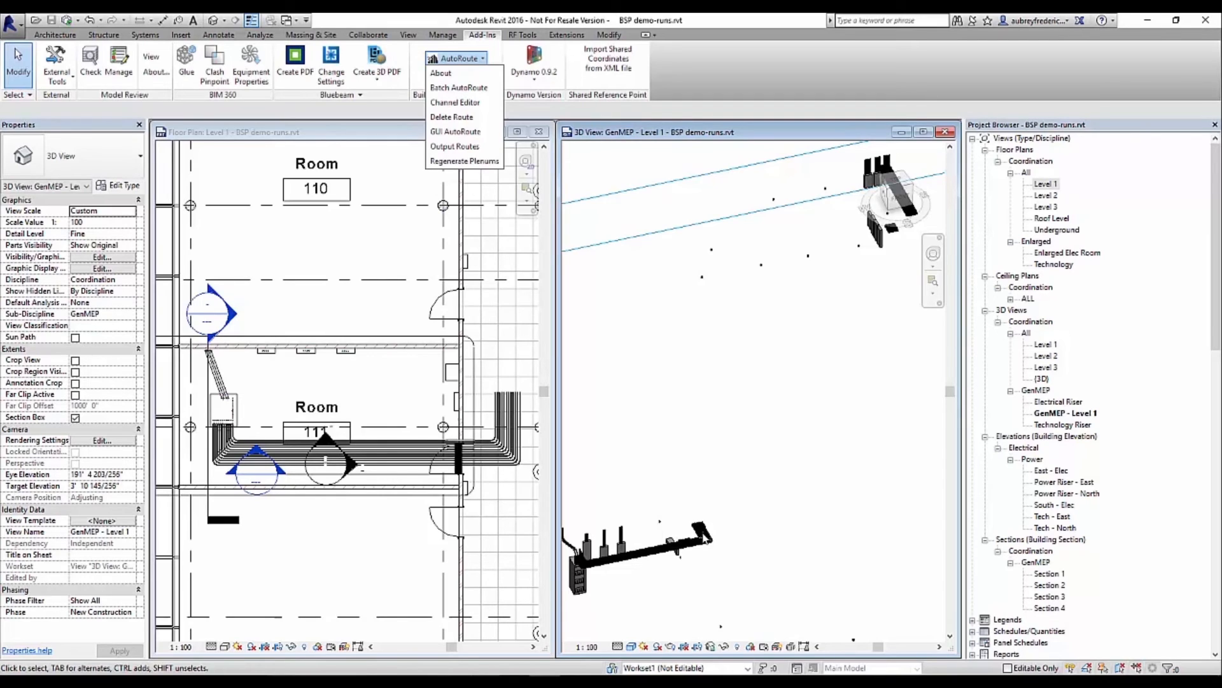
{"action": "left_click", "coordinate": [717, 460]}
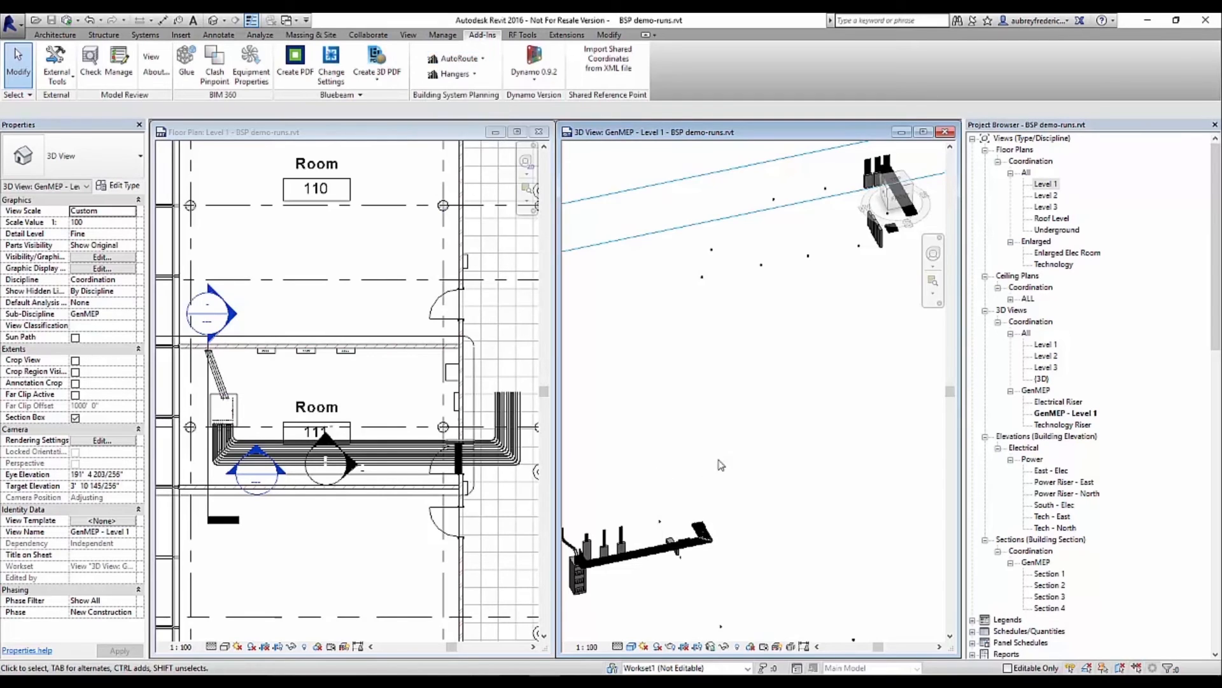
{"action": "left_click", "coordinate": [374, 559]}
{"action": "scroll", "coordinate": [223, 630], "scroll_direction": "down", "scroll_amount": 5}
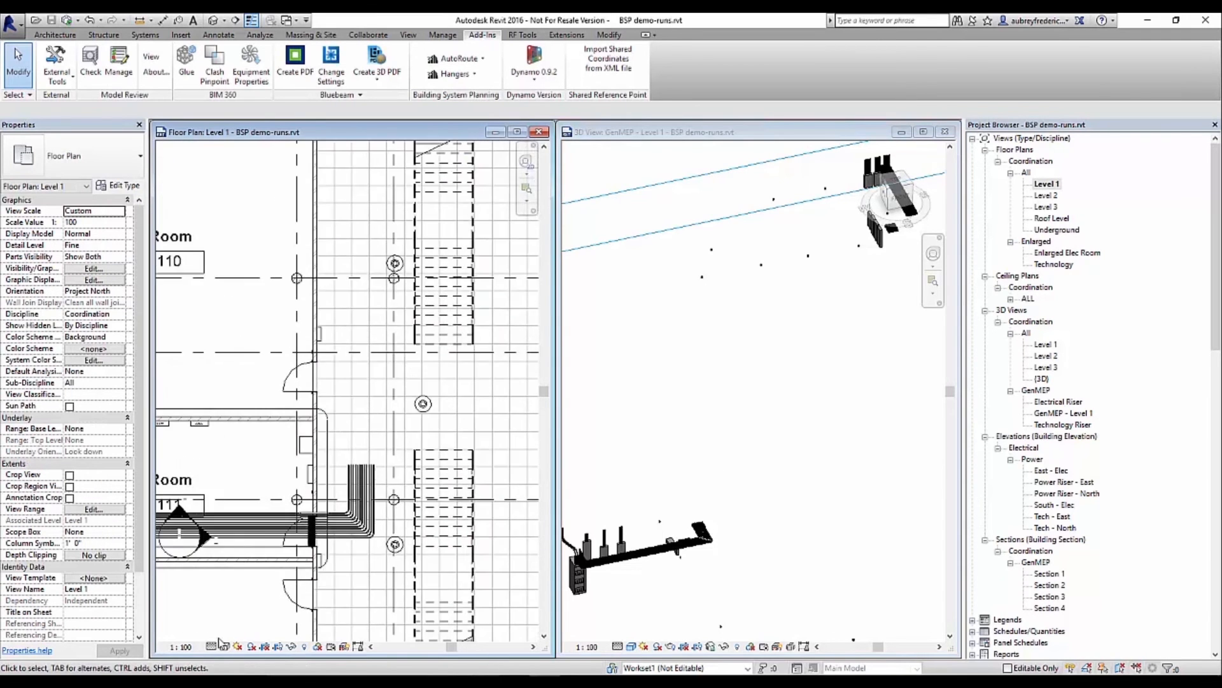
{"action": "middle_click_drag", "start_coordinate": [157, 586], "coordinate": [167, 469]}
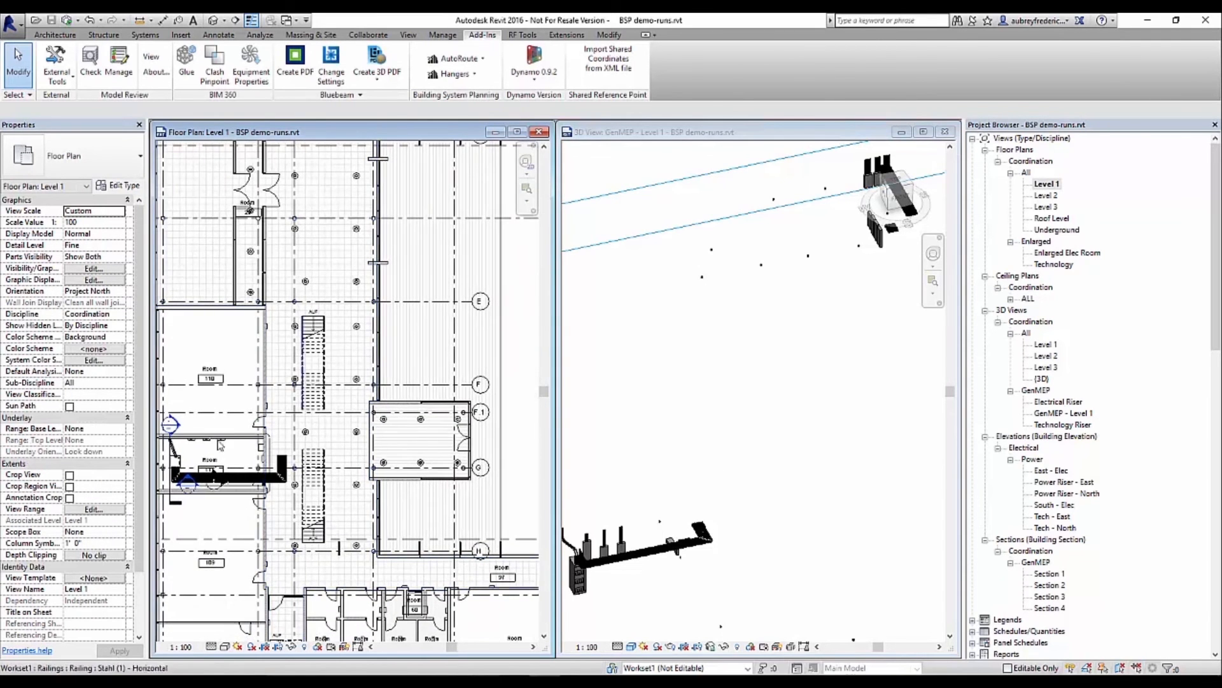
{"action": "middle_click_drag", "start_coordinate": [318, 293], "coordinate": [245, 418]}
{"action": "scroll", "coordinate": [245, 419], "scroll_direction": "down", "scroll_amount": 1}
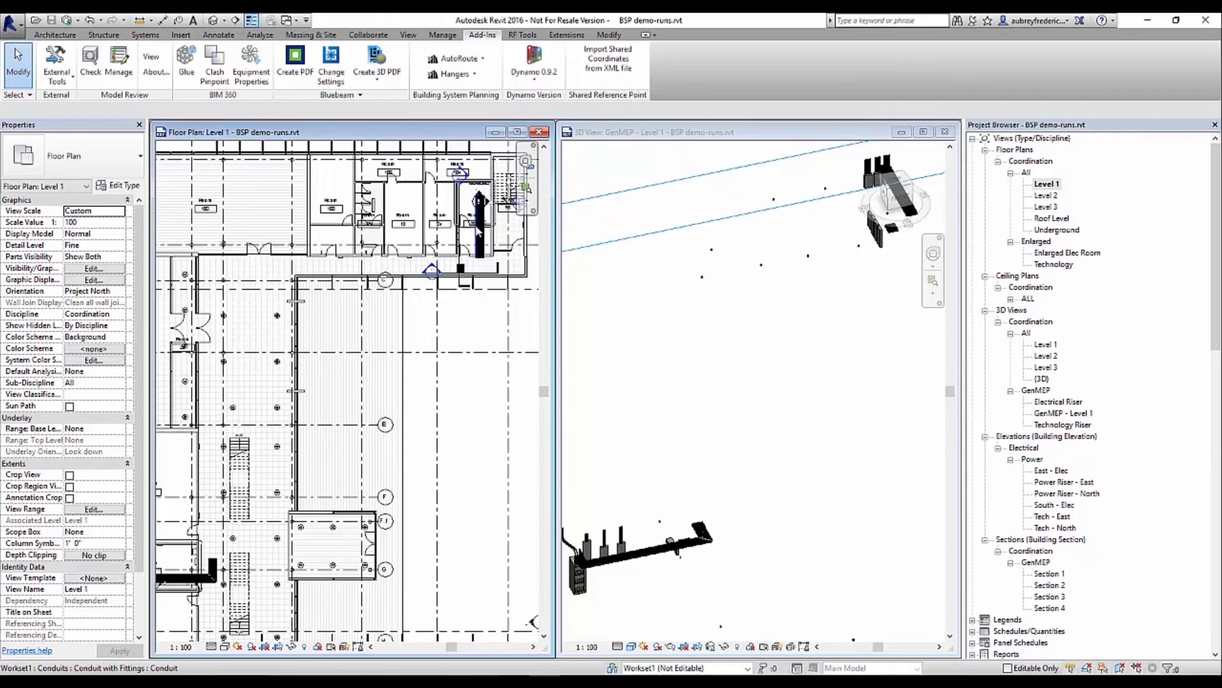
{"action": "middle_click_drag", "start_coordinate": [417, 408], "coordinate": [429, 348]}
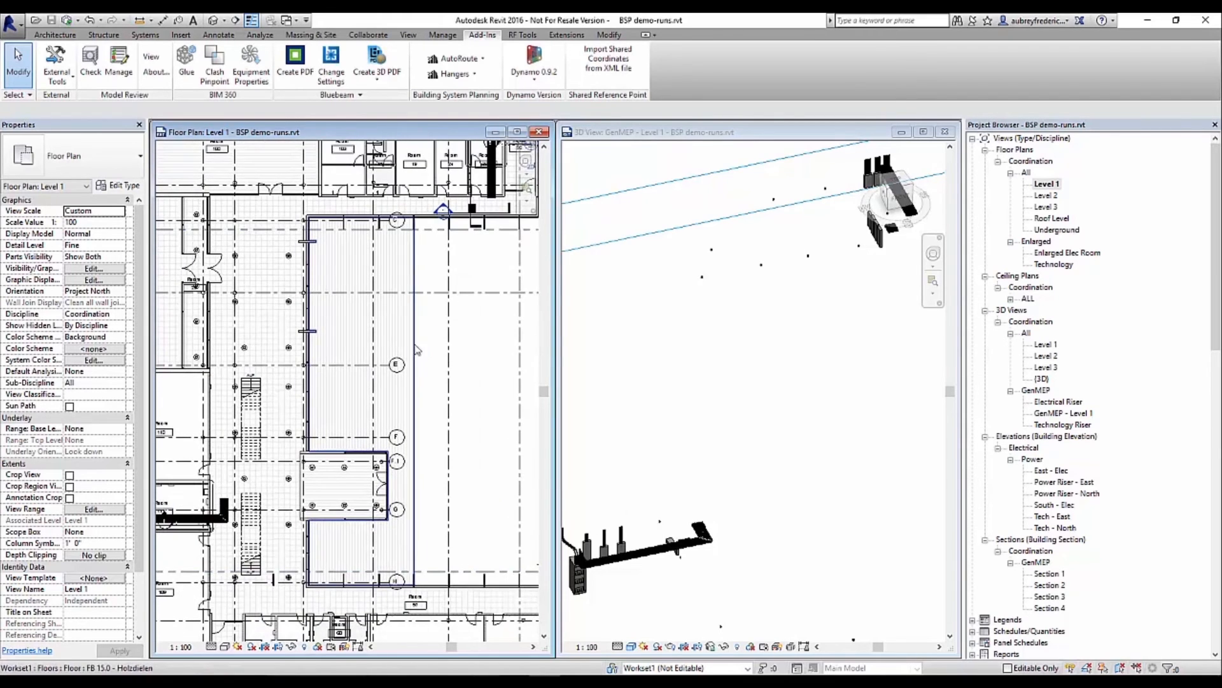
Step: Batch-route the corridor conduits from the points file Corr_Corr.xml
{"action": "left_click", "coordinate": [475, 59]}
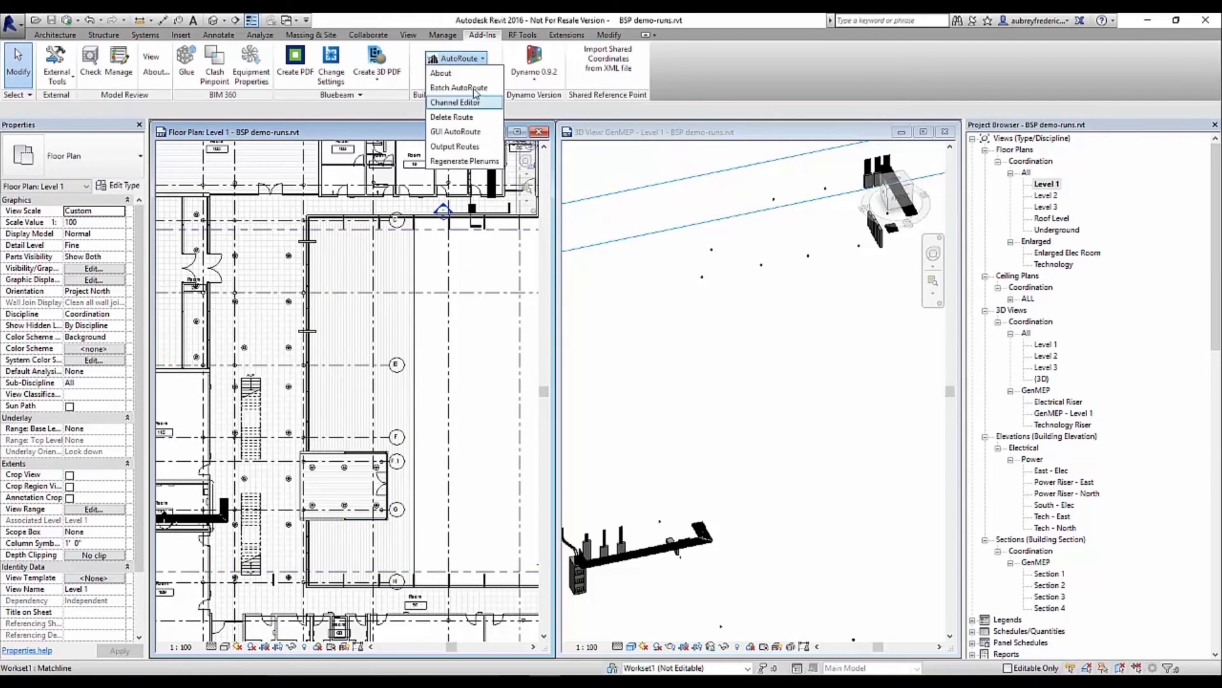
{"action": "left_click", "coordinate": [474, 88]}
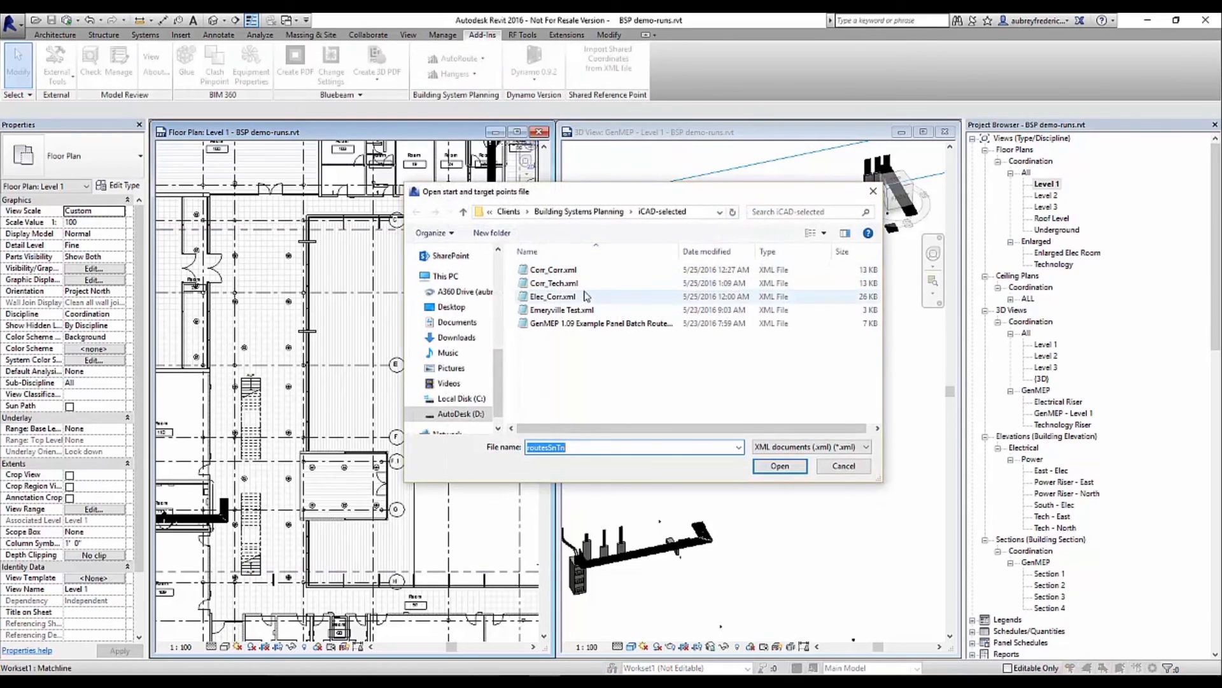
{"action": "left_click", "coordinate": [561, 270]}
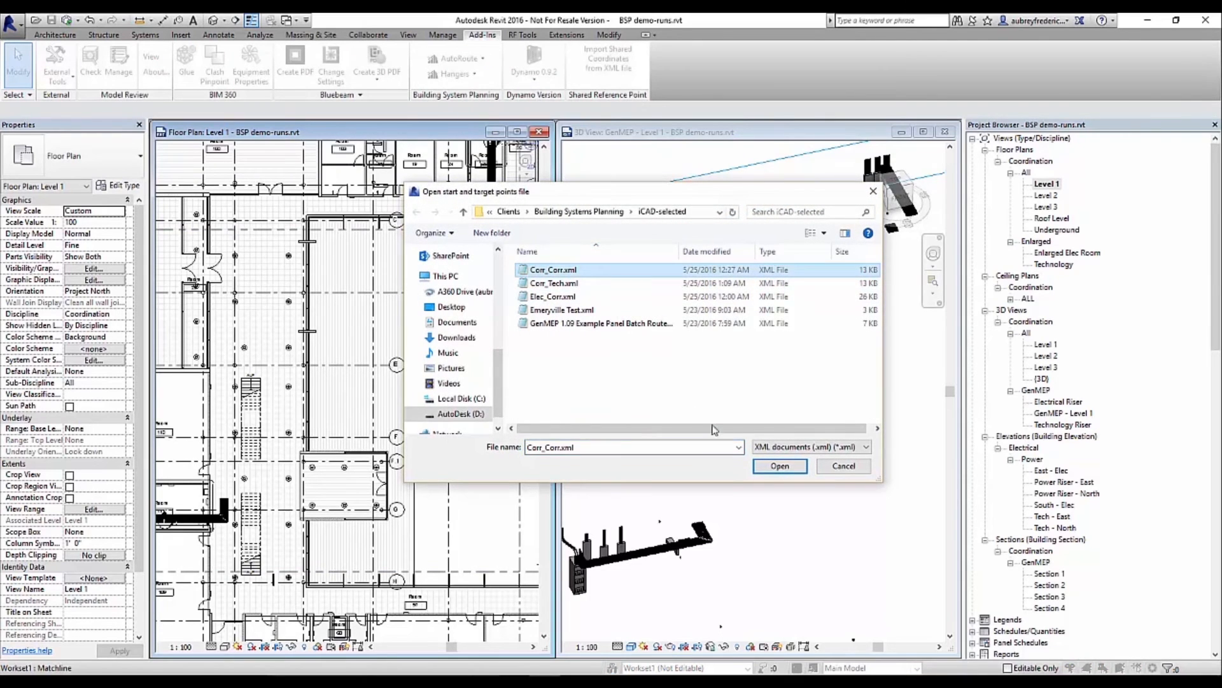
{"action": "left_click", "coordinate": [773, 466]}
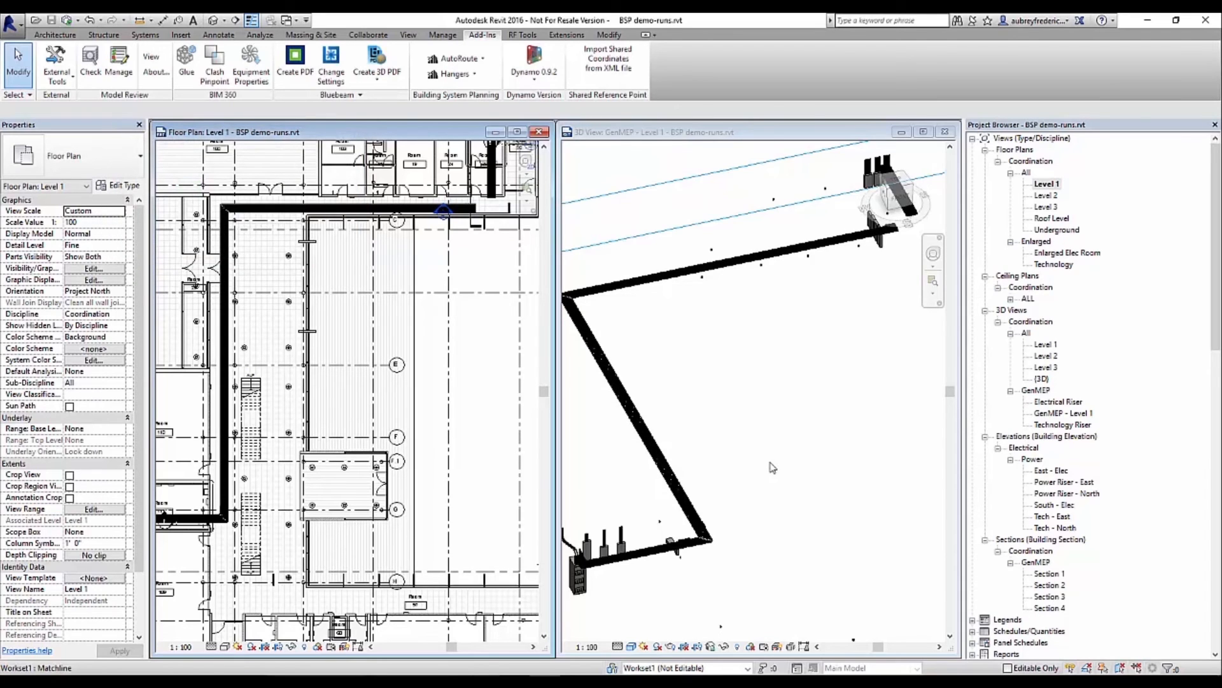
Step: Examine the routed corridor conduits and the gap to the technology room conduits in the 3D view and Level 1 plan
{"action": "left_click", "coordinate": [686, 357]}
{"action": "middle_click_drag", "start_coordinate": [692, 364], "coordinate": [716, 372], "text": "shift"}
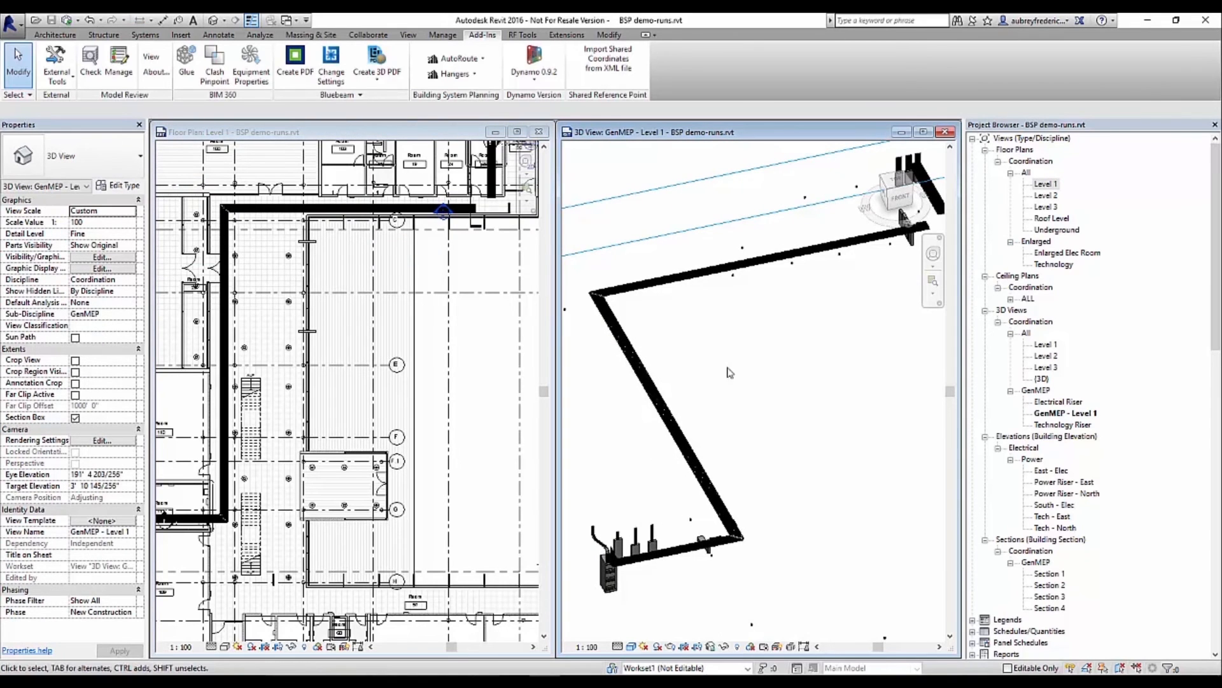
{"action": "scroll", "coordinate": [824, 414], "scroll_direction": "up", "scroll_amount": 4}
{"action": "middle_click_drag", "start_coordinate": [831, 381], "coordinate": [780, 385]}
{"action": "scroll", "coordinate": [870, 247], "scroll_direction": "up", "scroll_amount": 6}
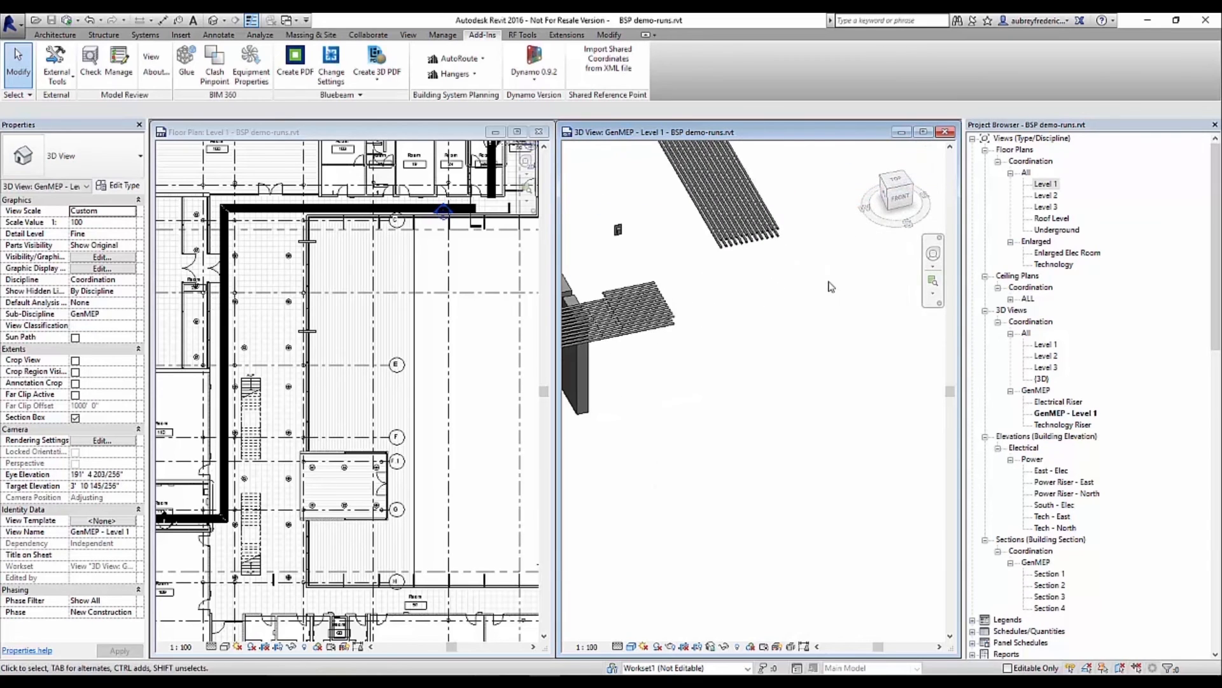
{"action": "scroll", "coordinate": [834, 318], "scroll_direction": "down", "scroll_amount": 5}
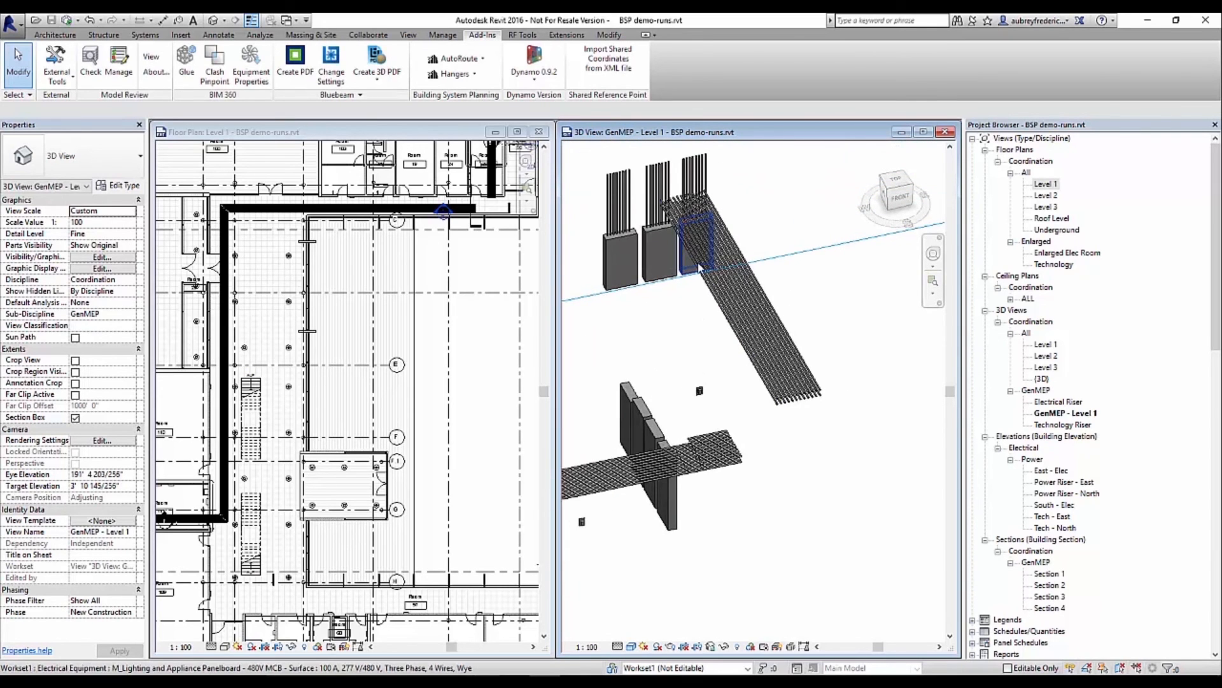
{"action": "left_click", "coordinate": [482, 330]}
{"action": "middle_click_drag", "start_coordinate": [482, 331], "coordinate": [342, 505]}
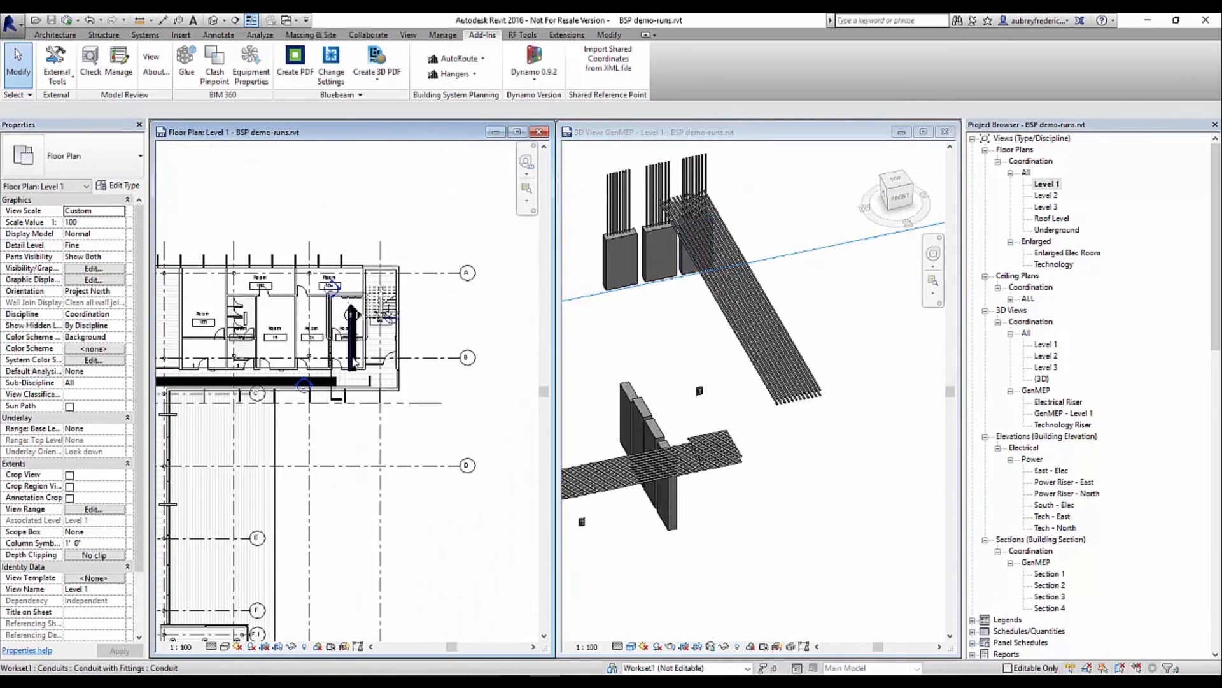
{"action": "scroll", "coordinate": [348, 337], "scroll_direction": "up", "scroll_amount": 5}
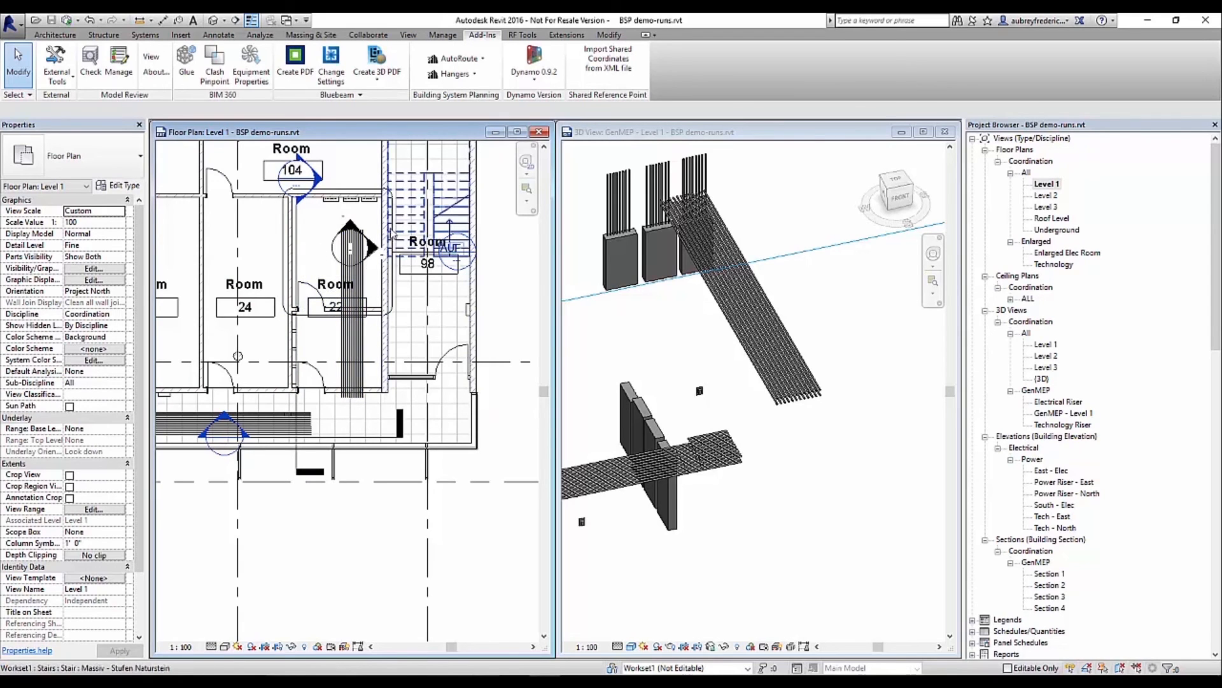
{"action": "scroll", "coordinate": [380, 210], "scroll_direction": "up", "scroll_amount": 3}
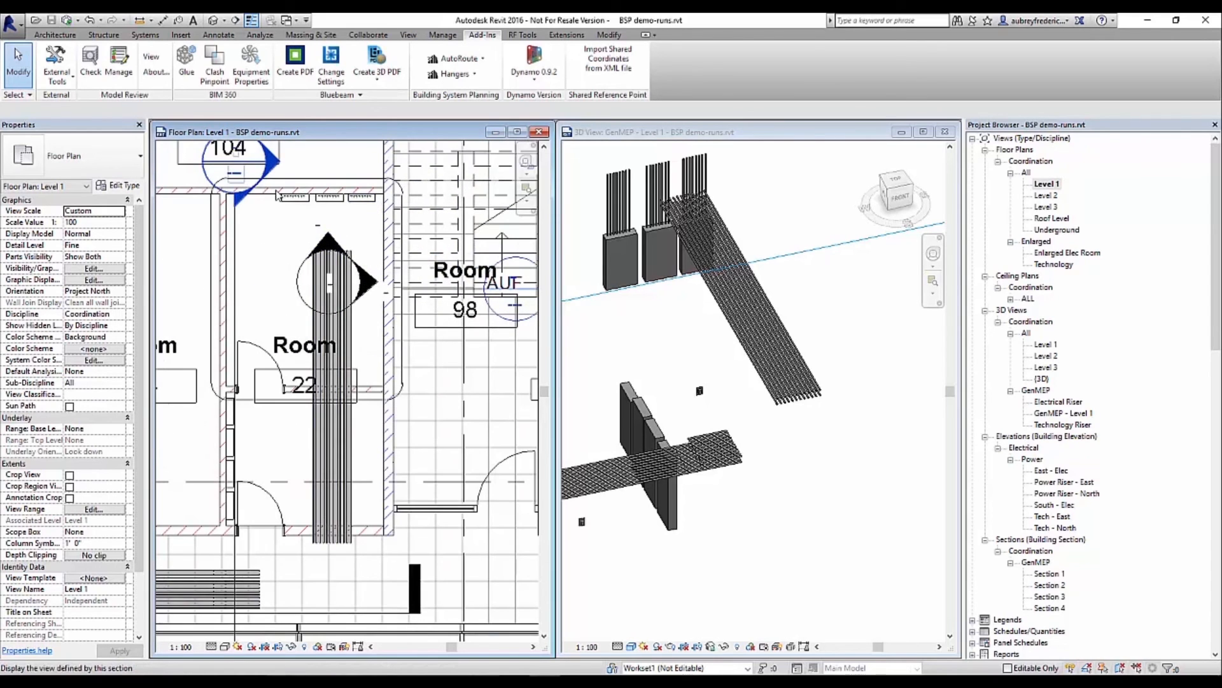
{"action": "left_click", "coordinate": [354, 241]}
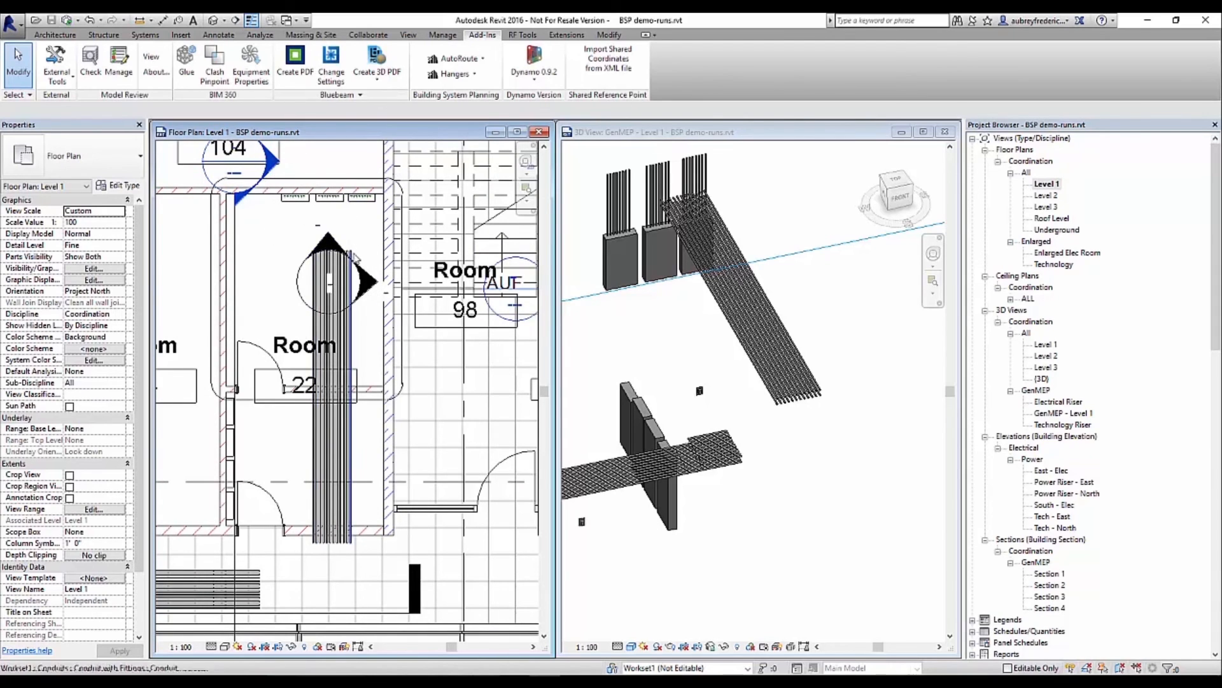
{"action": "scroll", "coordinate": [427, 259], "scroll_direction": "down", "scroll_amount": 2}
Step: Batch-route the connection between the corridor and technology room conduits from the points file Corr_Tech.xml
{"action": "left_click", "coordinate": [468, 58]}
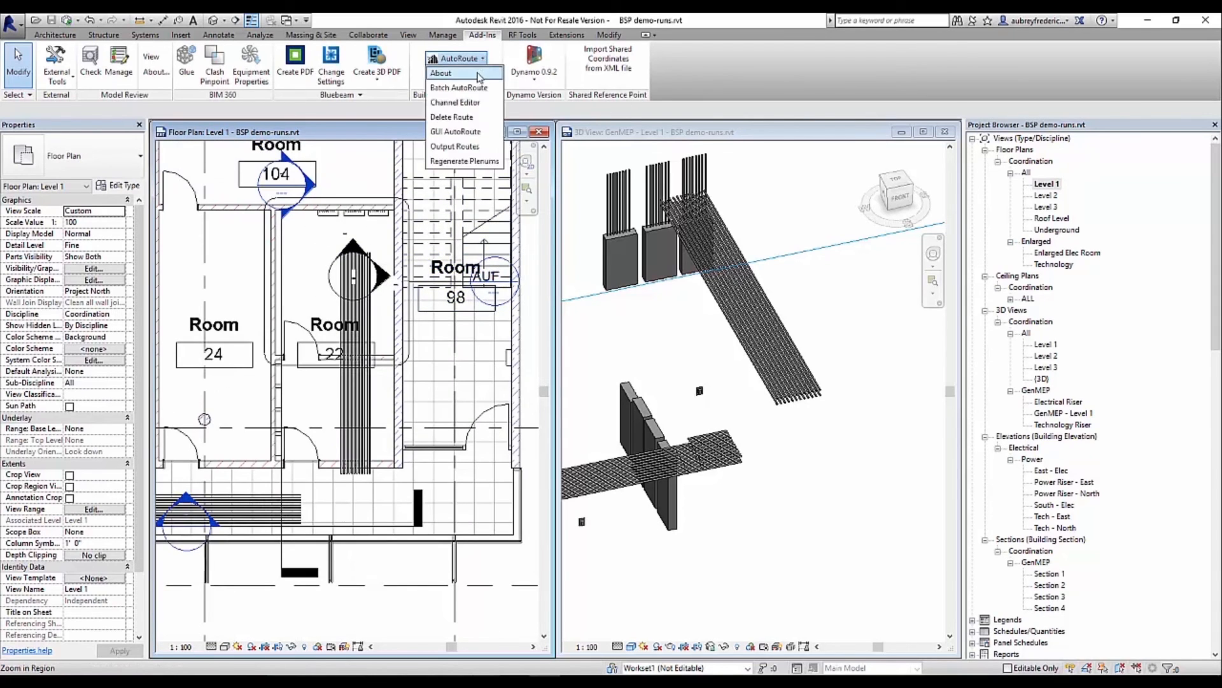
{"action": "left_click", "coordinate": [467, 87]}
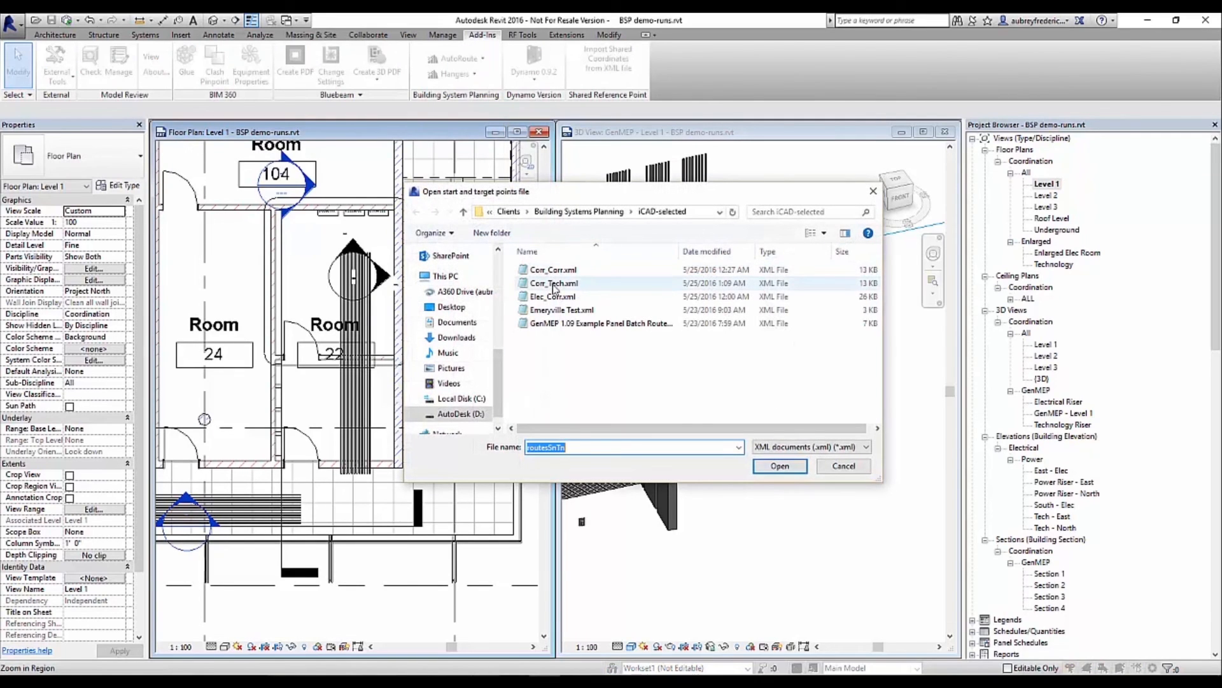
{"action": "left_click", "coordinate": [553, 285]}
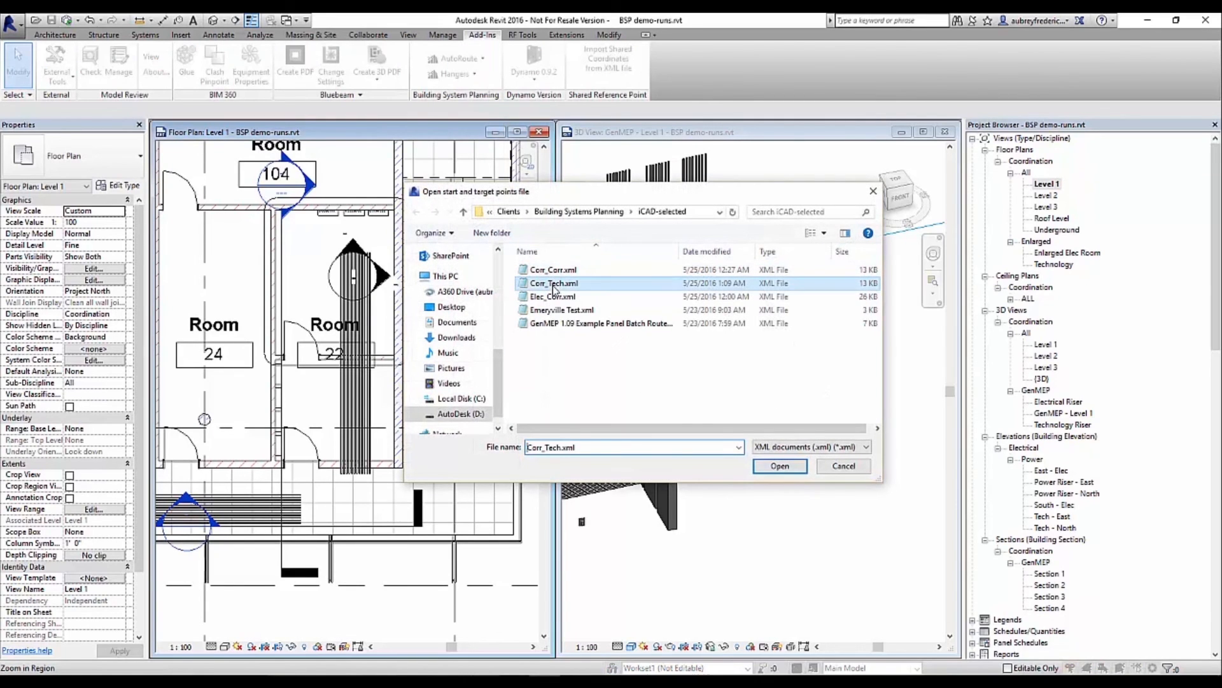
{"action": "left_click", "coordinate": [785, 470]}
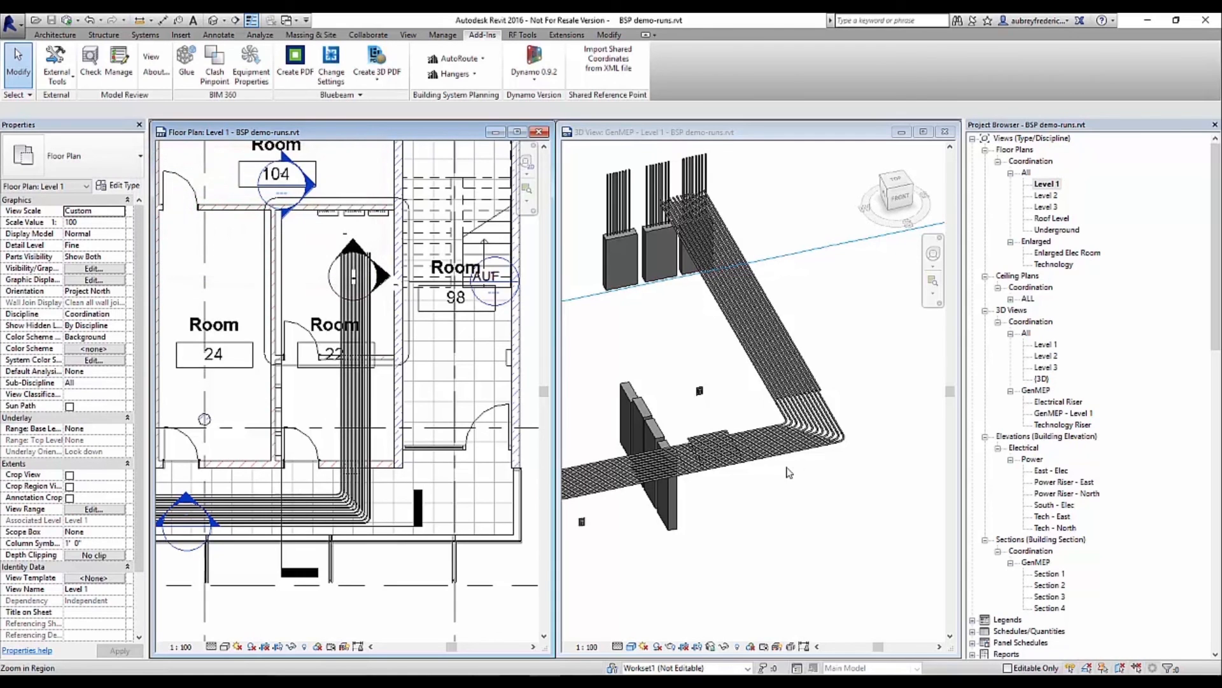
{"action": "scroll", "coordinate": [788, 473], "scroll_direction": "down", "scroll_amount": 6}
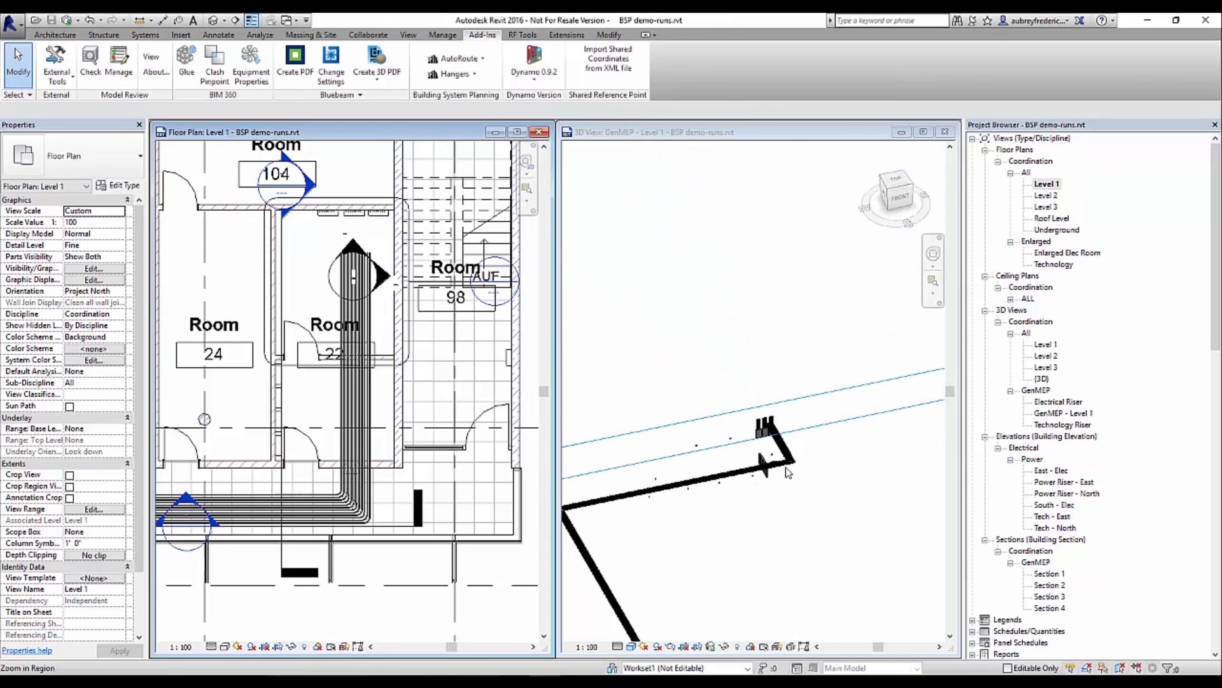
{"action": "scroll", "coordinate": [767, 391], "scroll_direction": "down", "scroll_amount": 4}
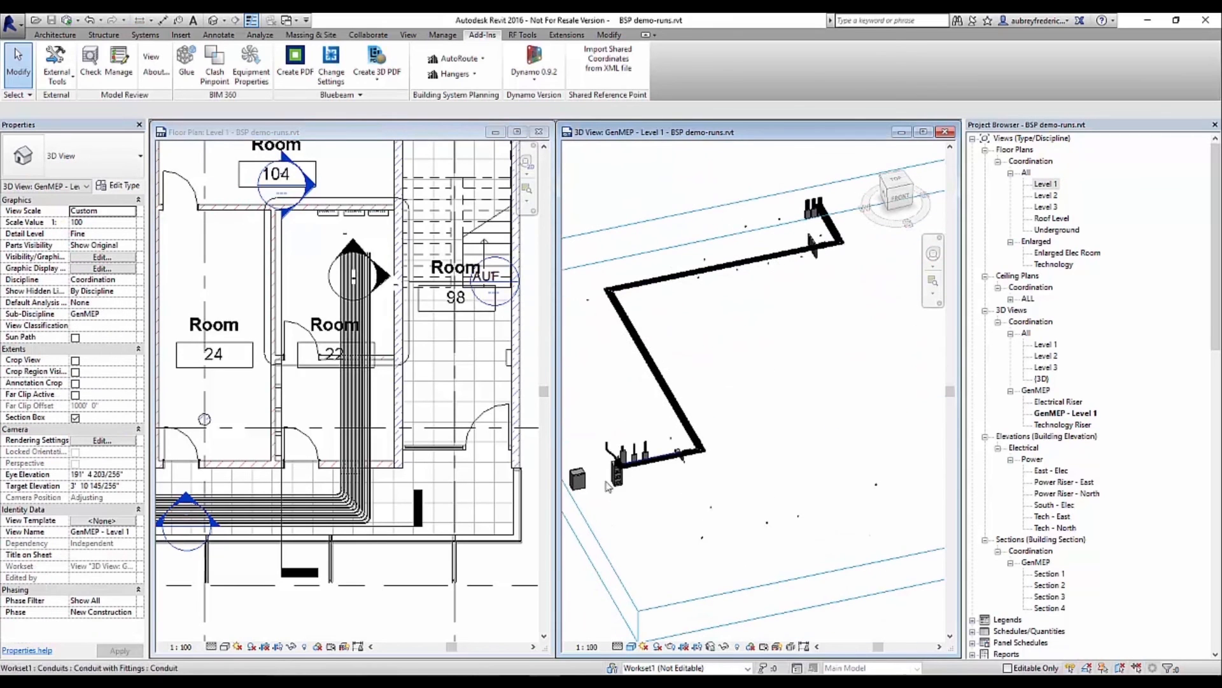
{"action": "middle_click_drag", "start_coordinate": [837, 331], "coordinate": [822, 393]}
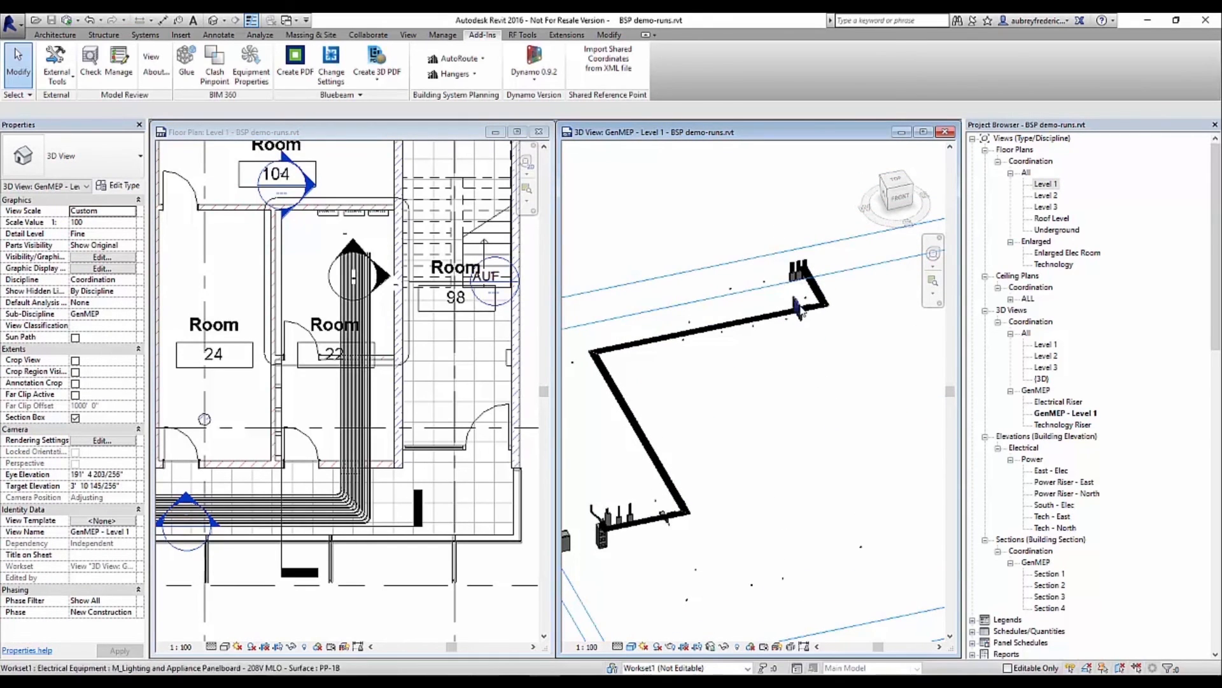